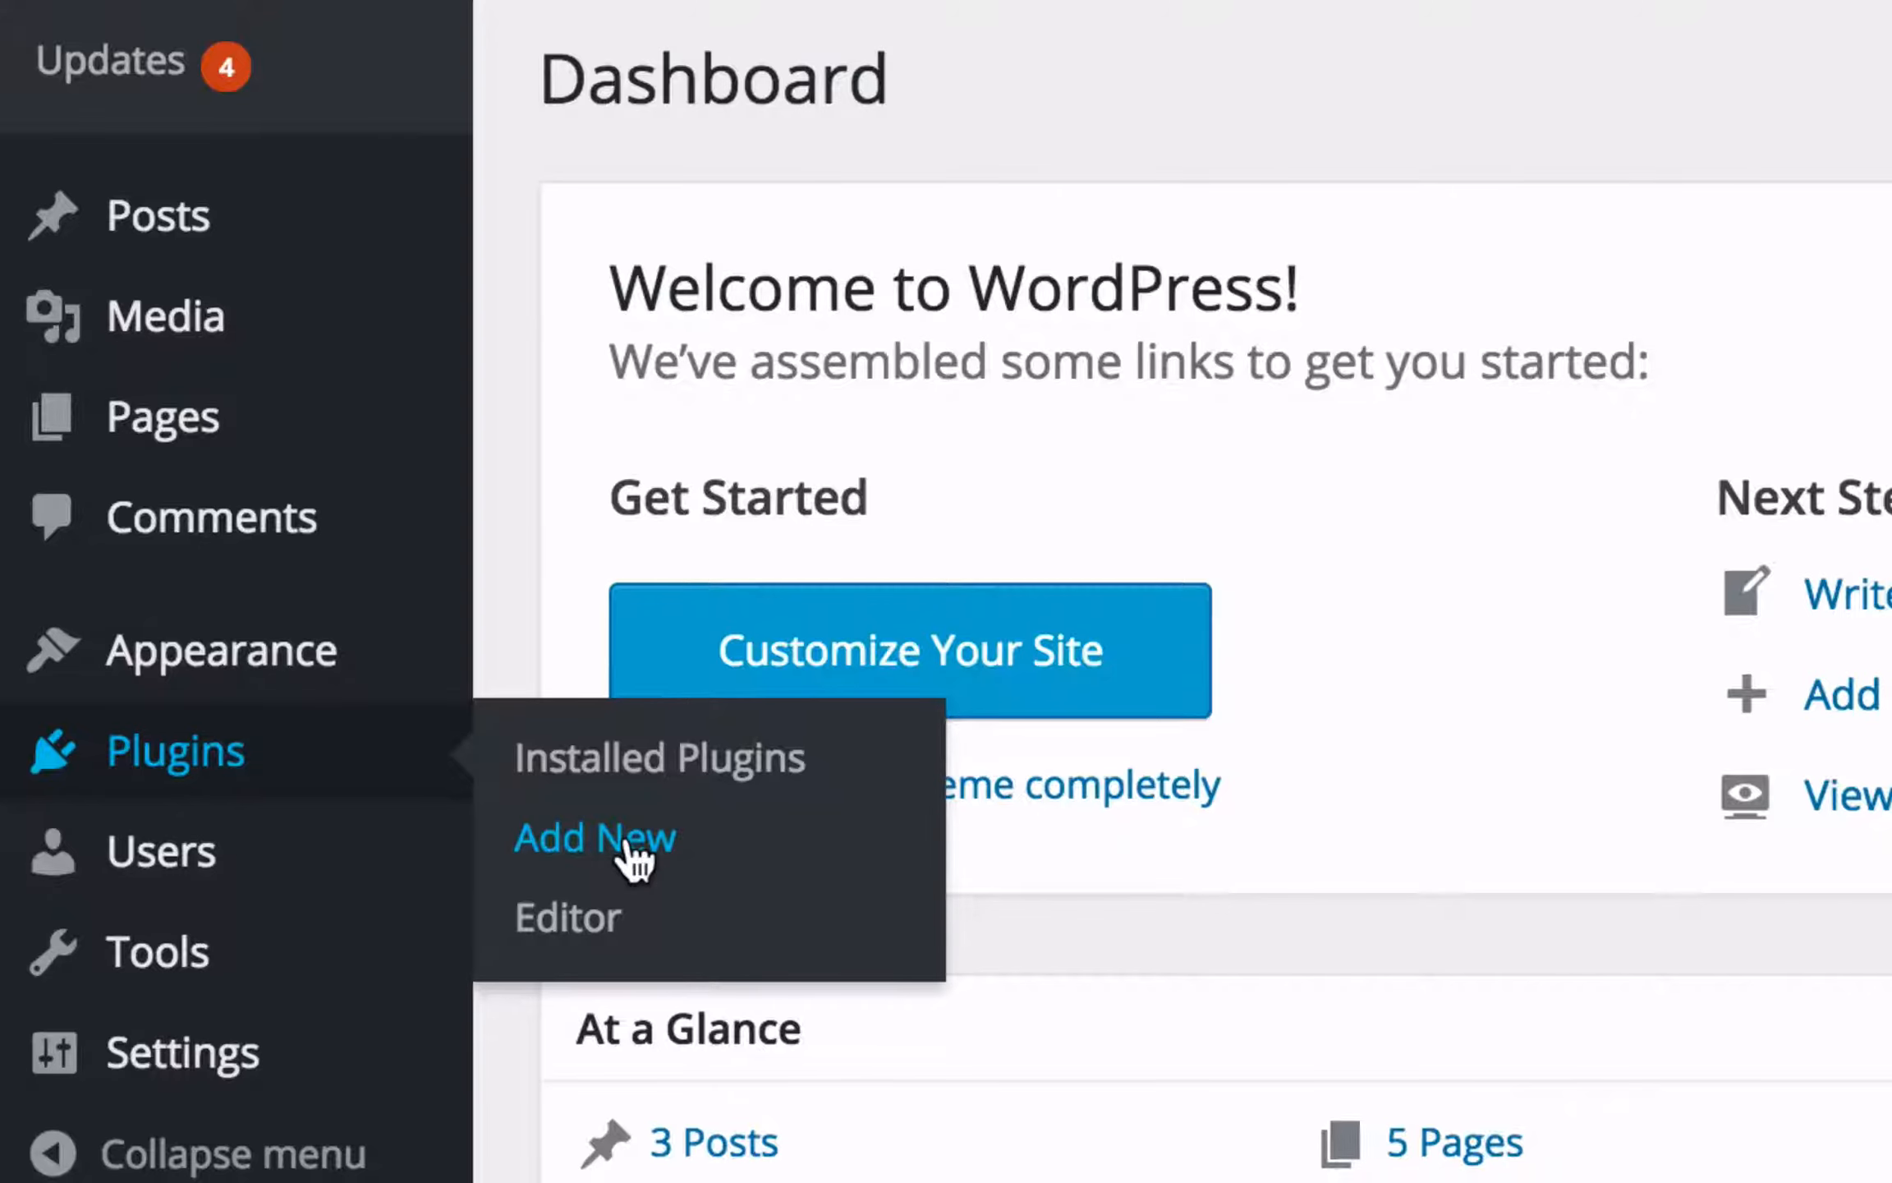
Install a new plugin by uploading wtb_seo.zip from the Desktop folder, and activate it
click(628, 842)
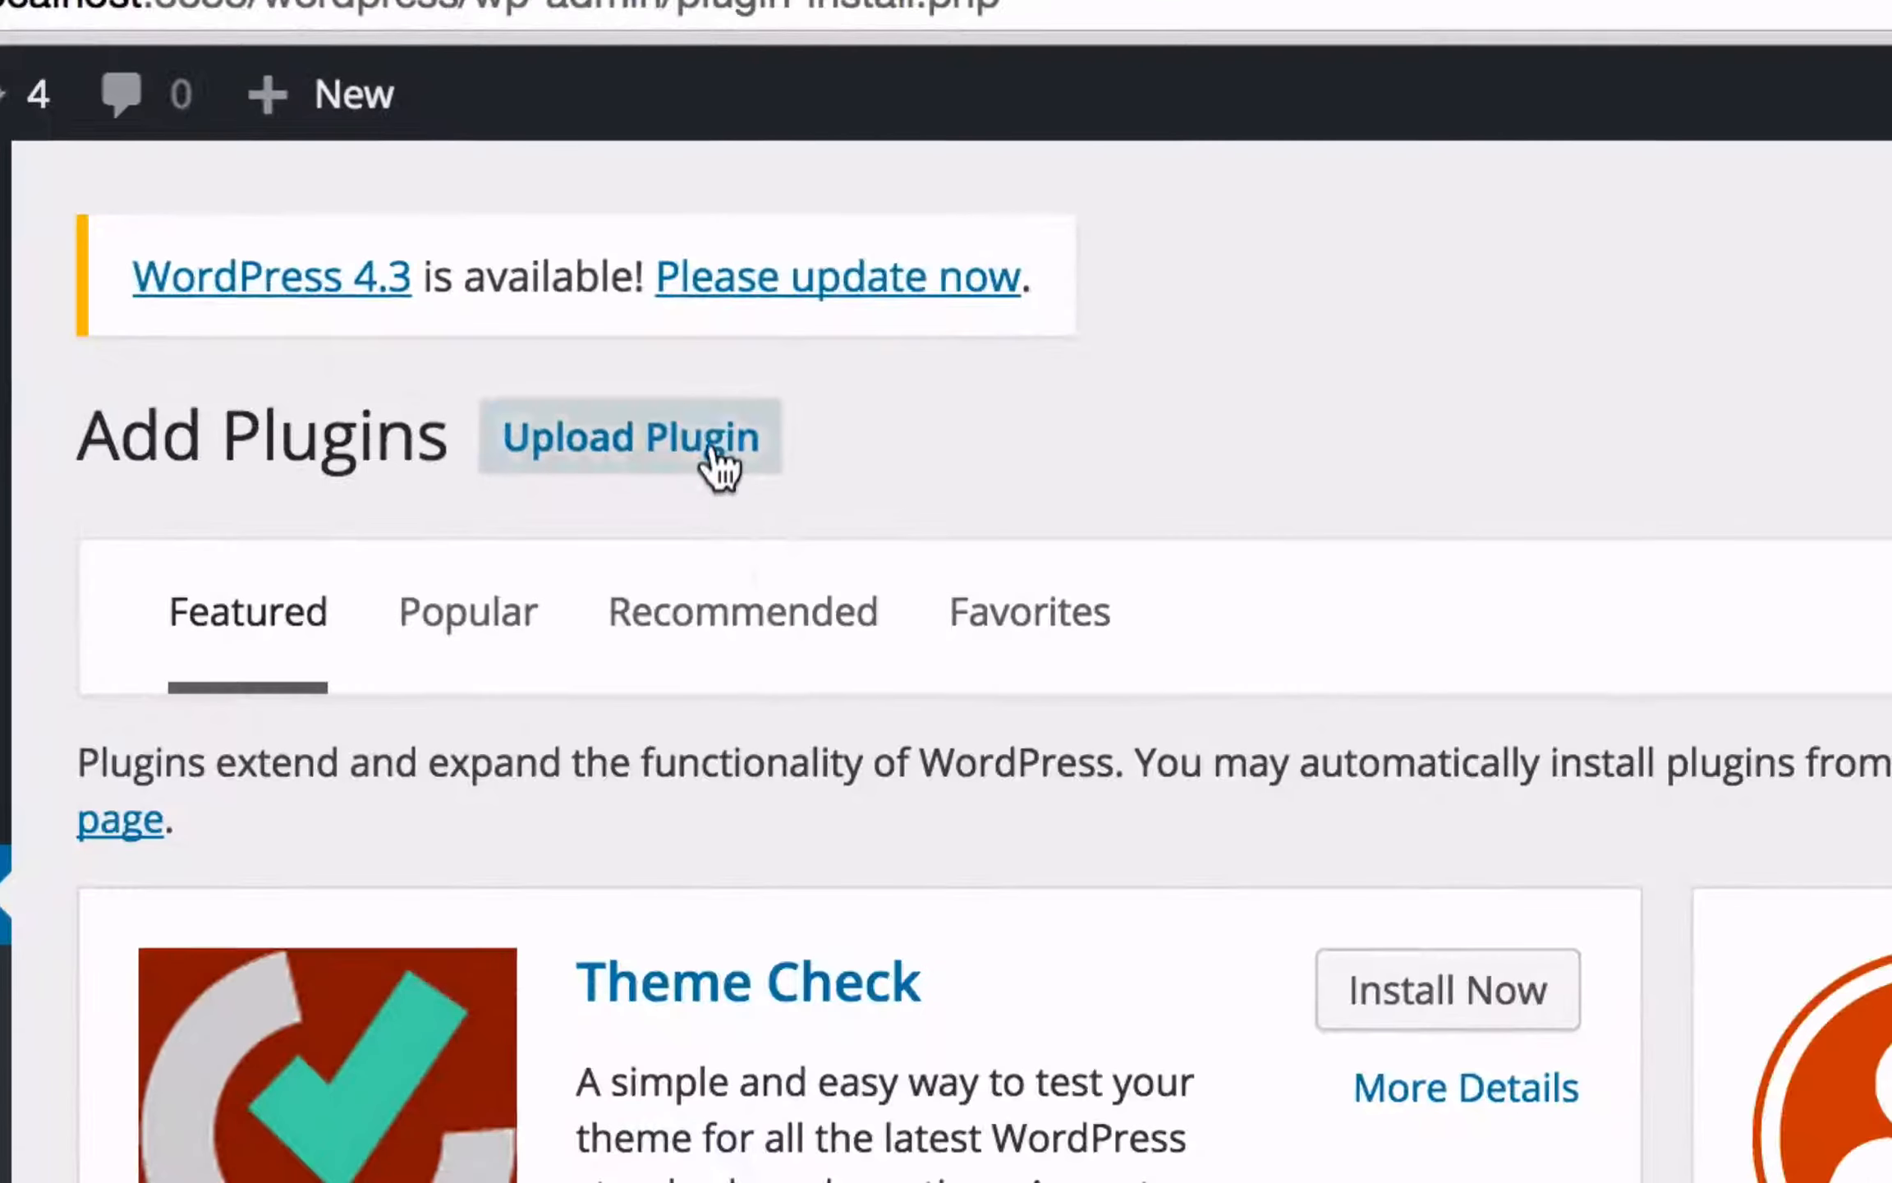
click(772, 470)
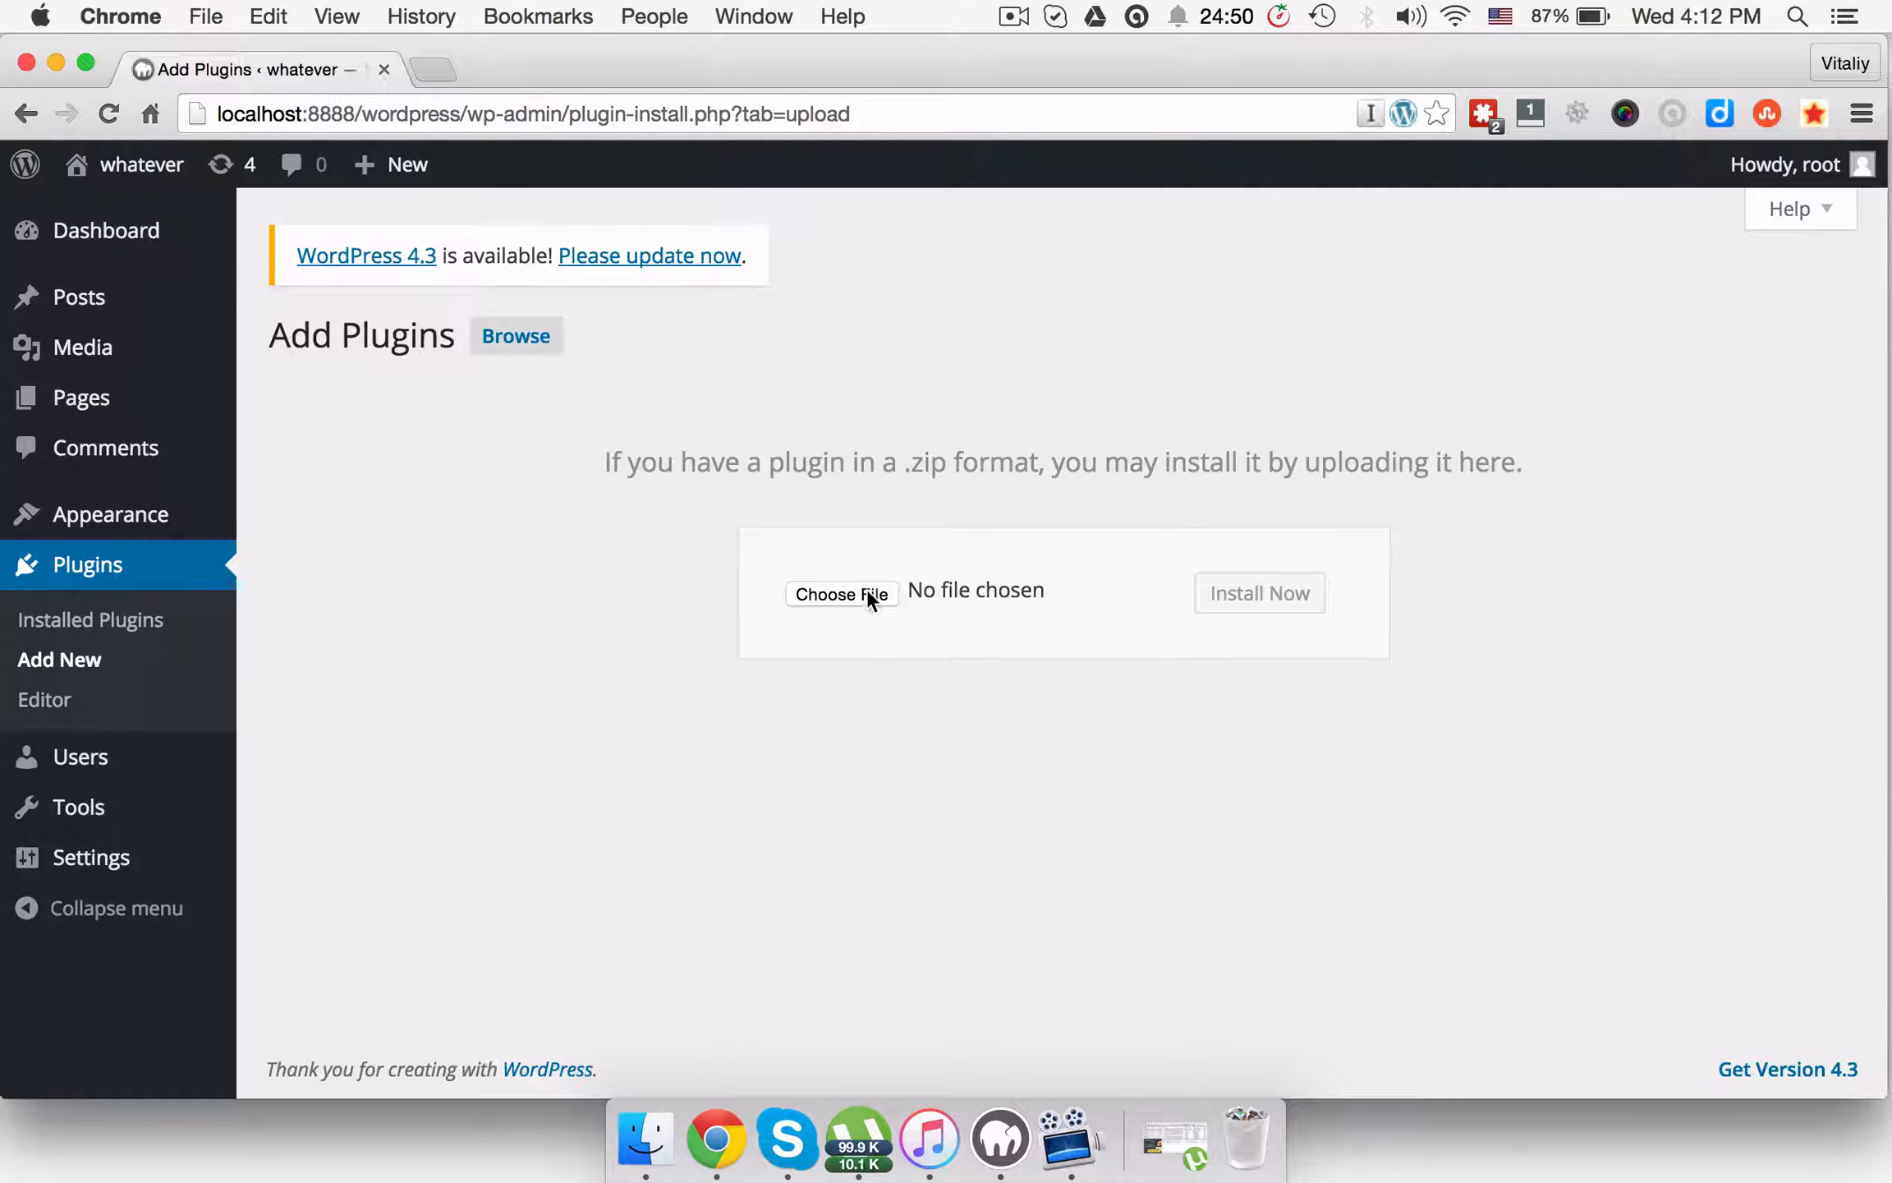
click(867, 593)
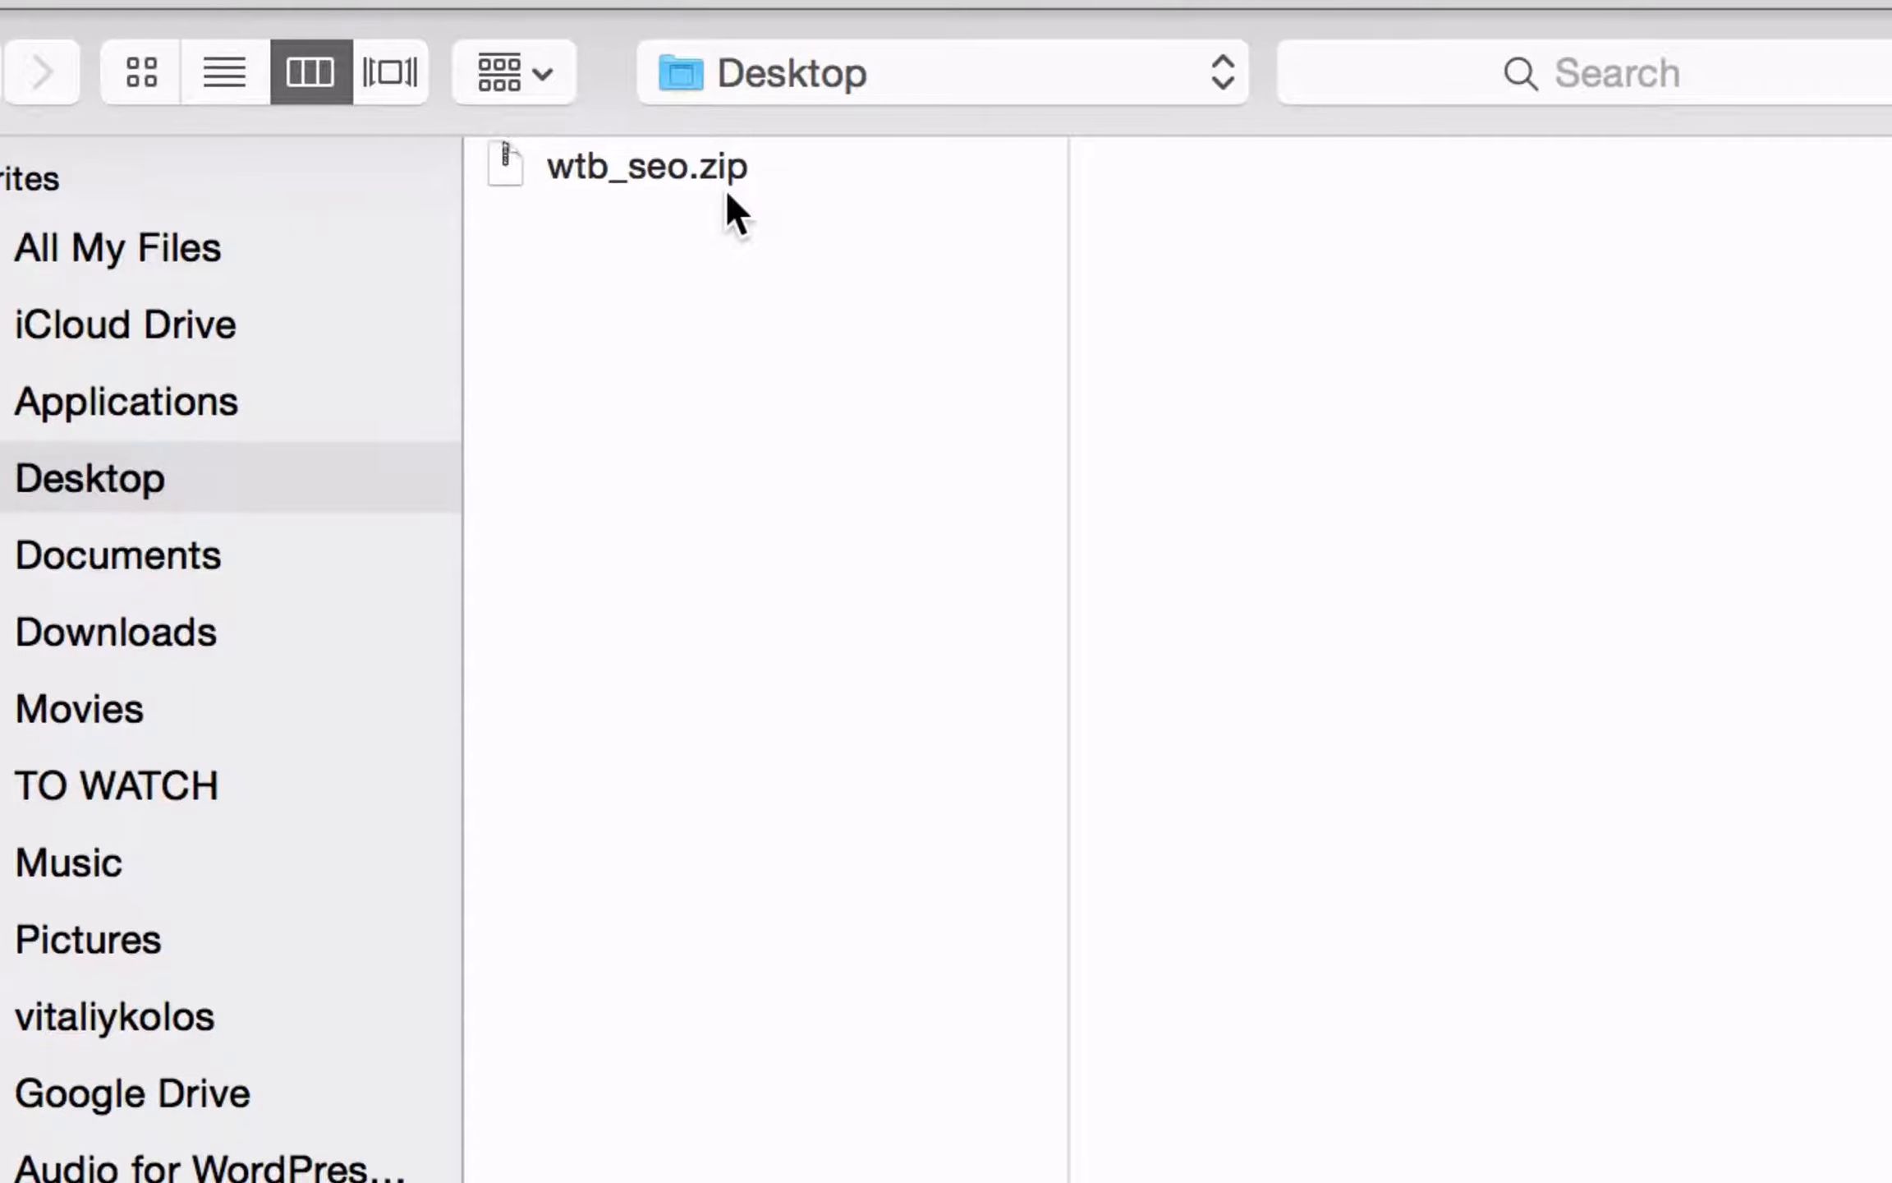
click(641, 177)
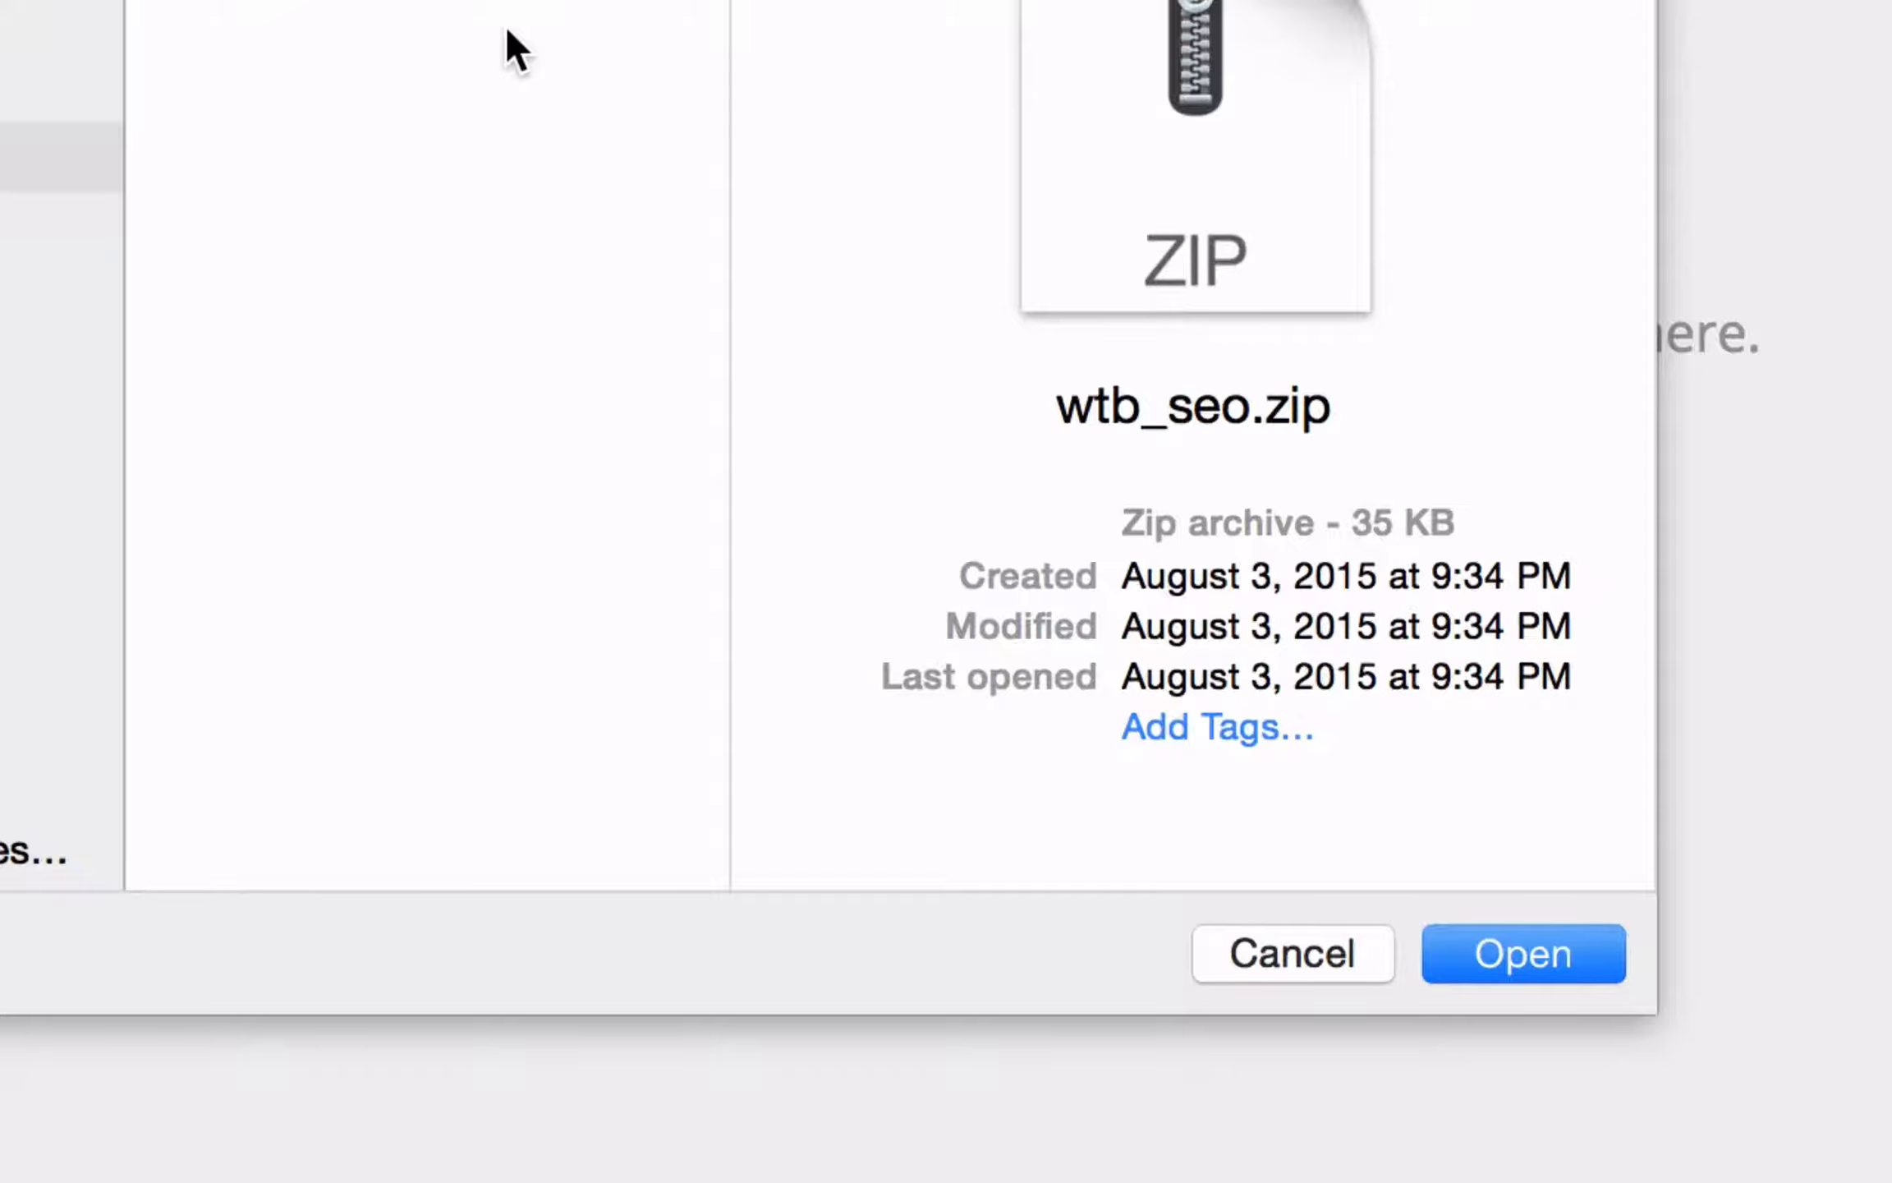
click(1561, 943)
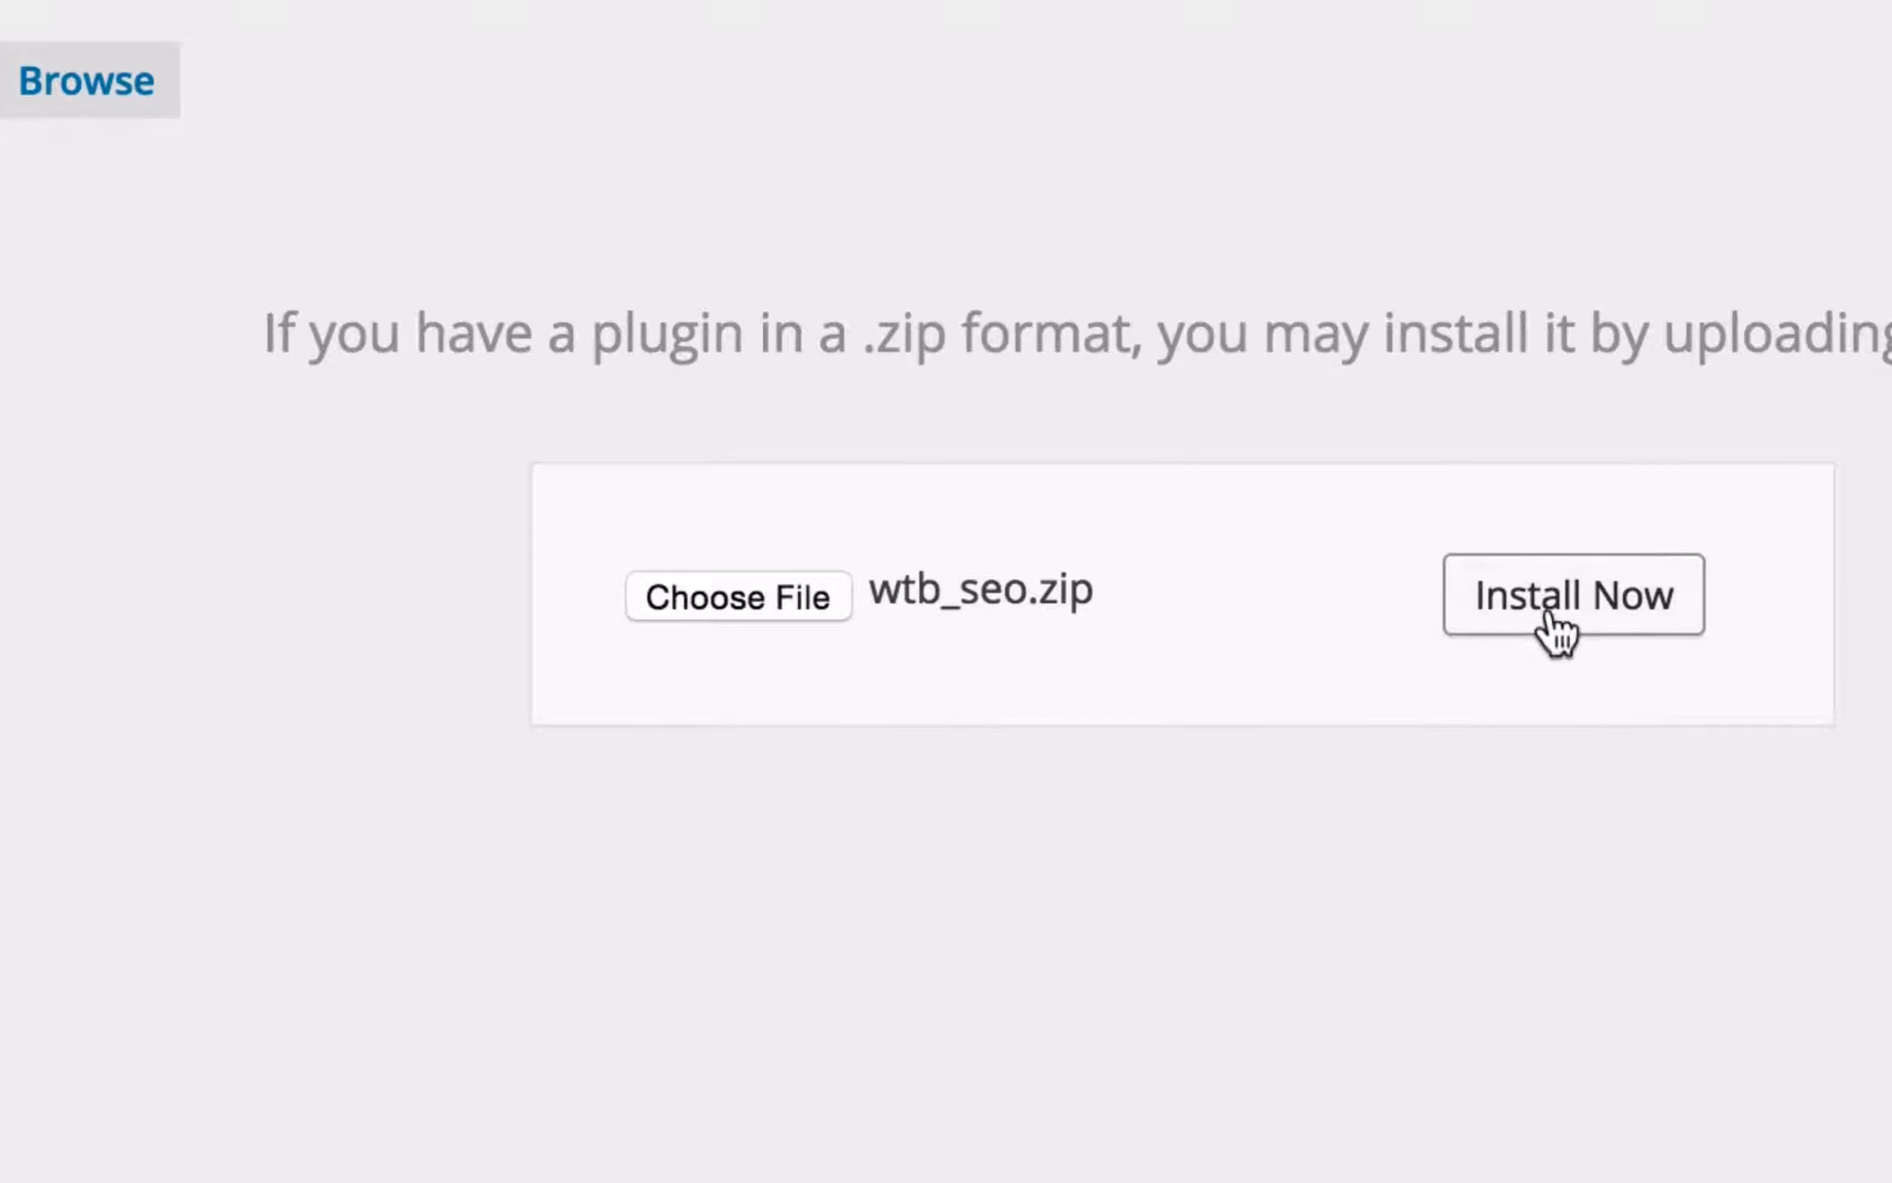
click(1643, 618)
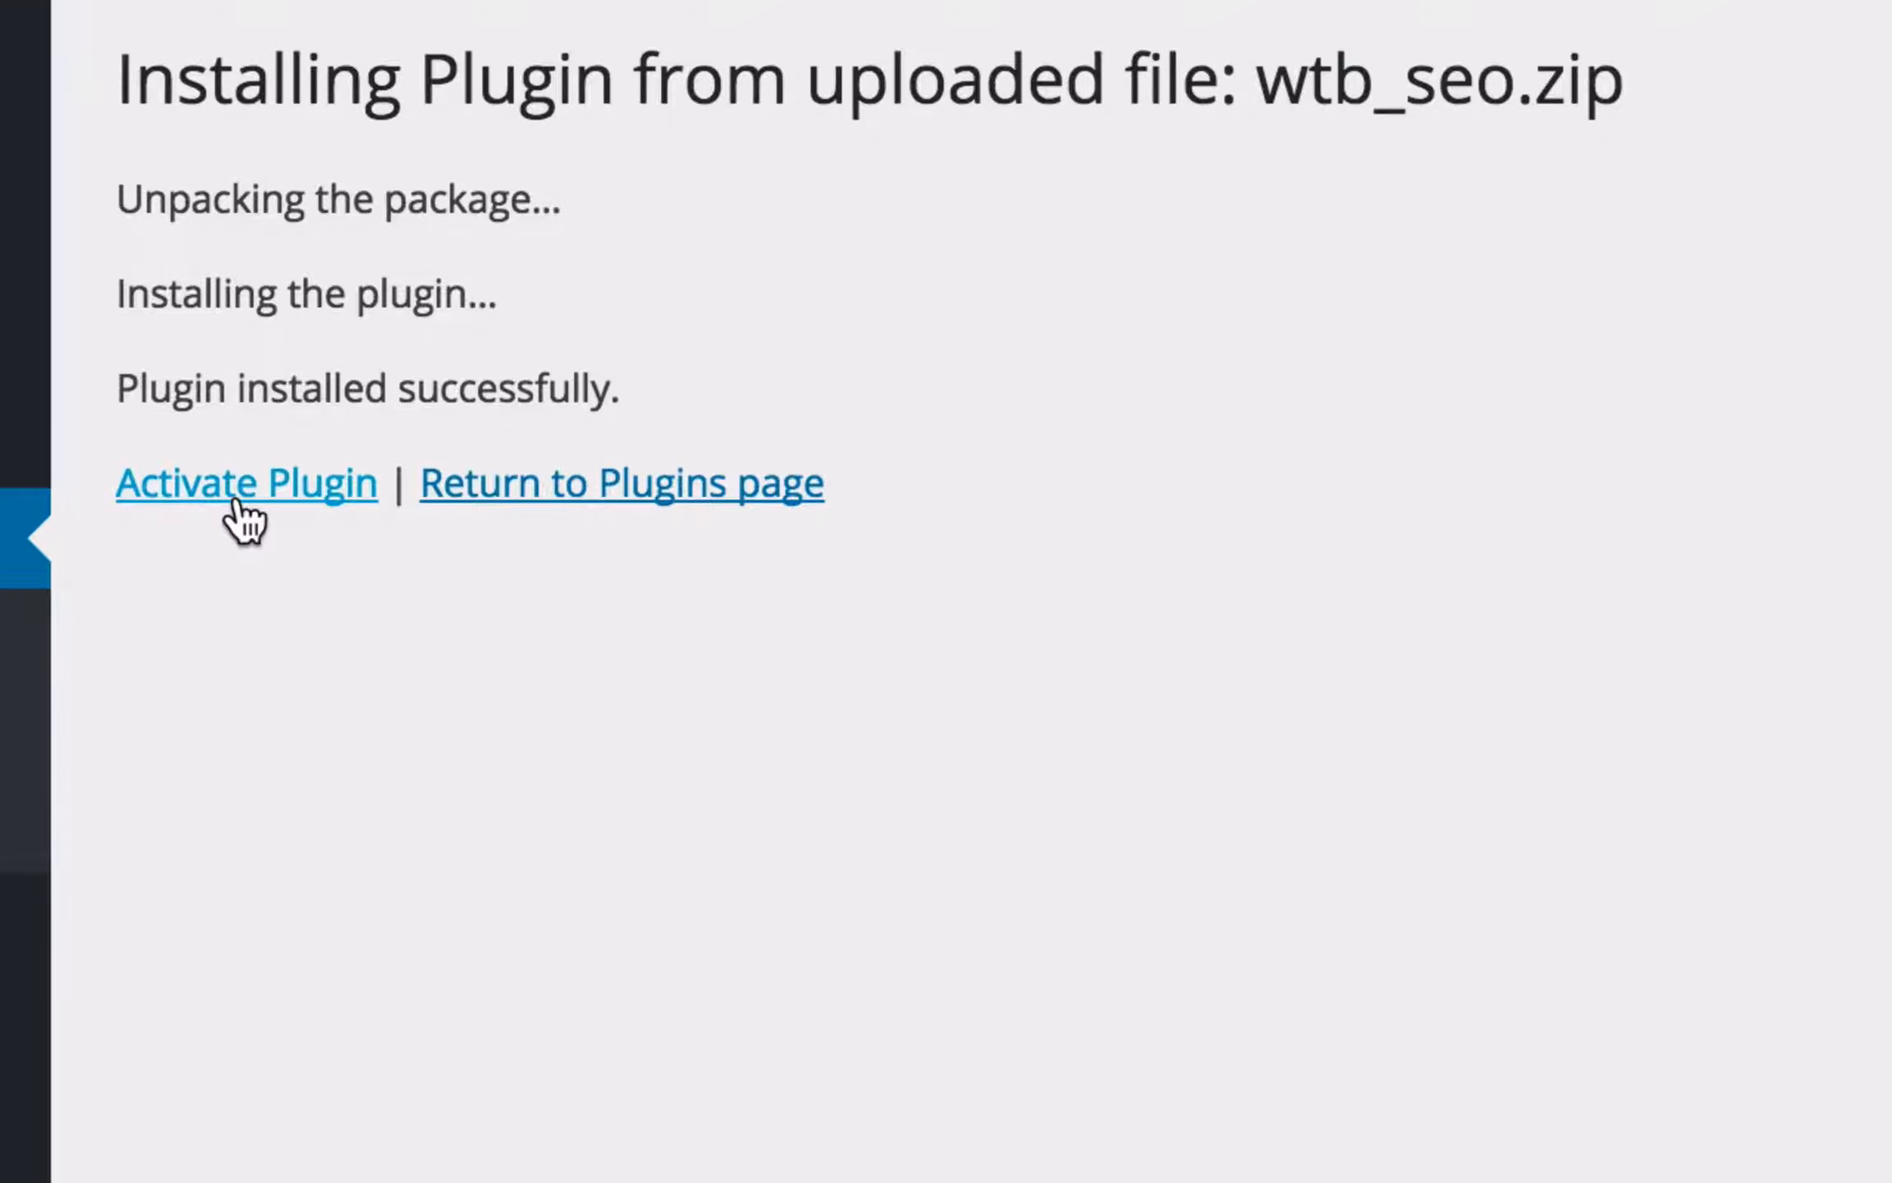
click(300, 493)
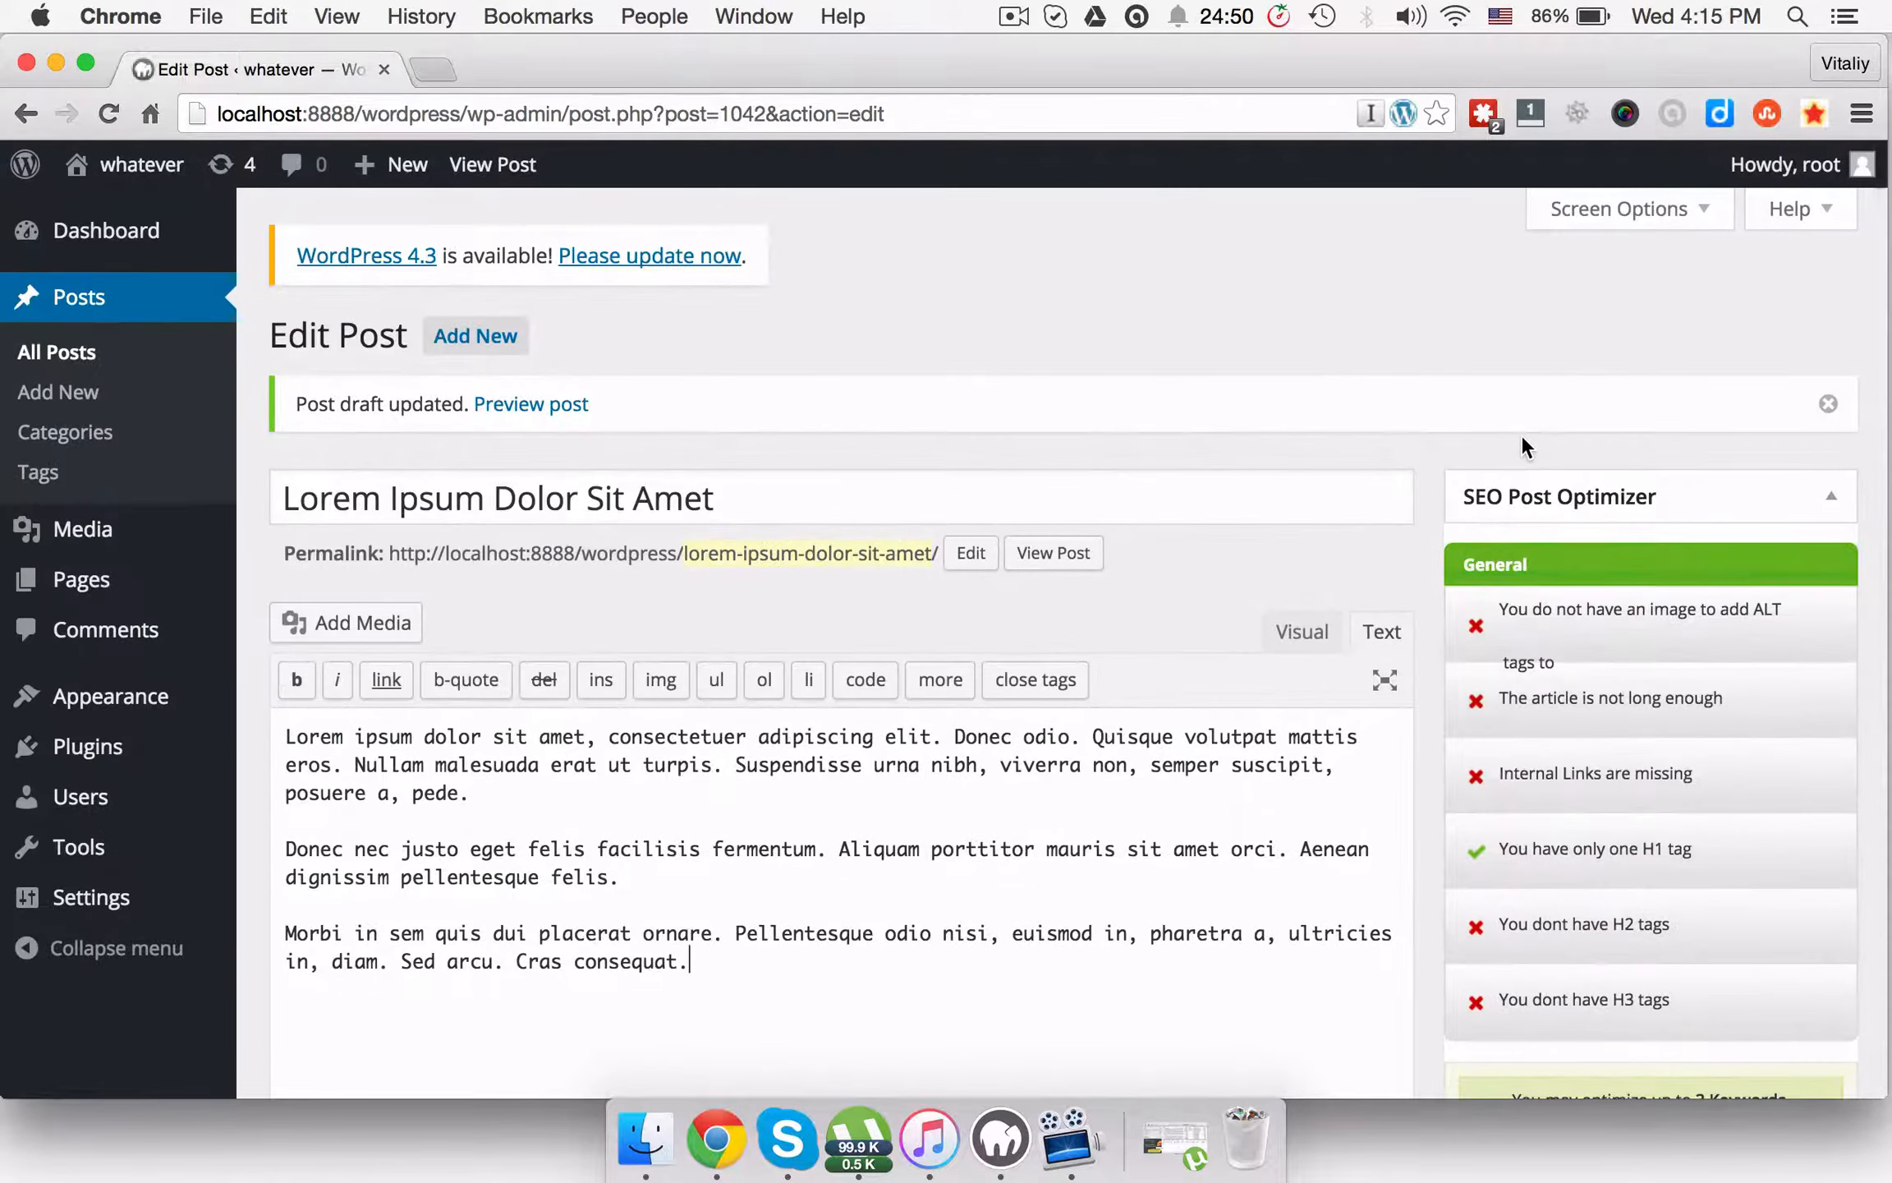
Add the post title's first word, Lorem, as a keyword in the SEO Post Optimizer
scroll(1521, 437, down, 7)
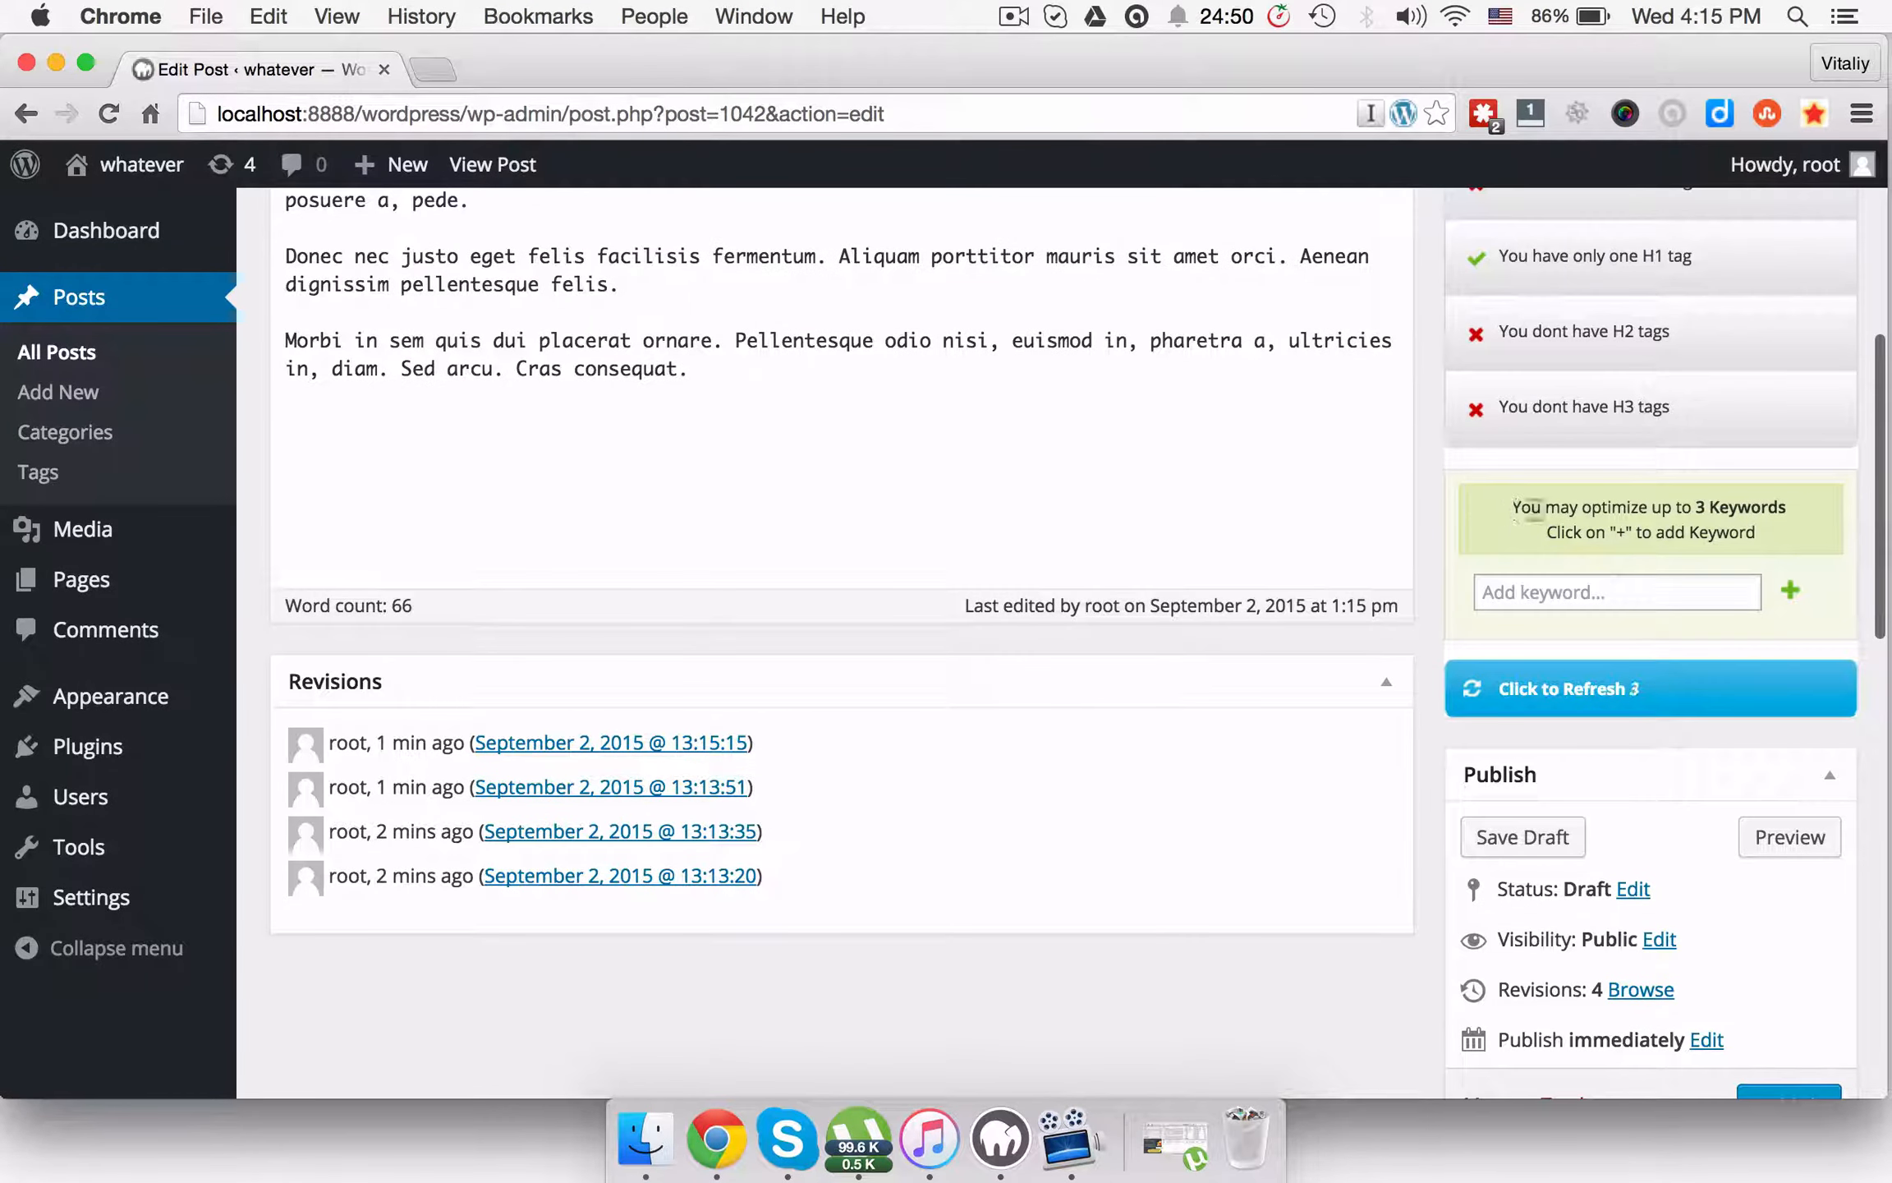
drag(1515, 507, 1770, 532)
click(1334, 528)
scroll(1529, 535, up, 5)
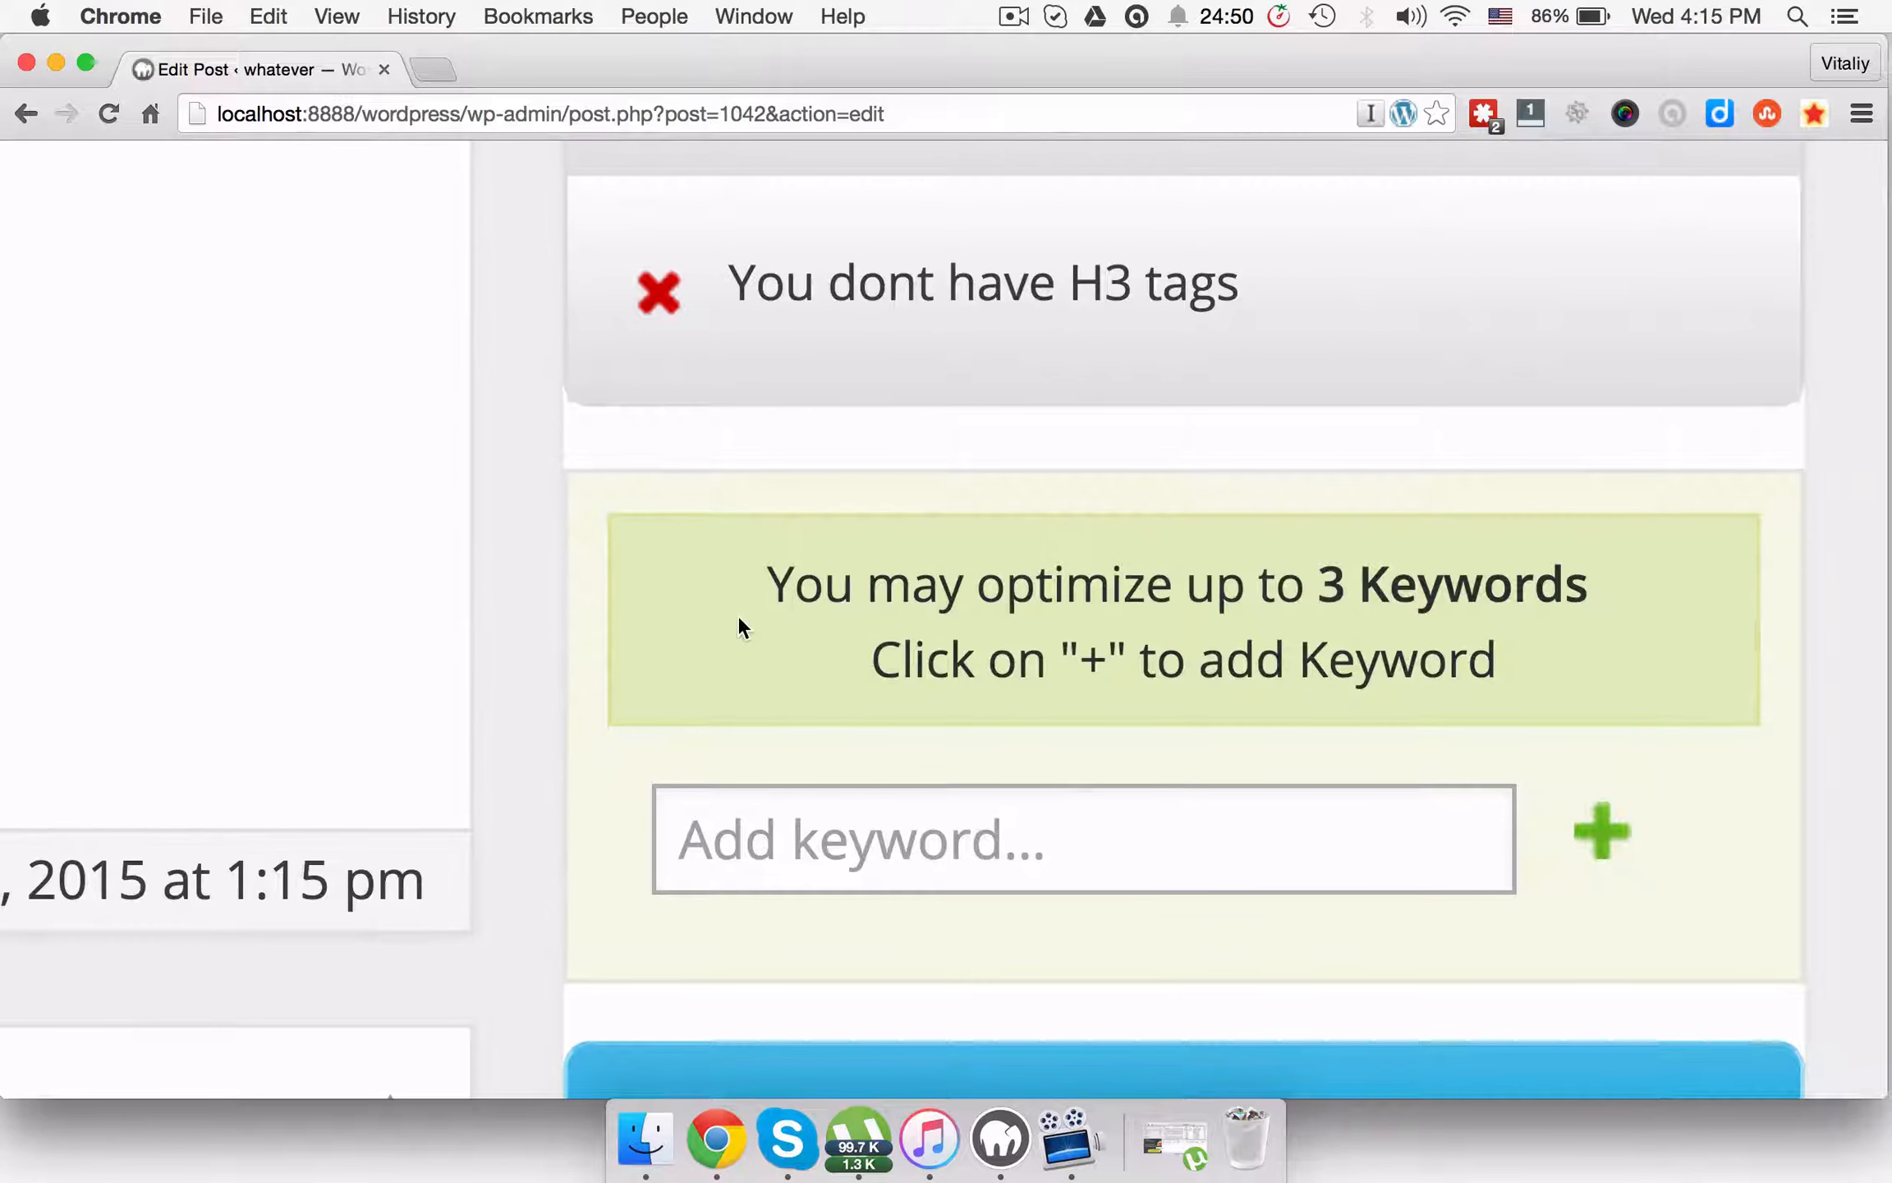
scroll(1615, 661, down, 5)
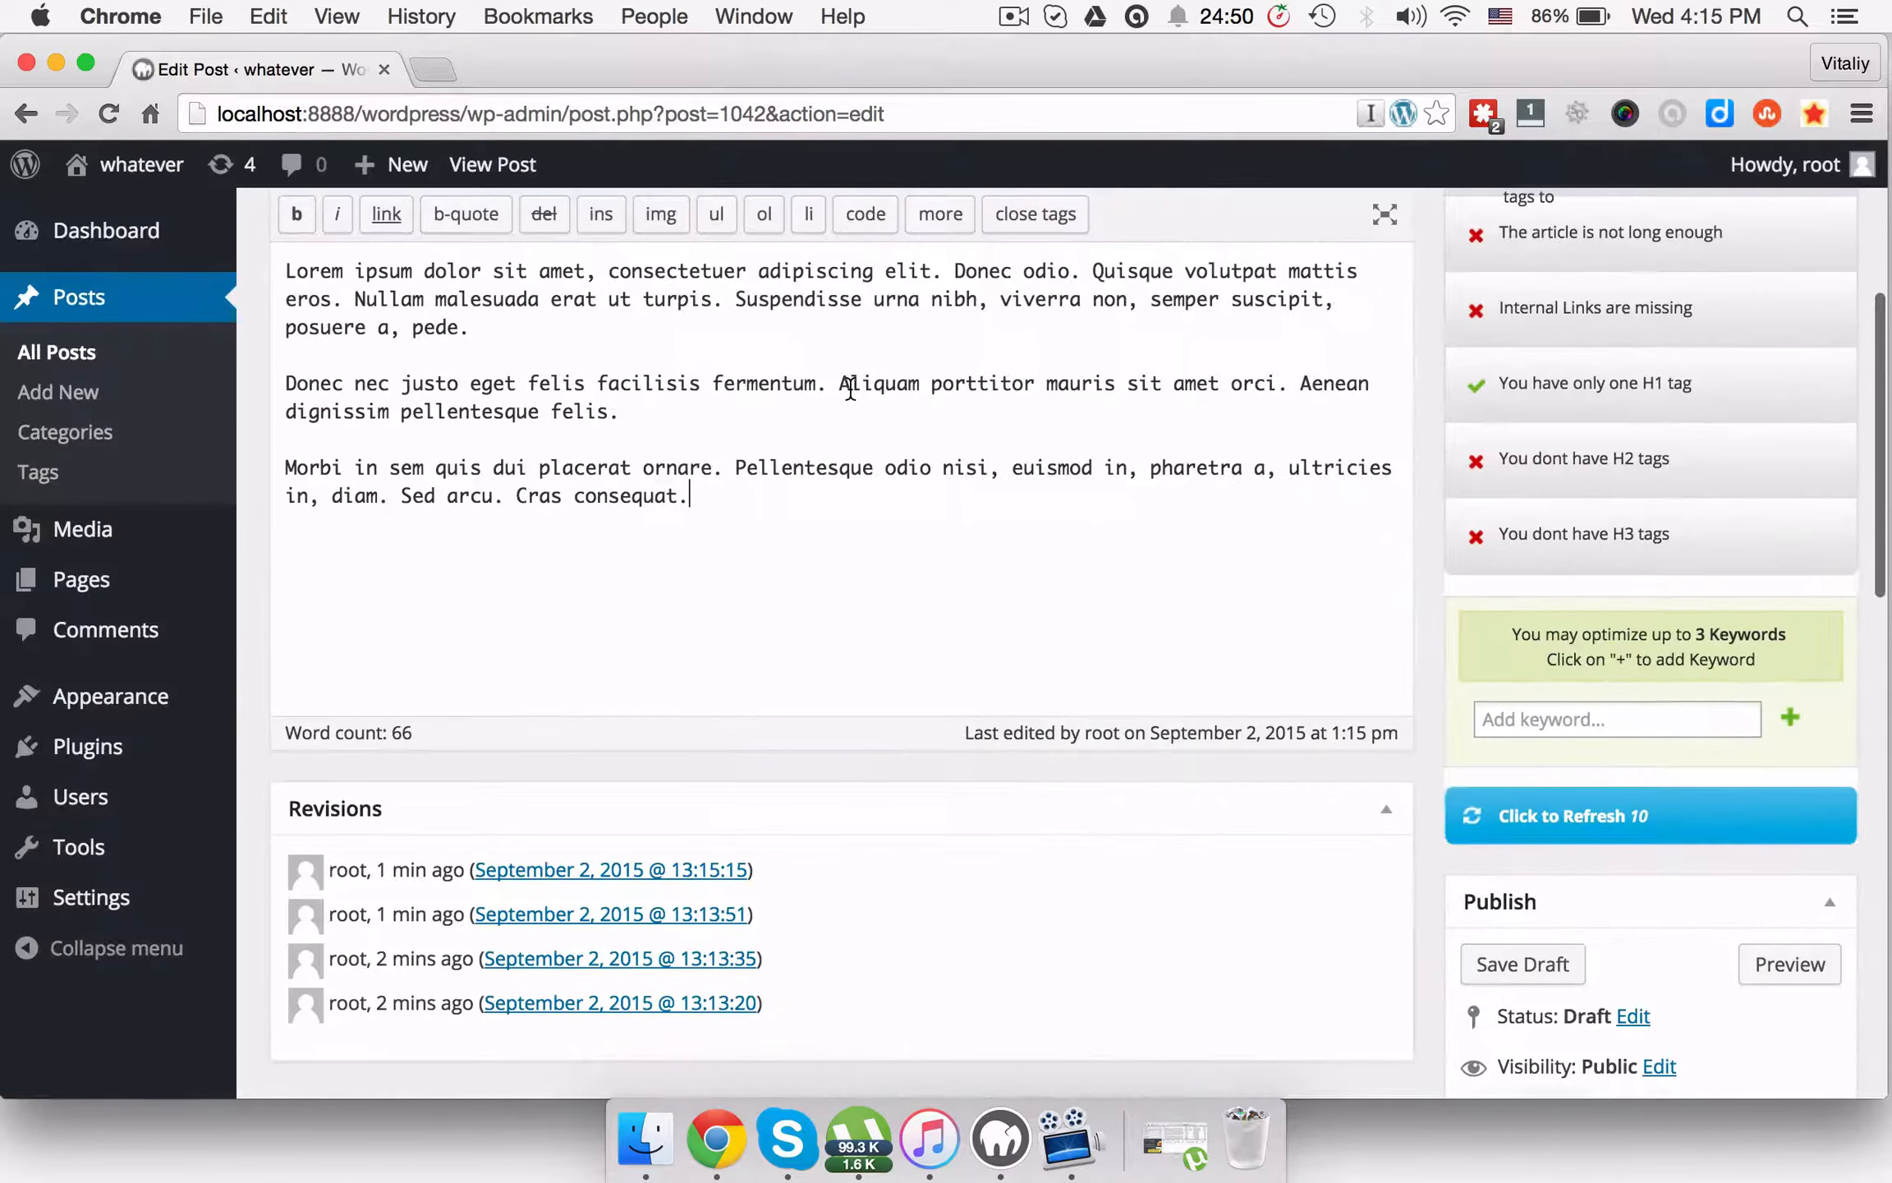
scroll(838, 291, up, 5)
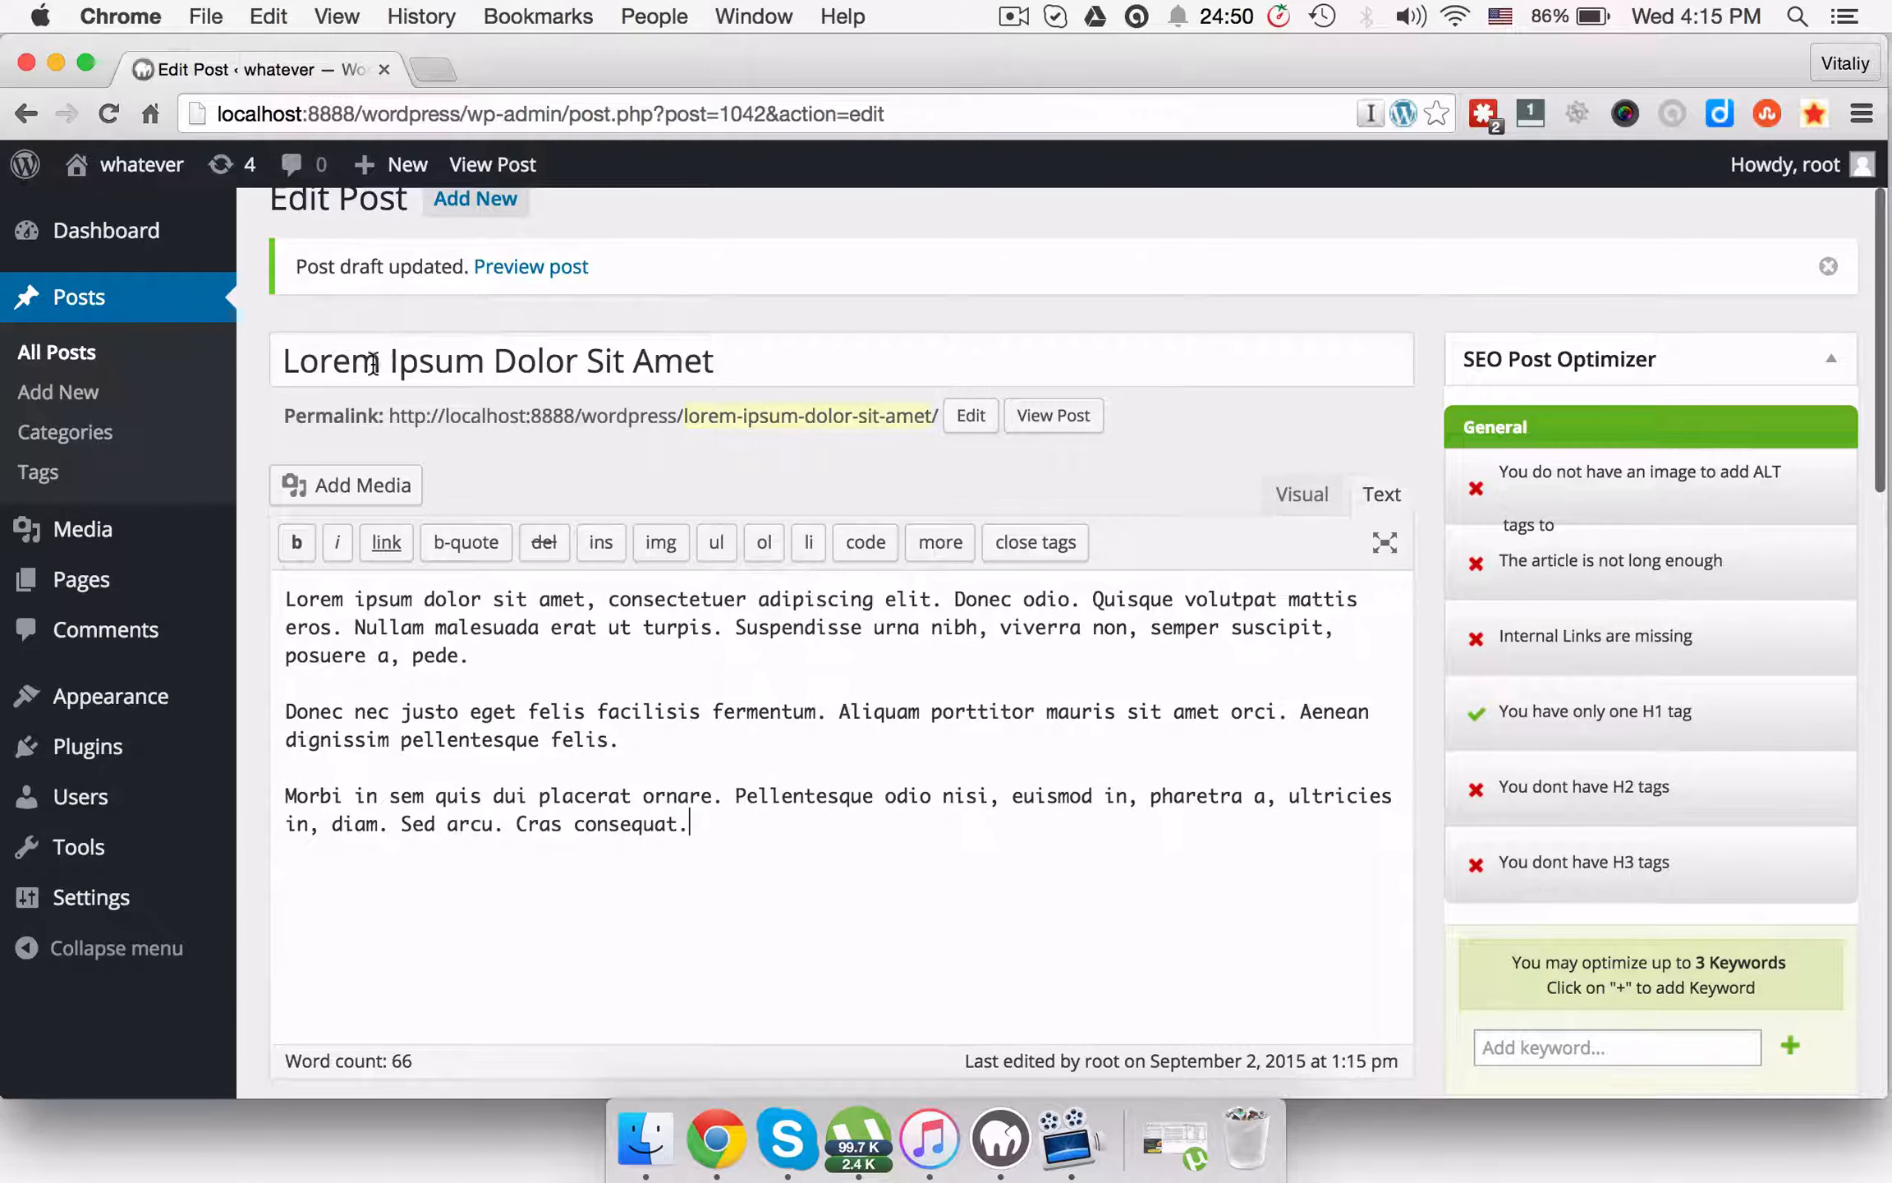
double_click(373, 363)
key(cmd+c)
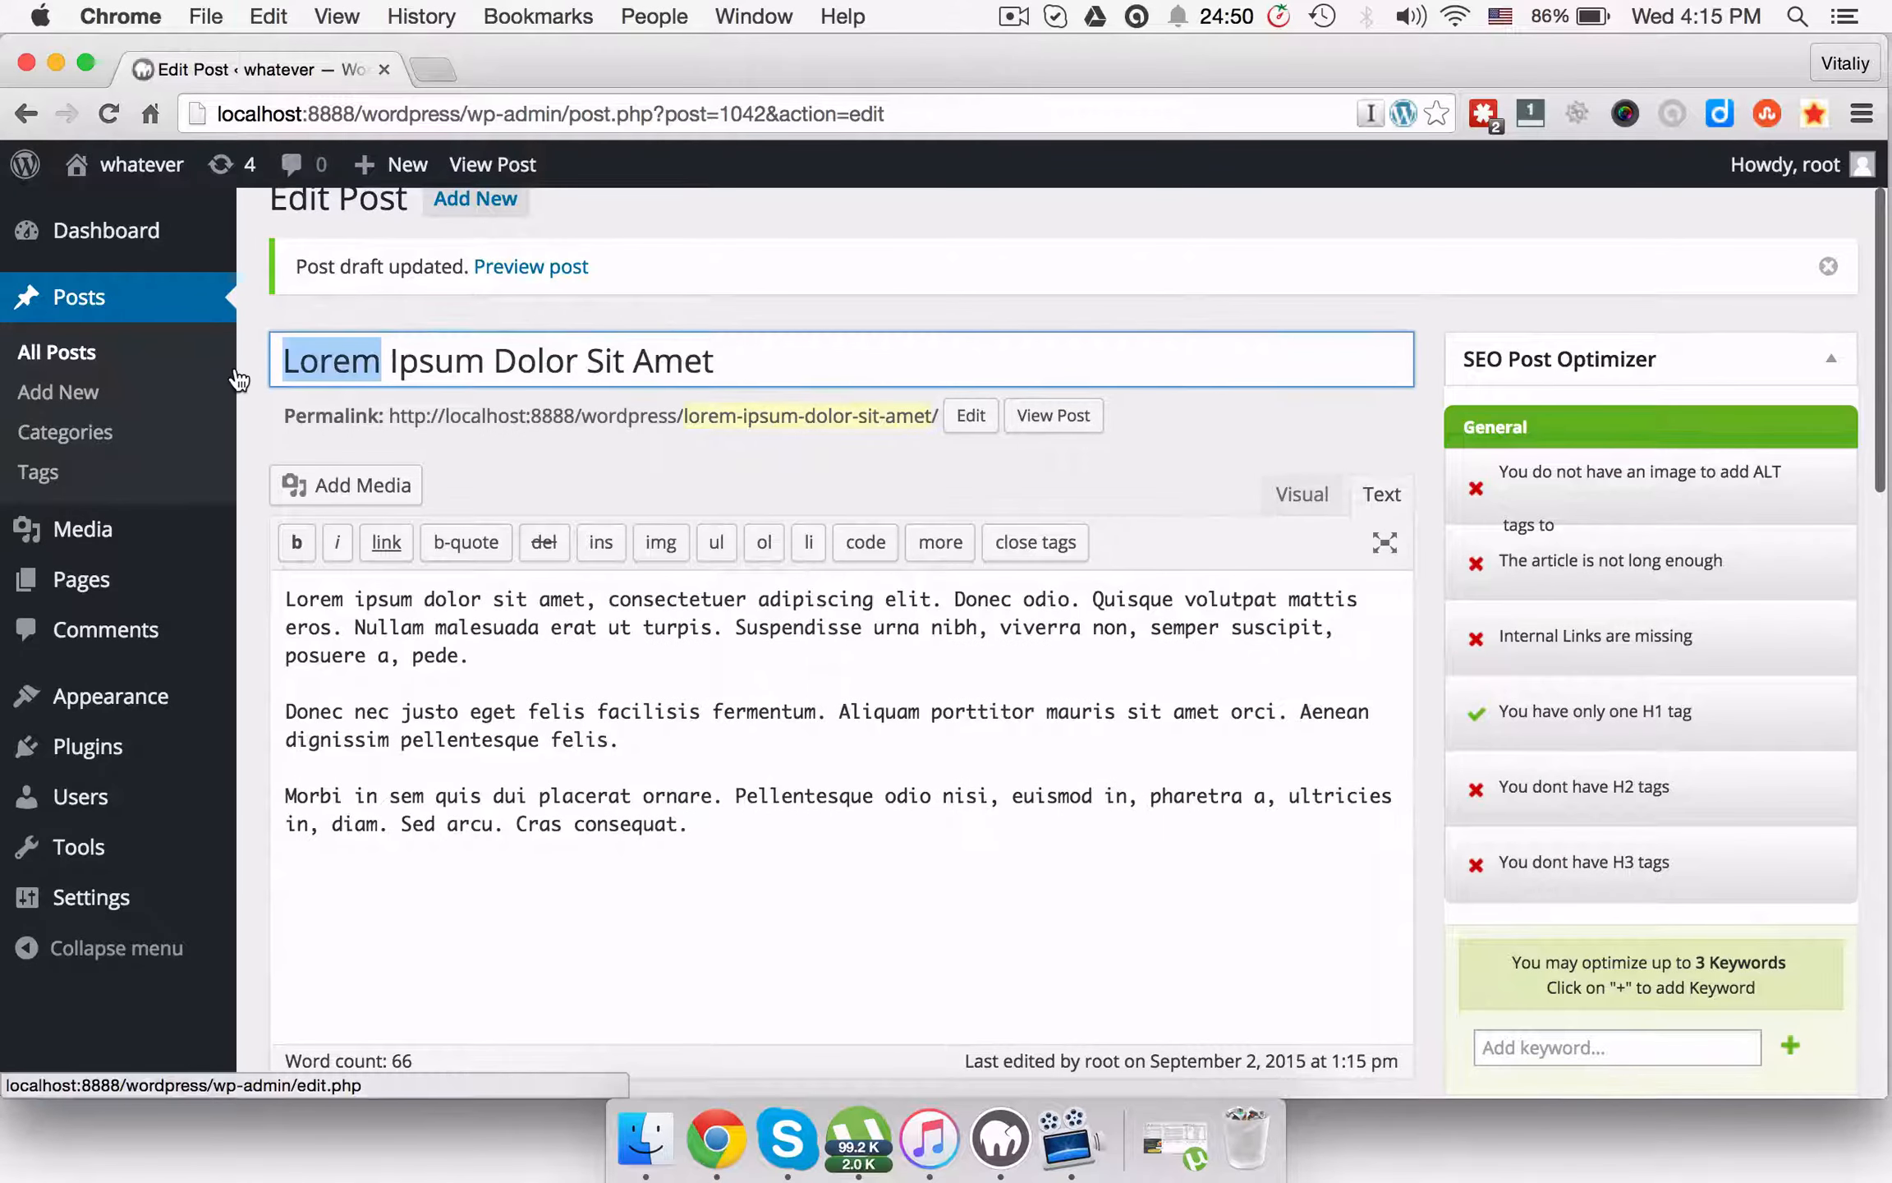
click(1543, 1051)
key(cmd+v)
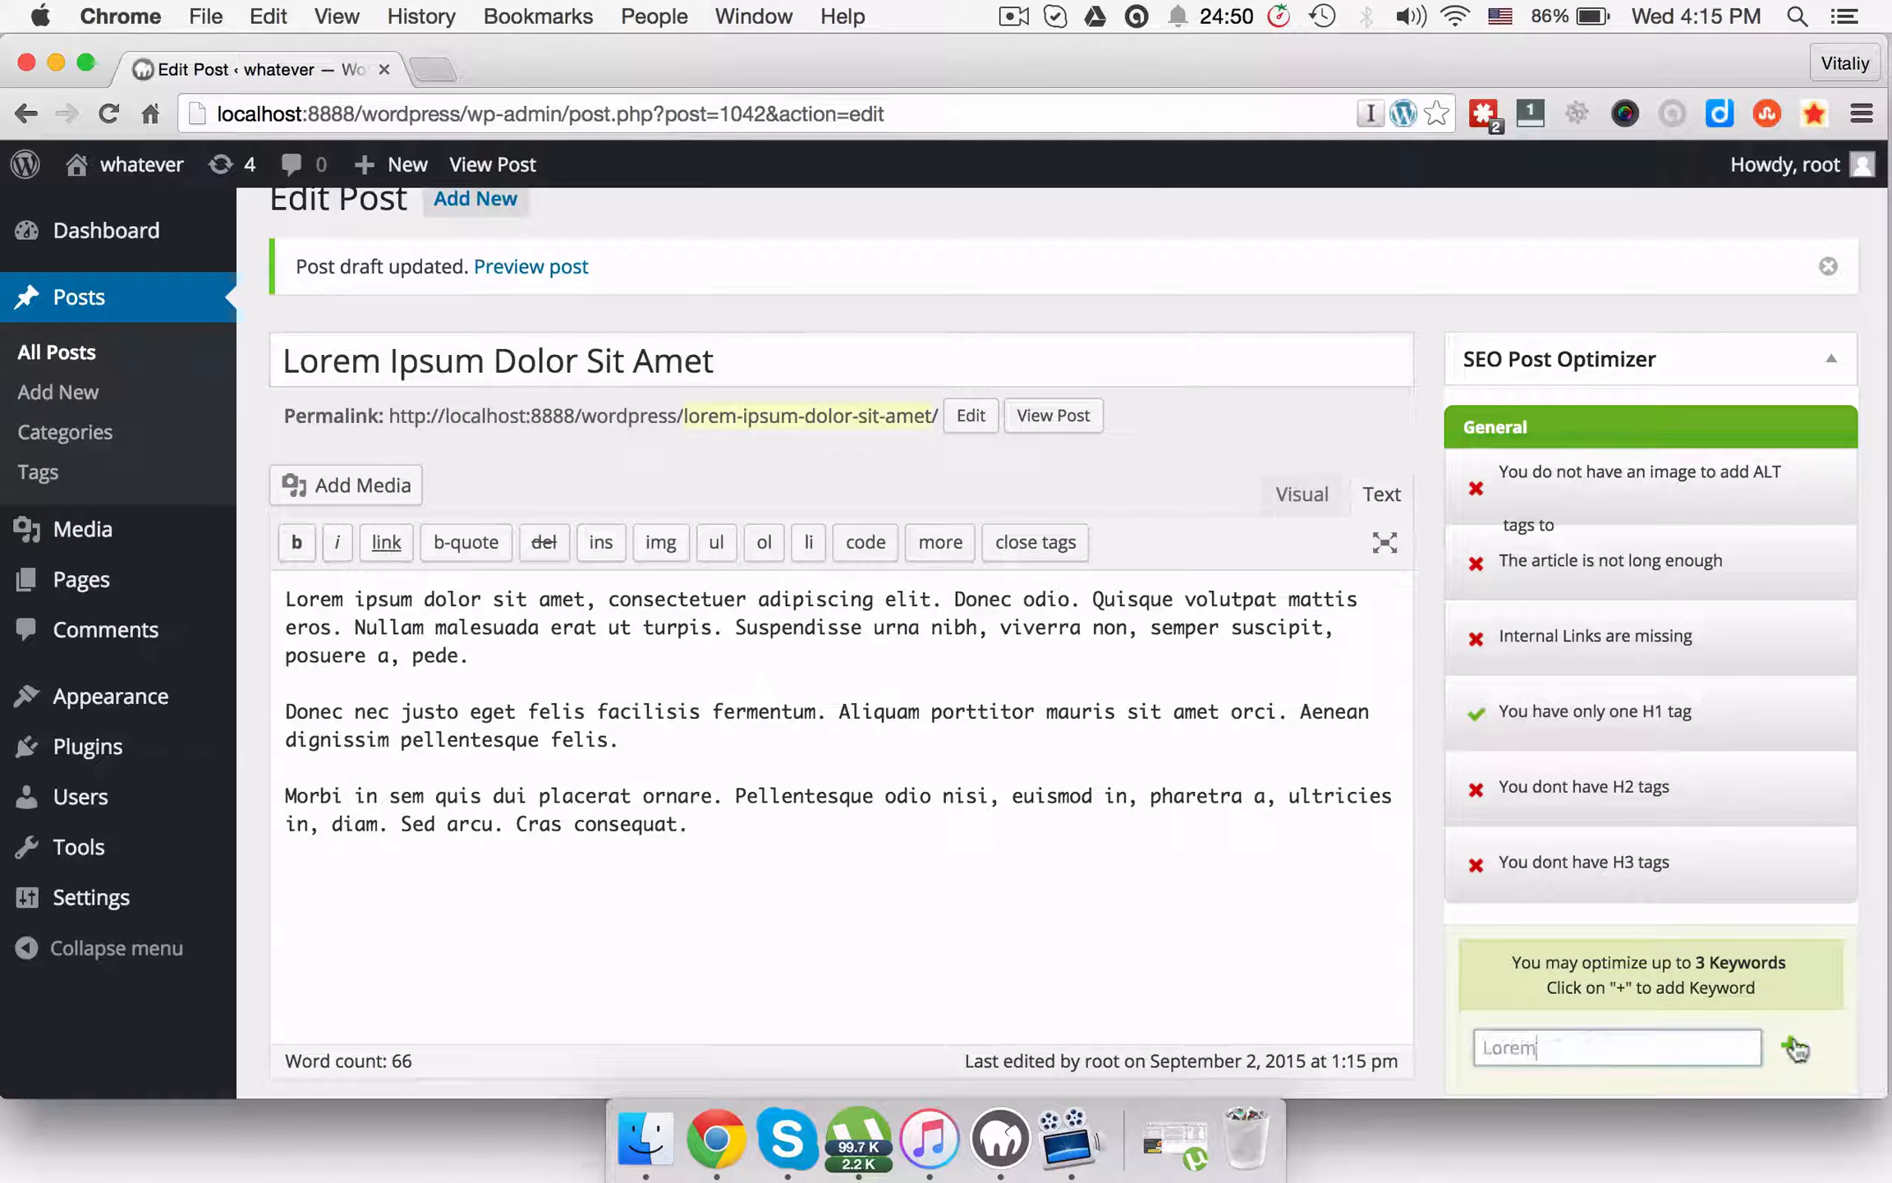
click(1792, 1048)
scroll(1292, 560, down, 3)
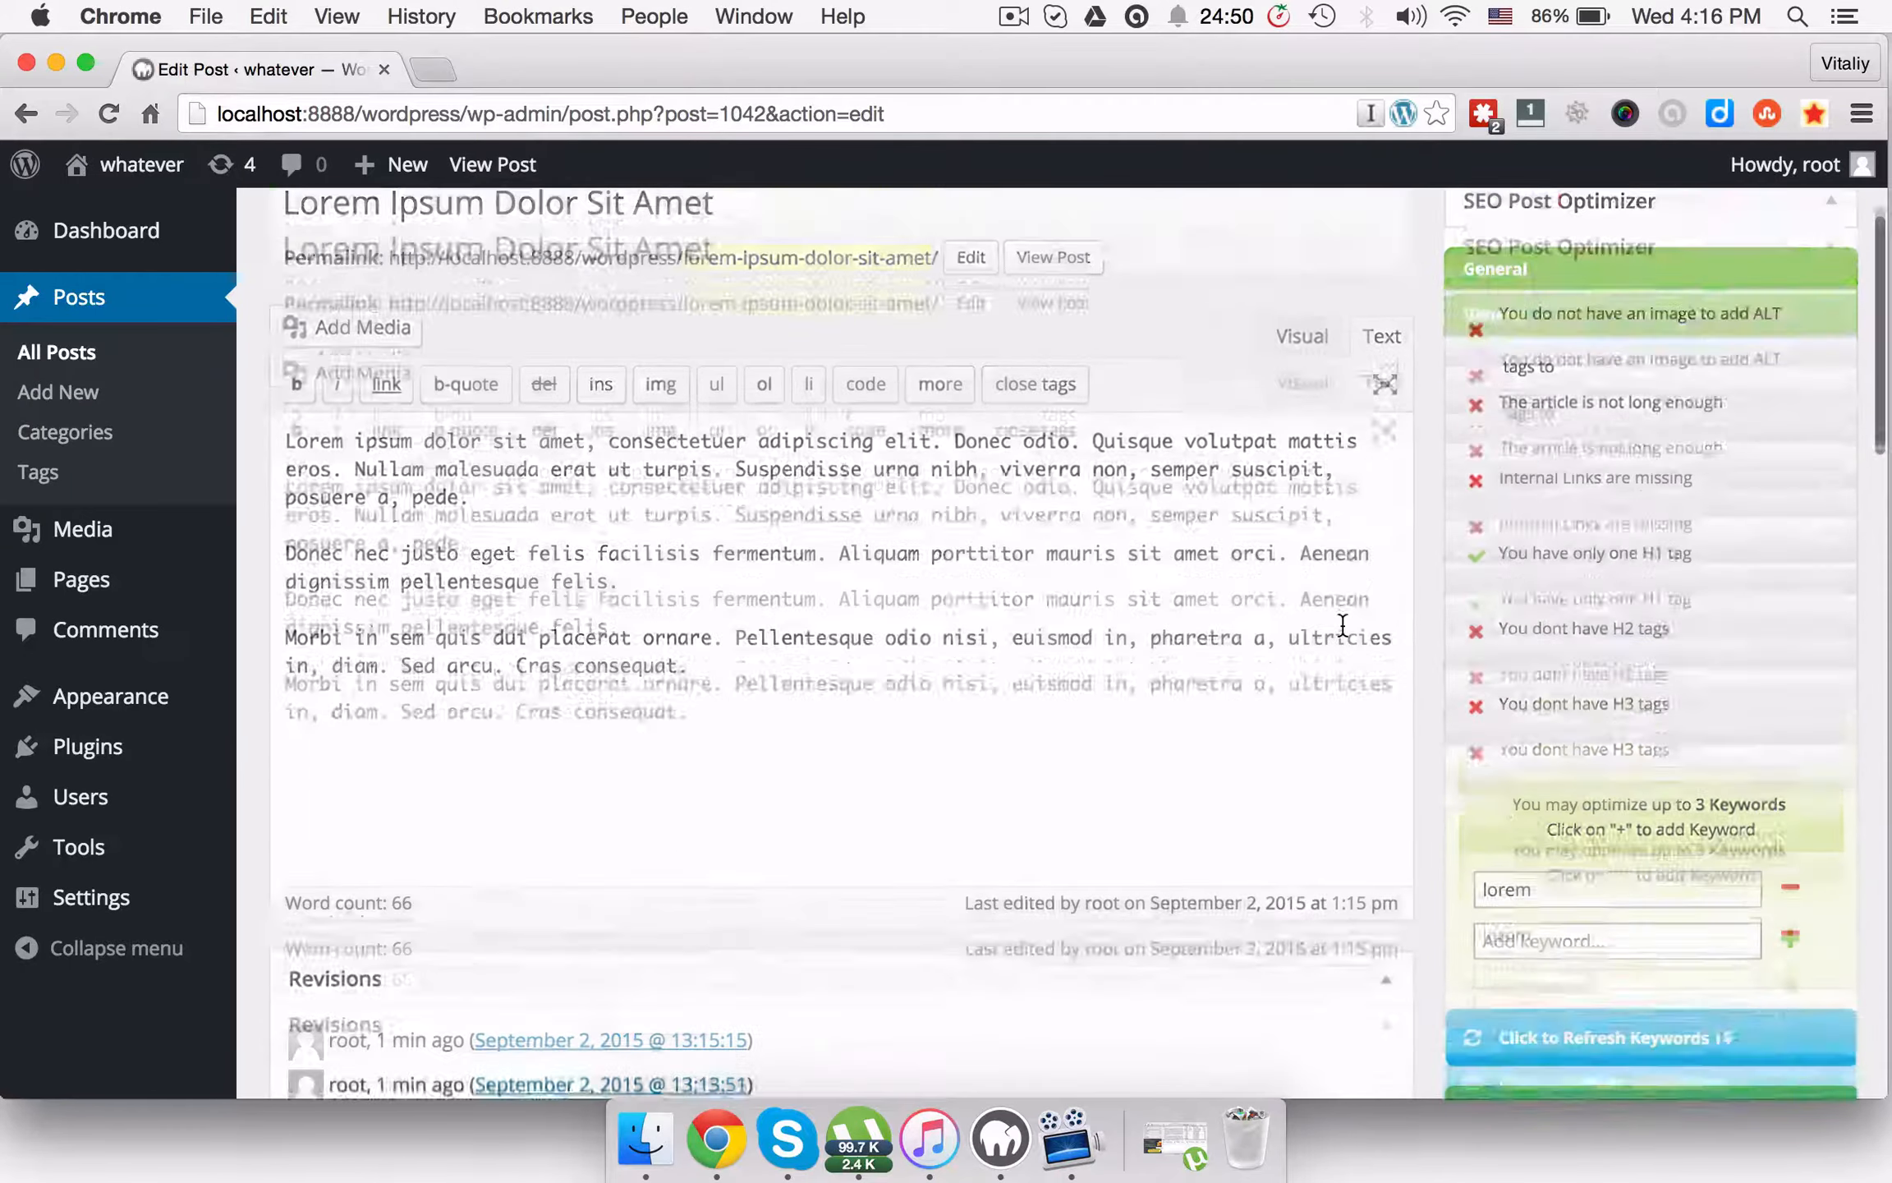
Copy the word Ipsum from the post title and add it as the second SEO keyword
scroll(921, 380, up, 5)
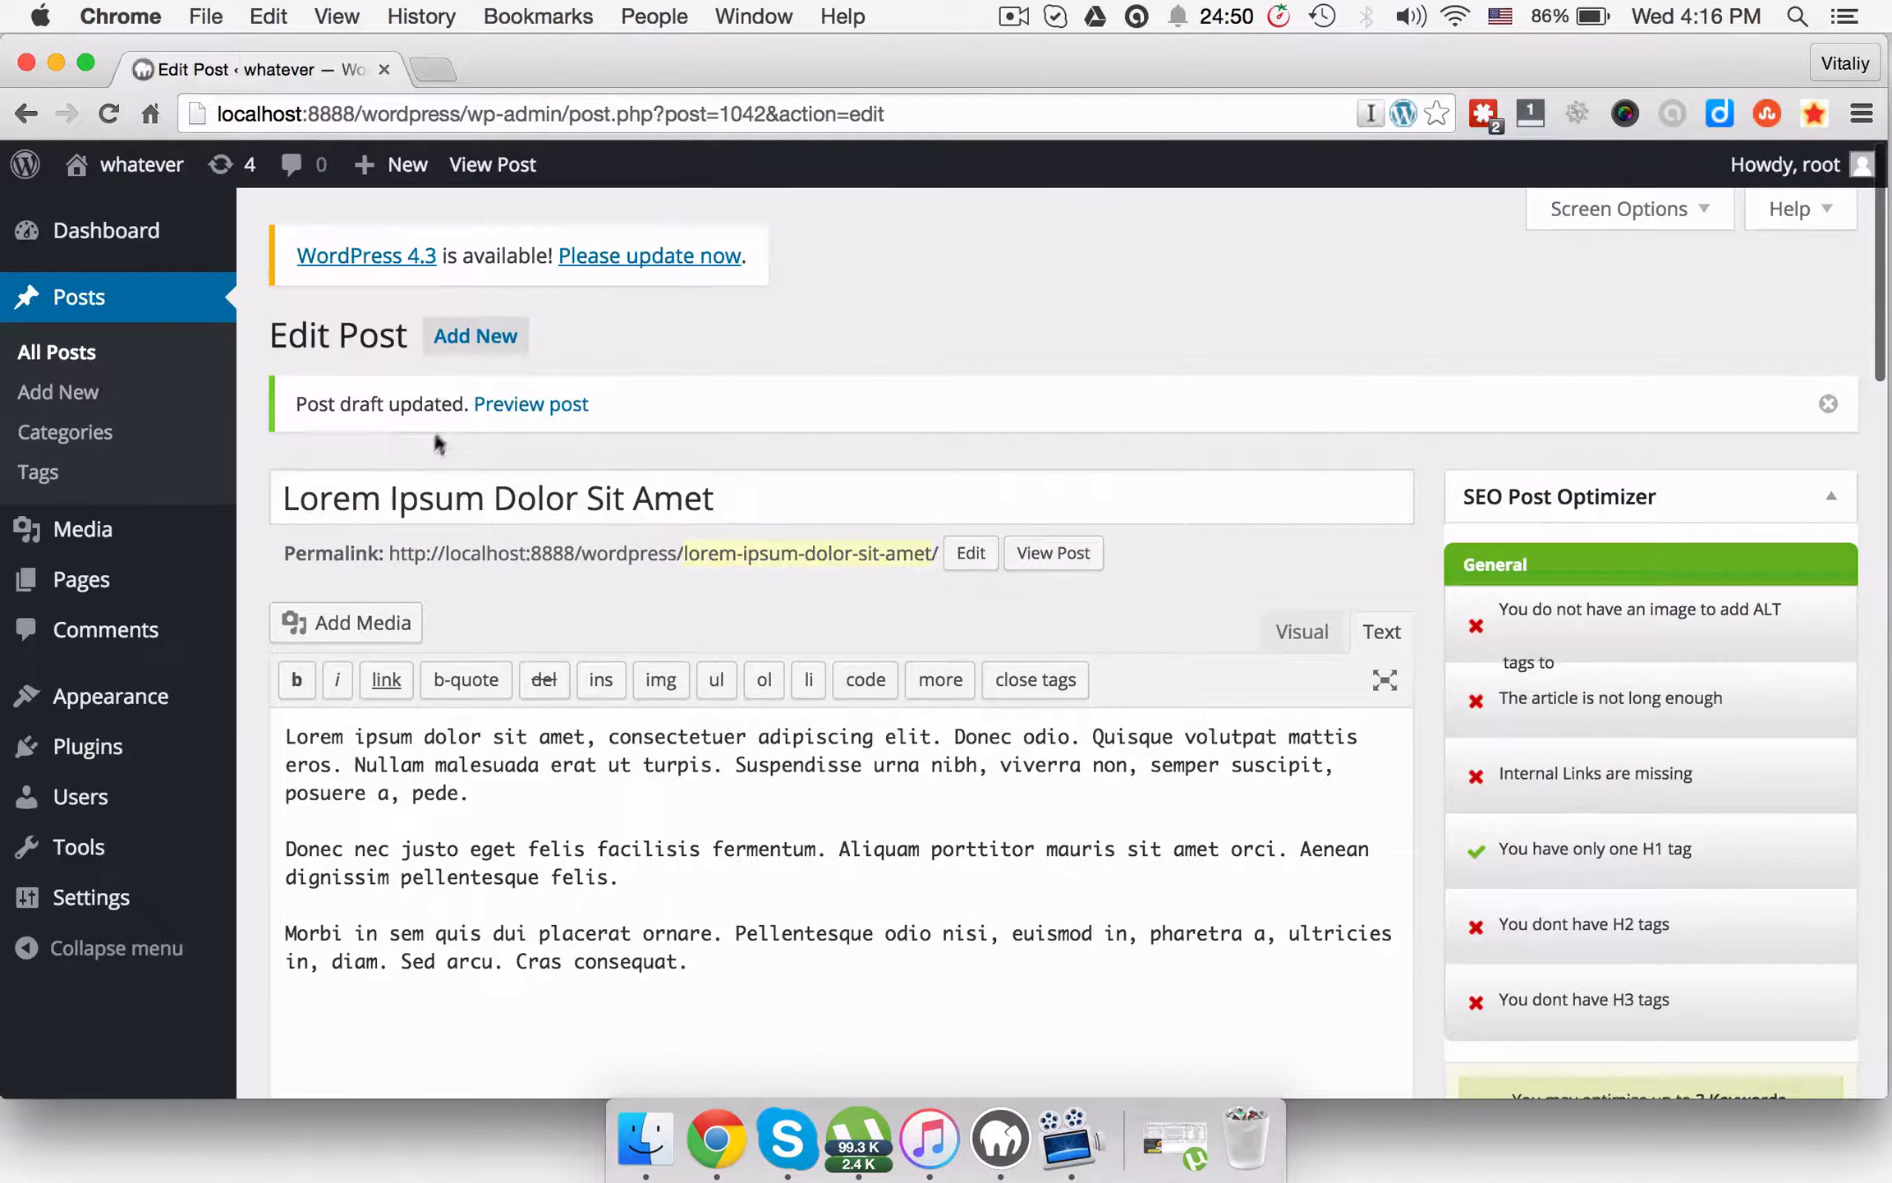
double_click(420, 499)
key(super+c)
scroll(1128, 671, down, 4)
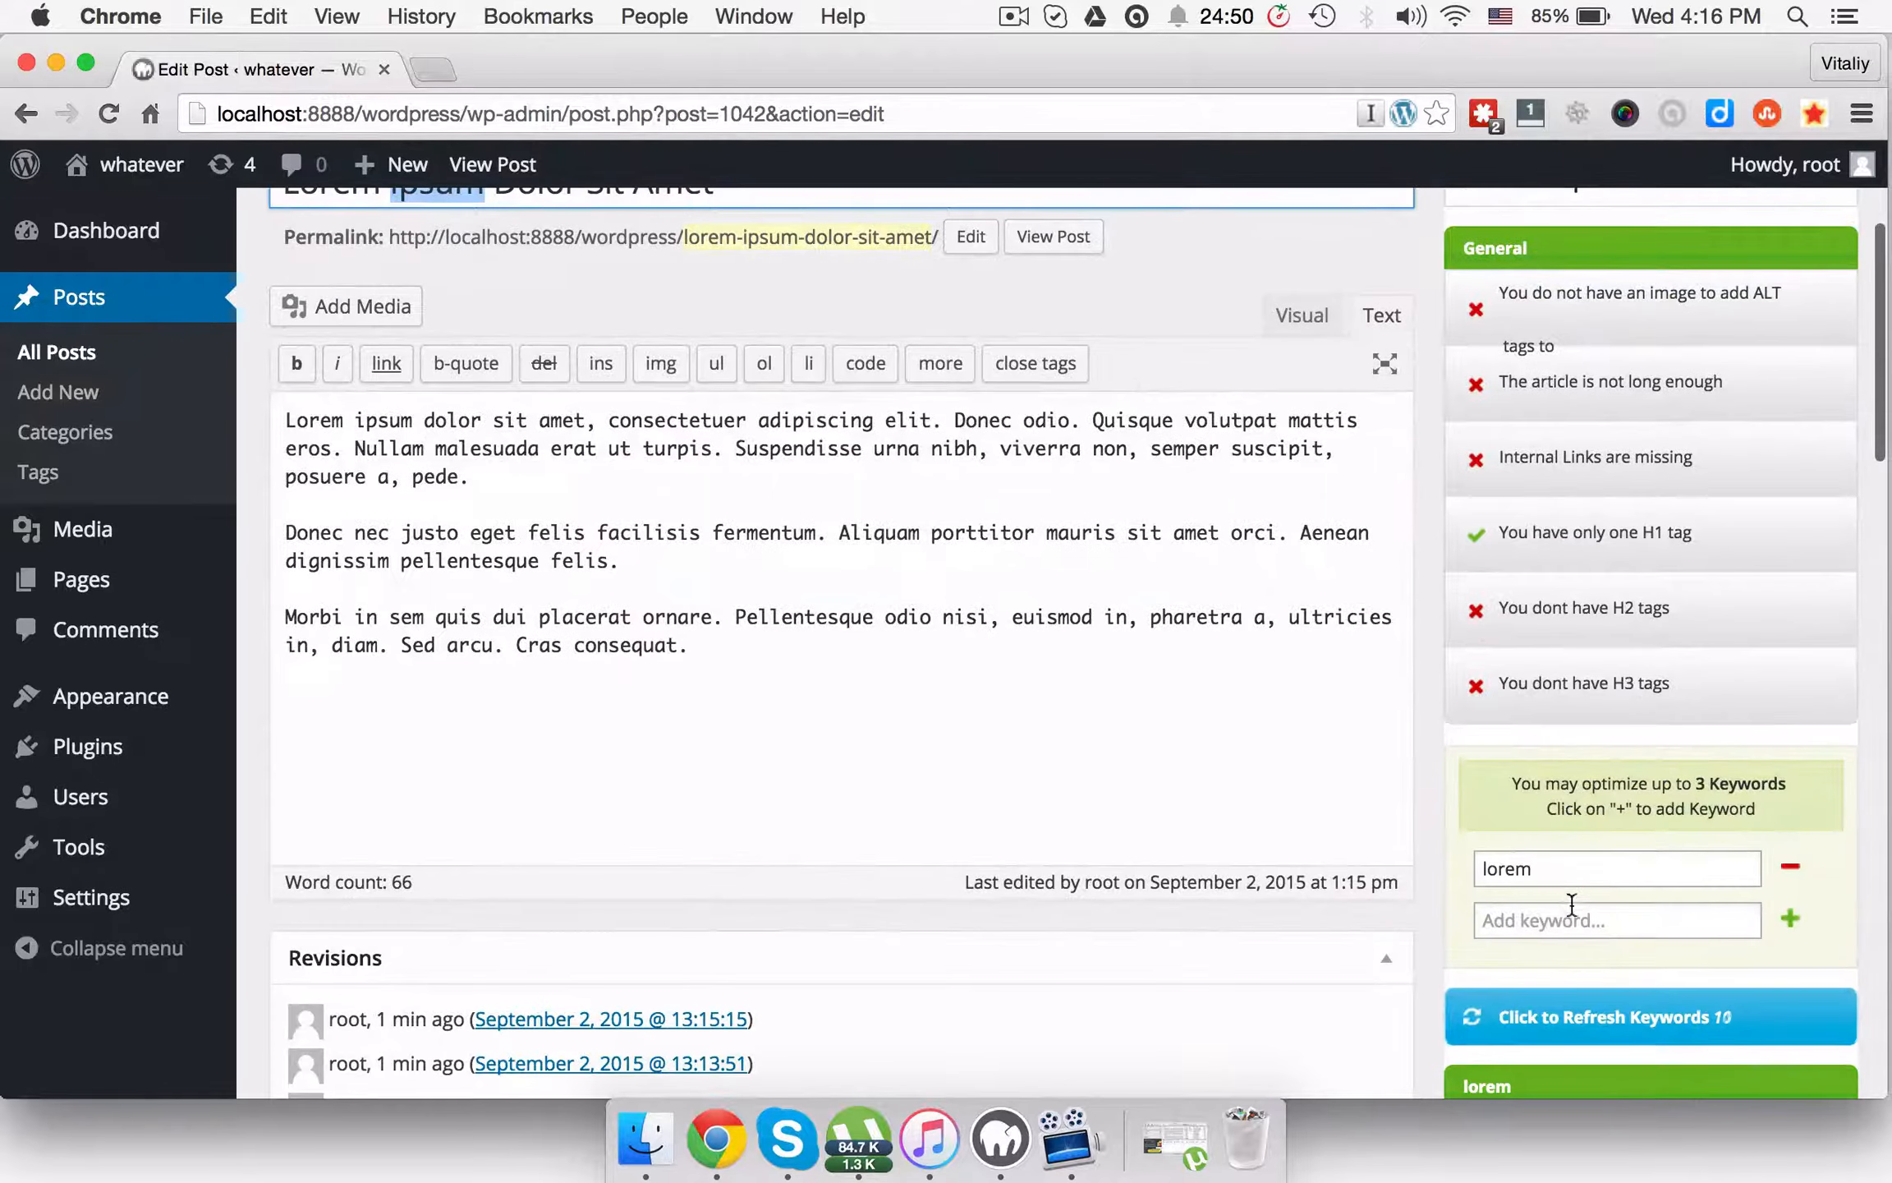
click(1572, 911)
key(super+v)
click(1792, 922)
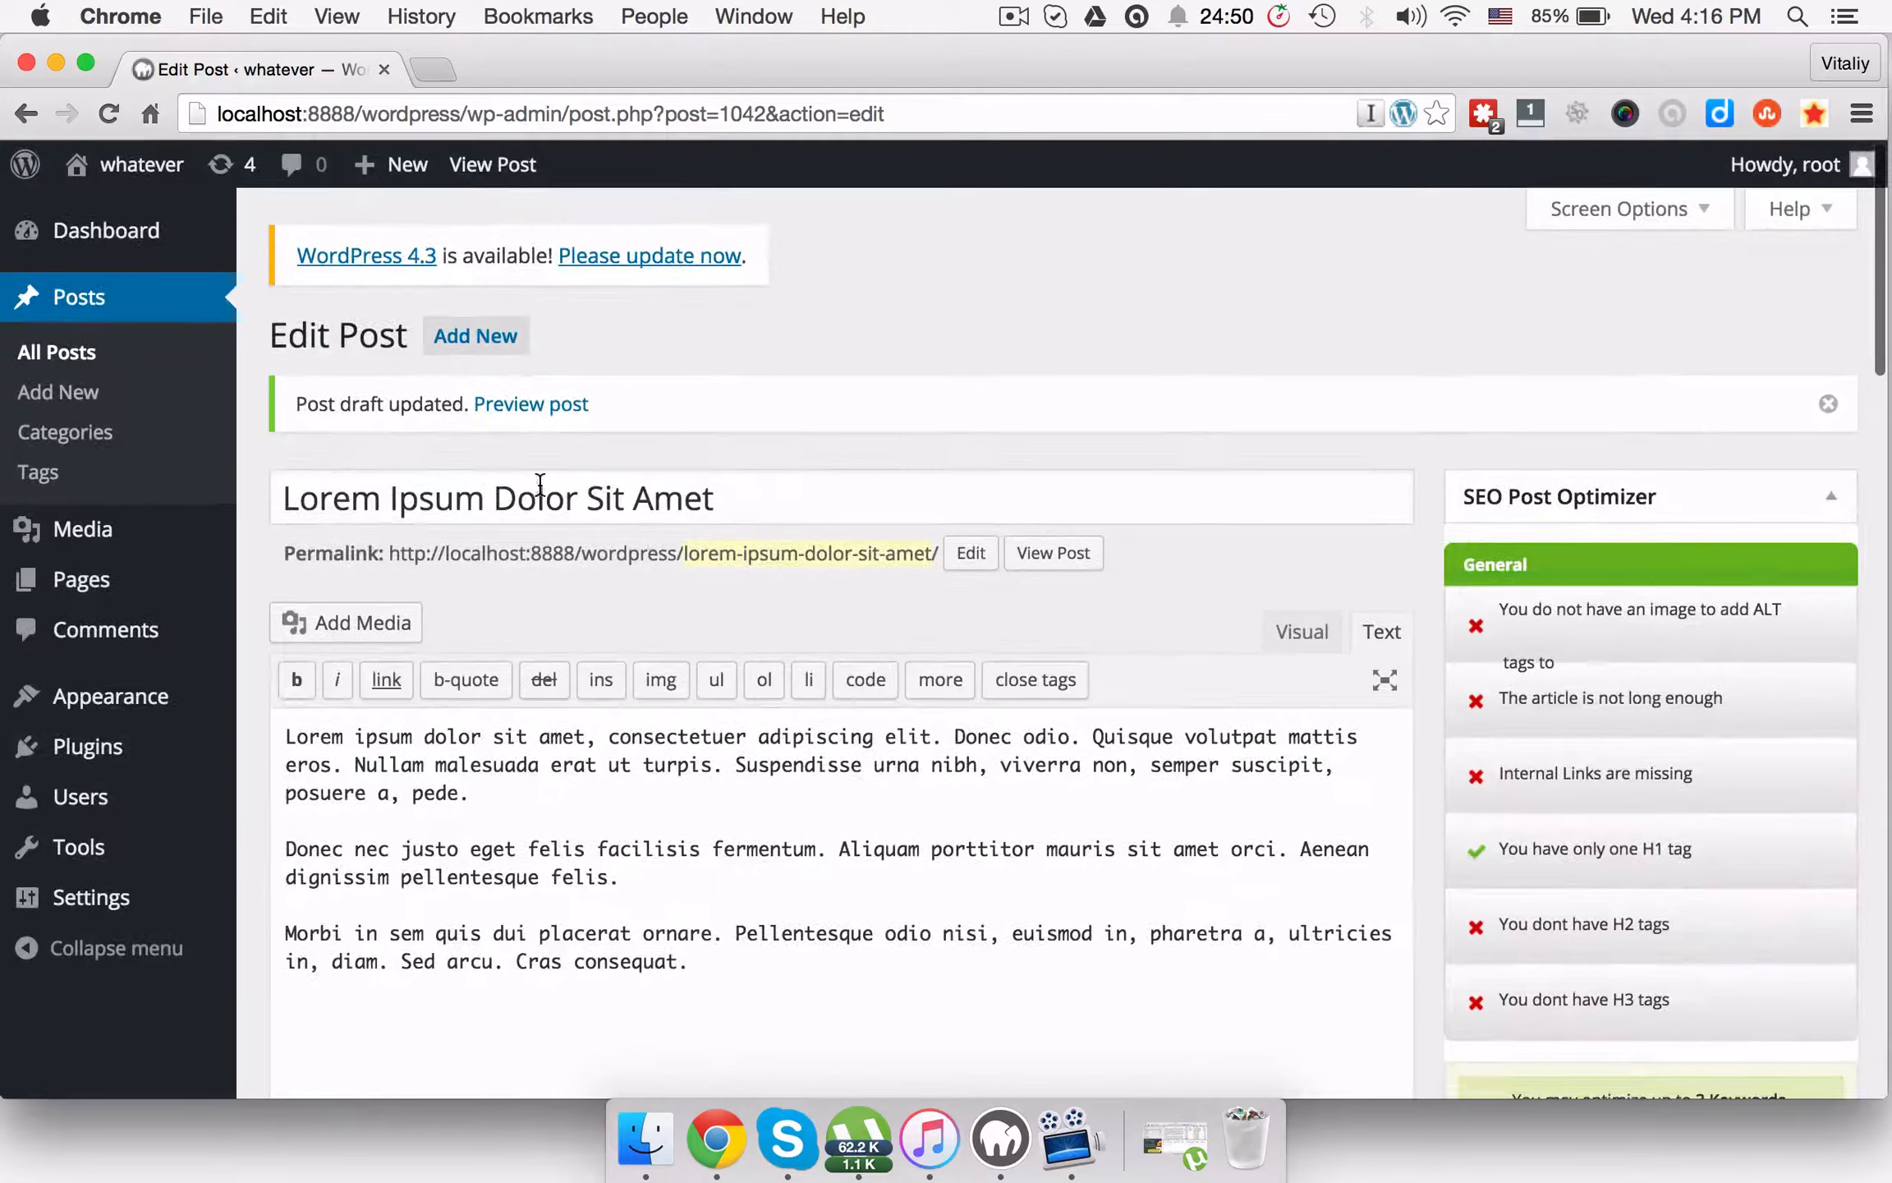
Copy the word Dolor from the post title and add it as the third SEO keyword
double_click(540, 497)
key(super+c)
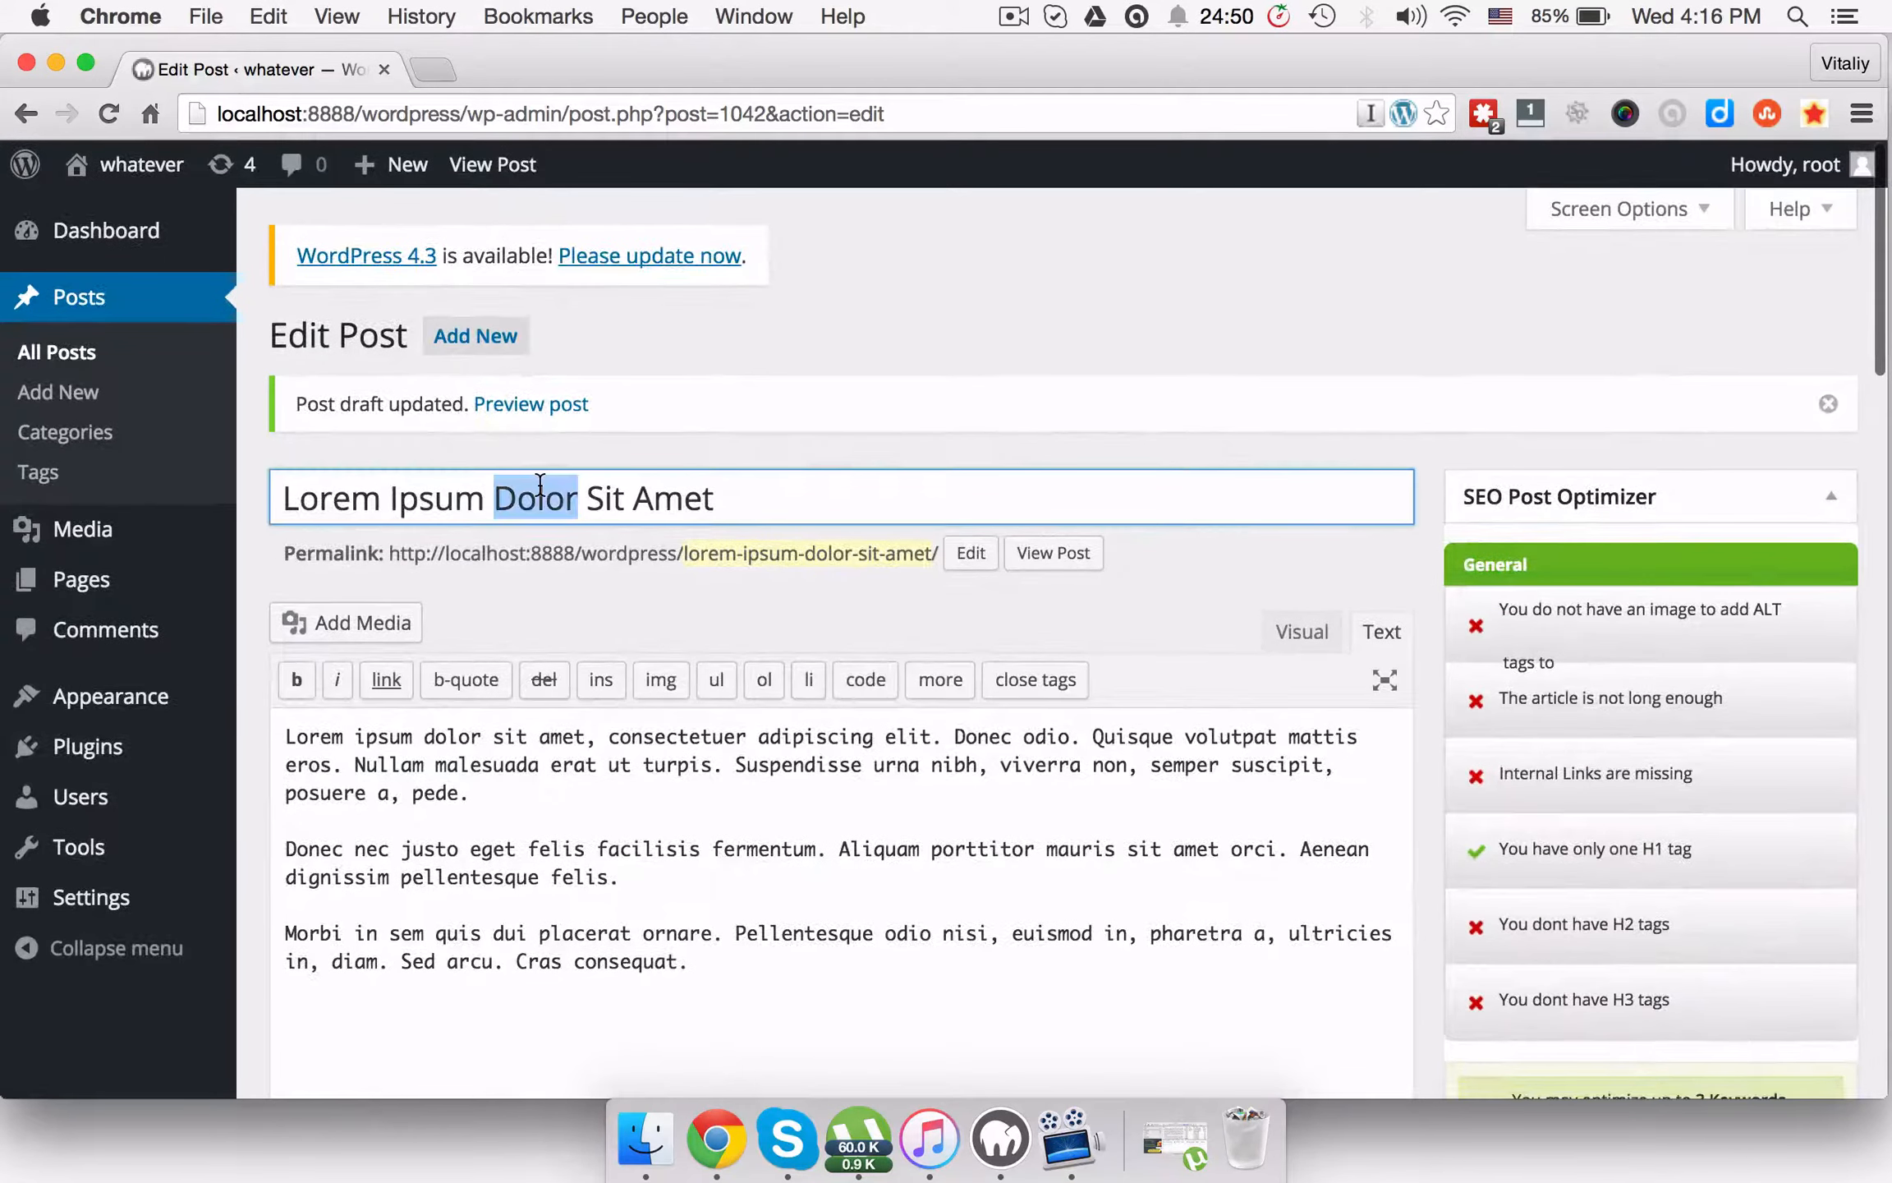
scroll(1140, 669, down, 9)
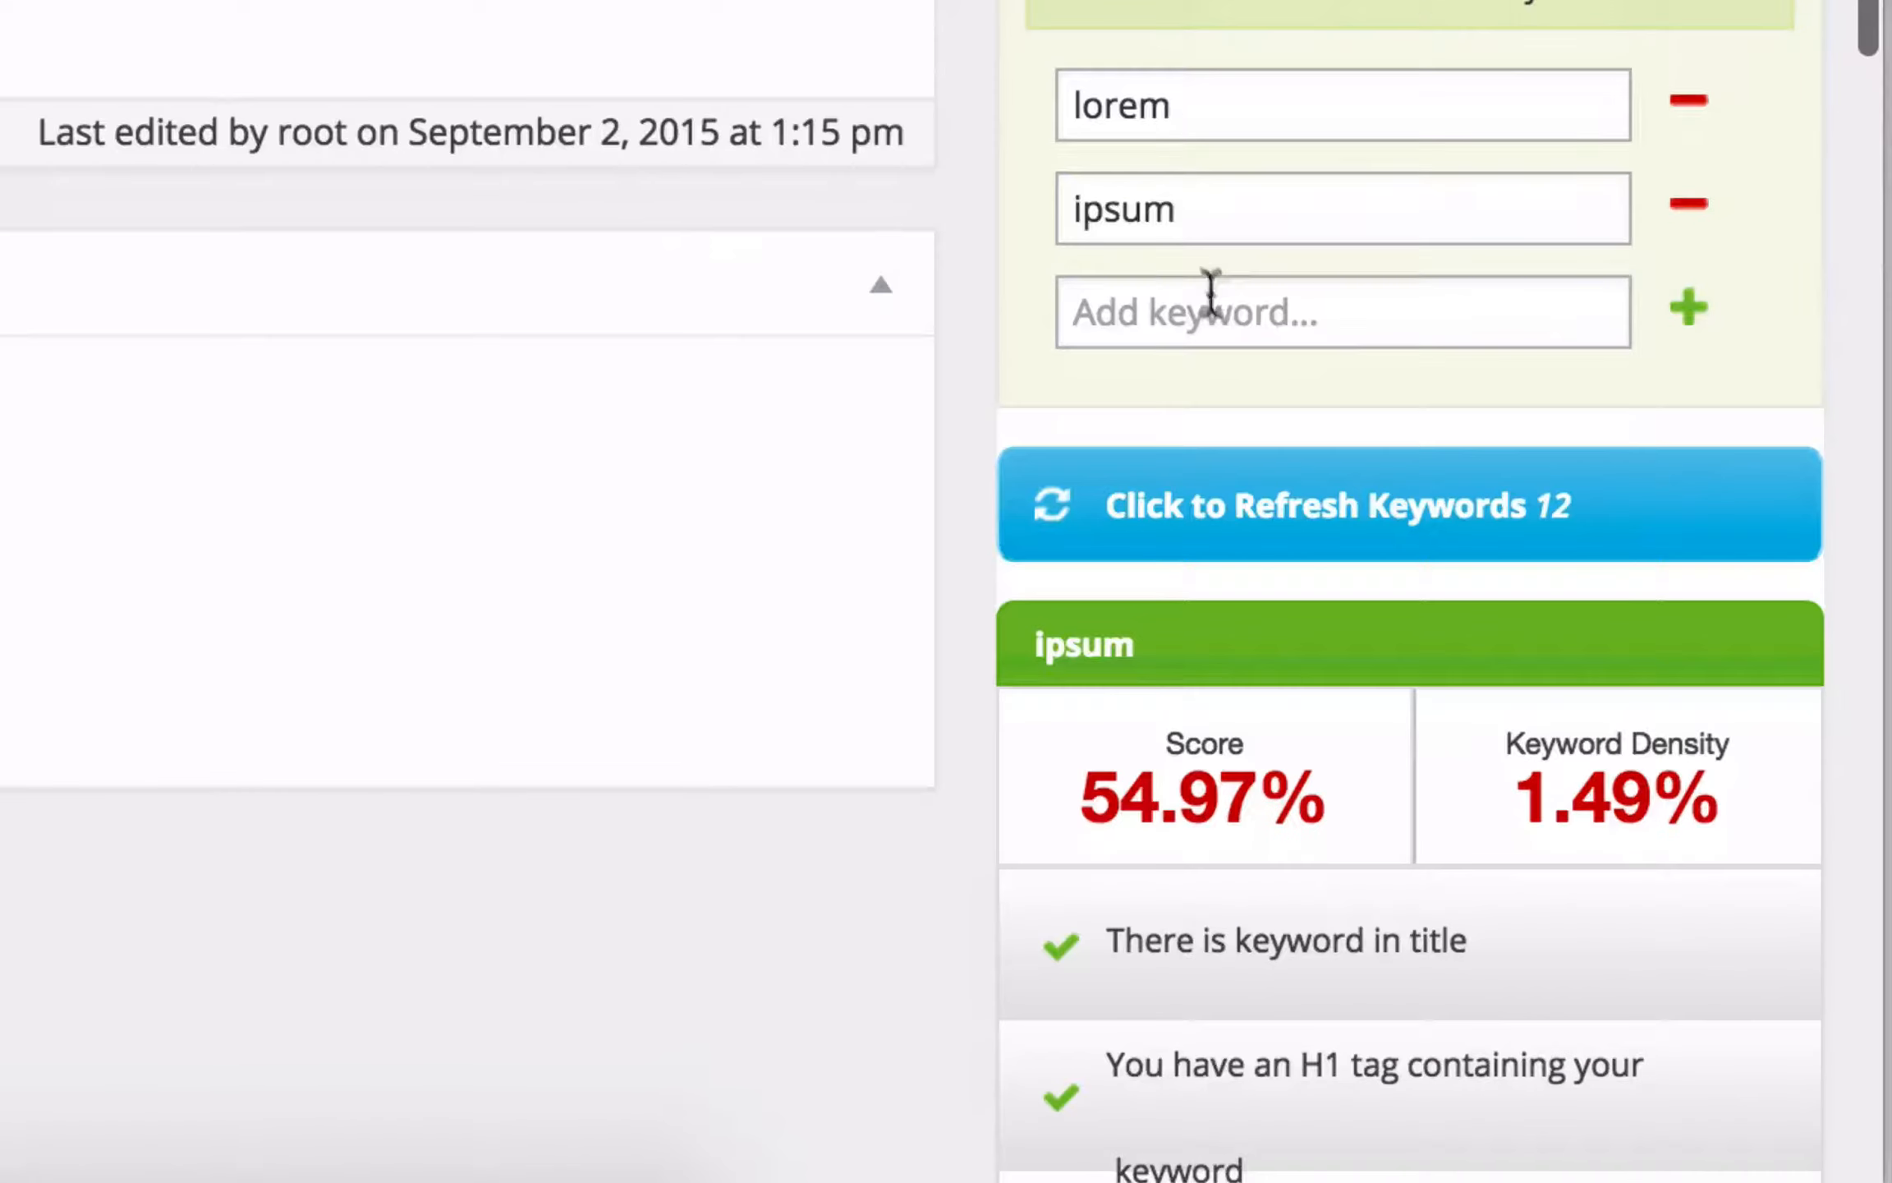
click(1214, 316)
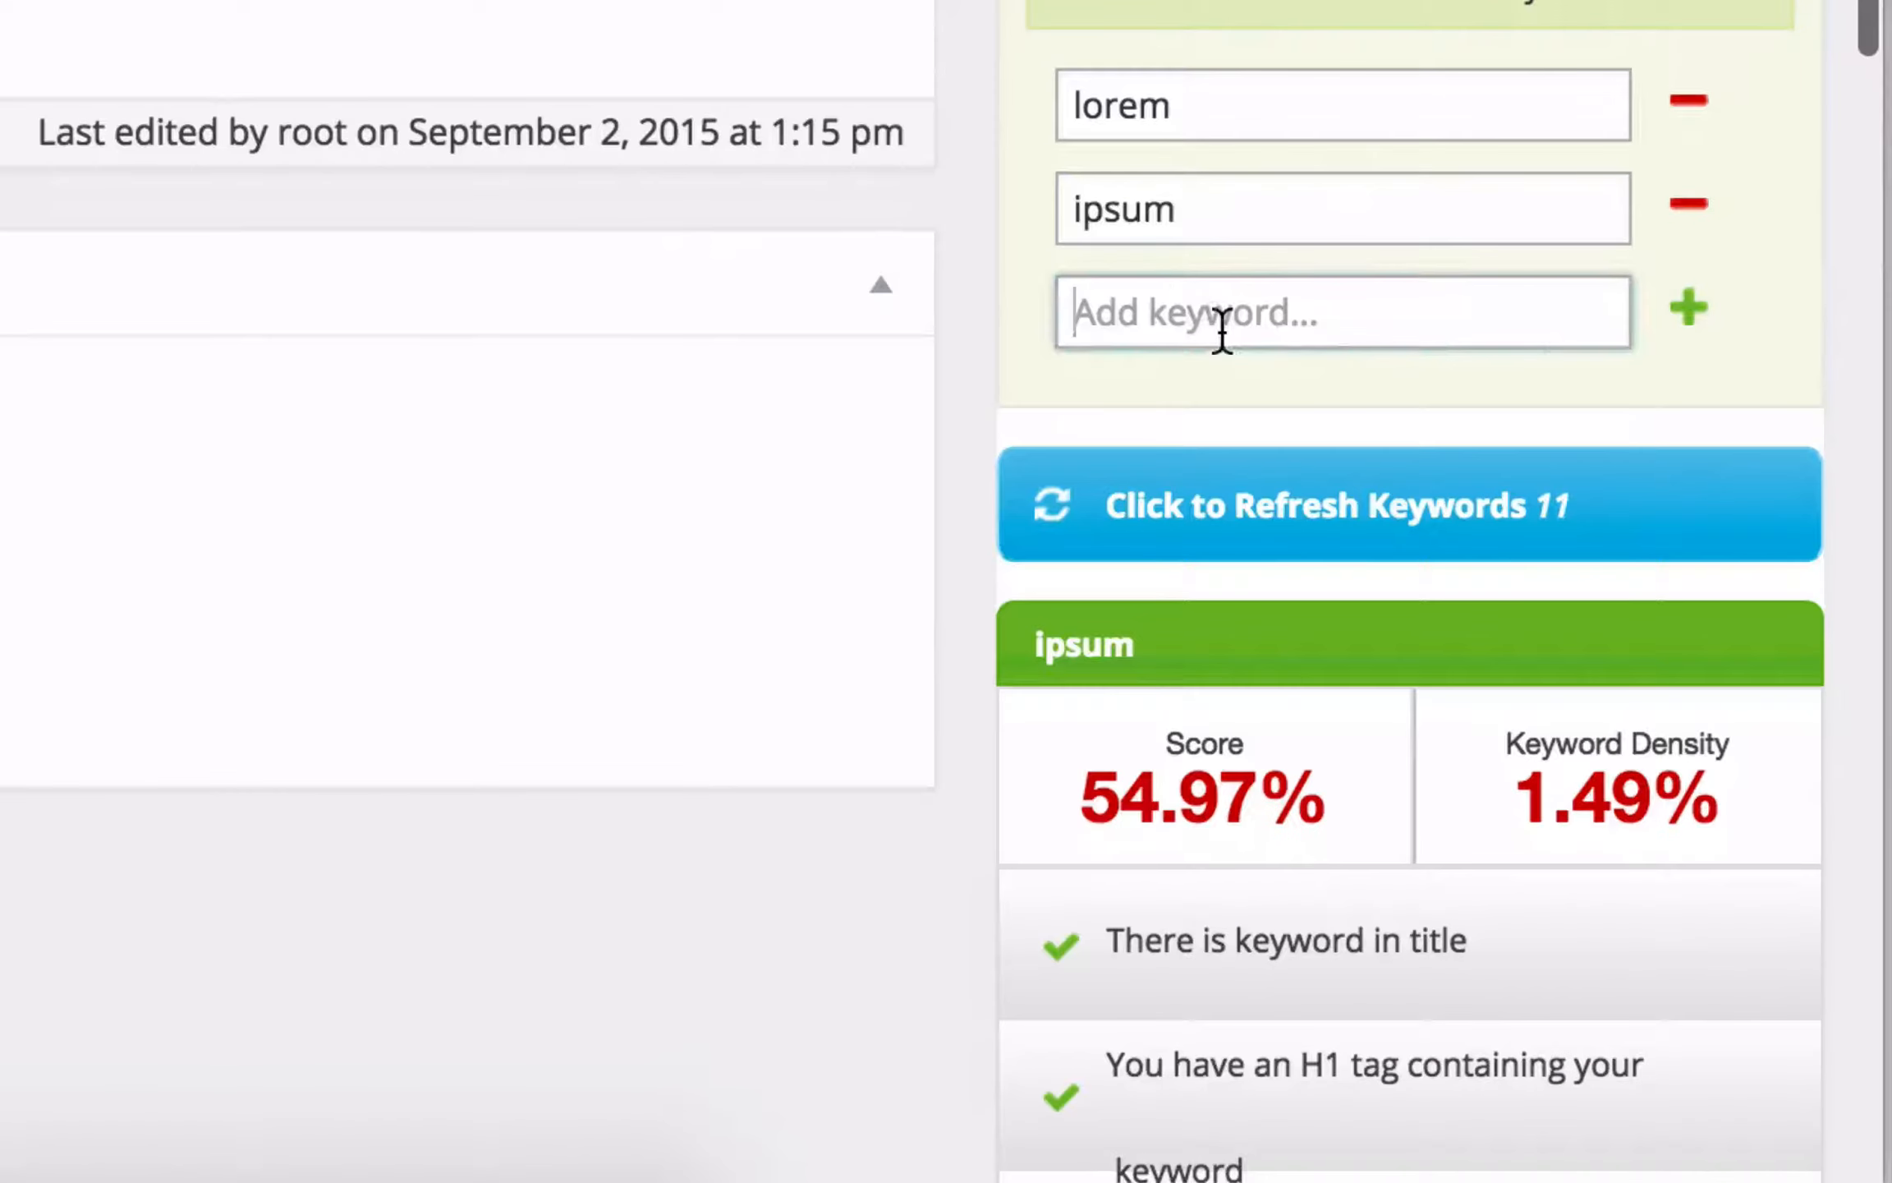
key(super+v)
click(1693, 316)
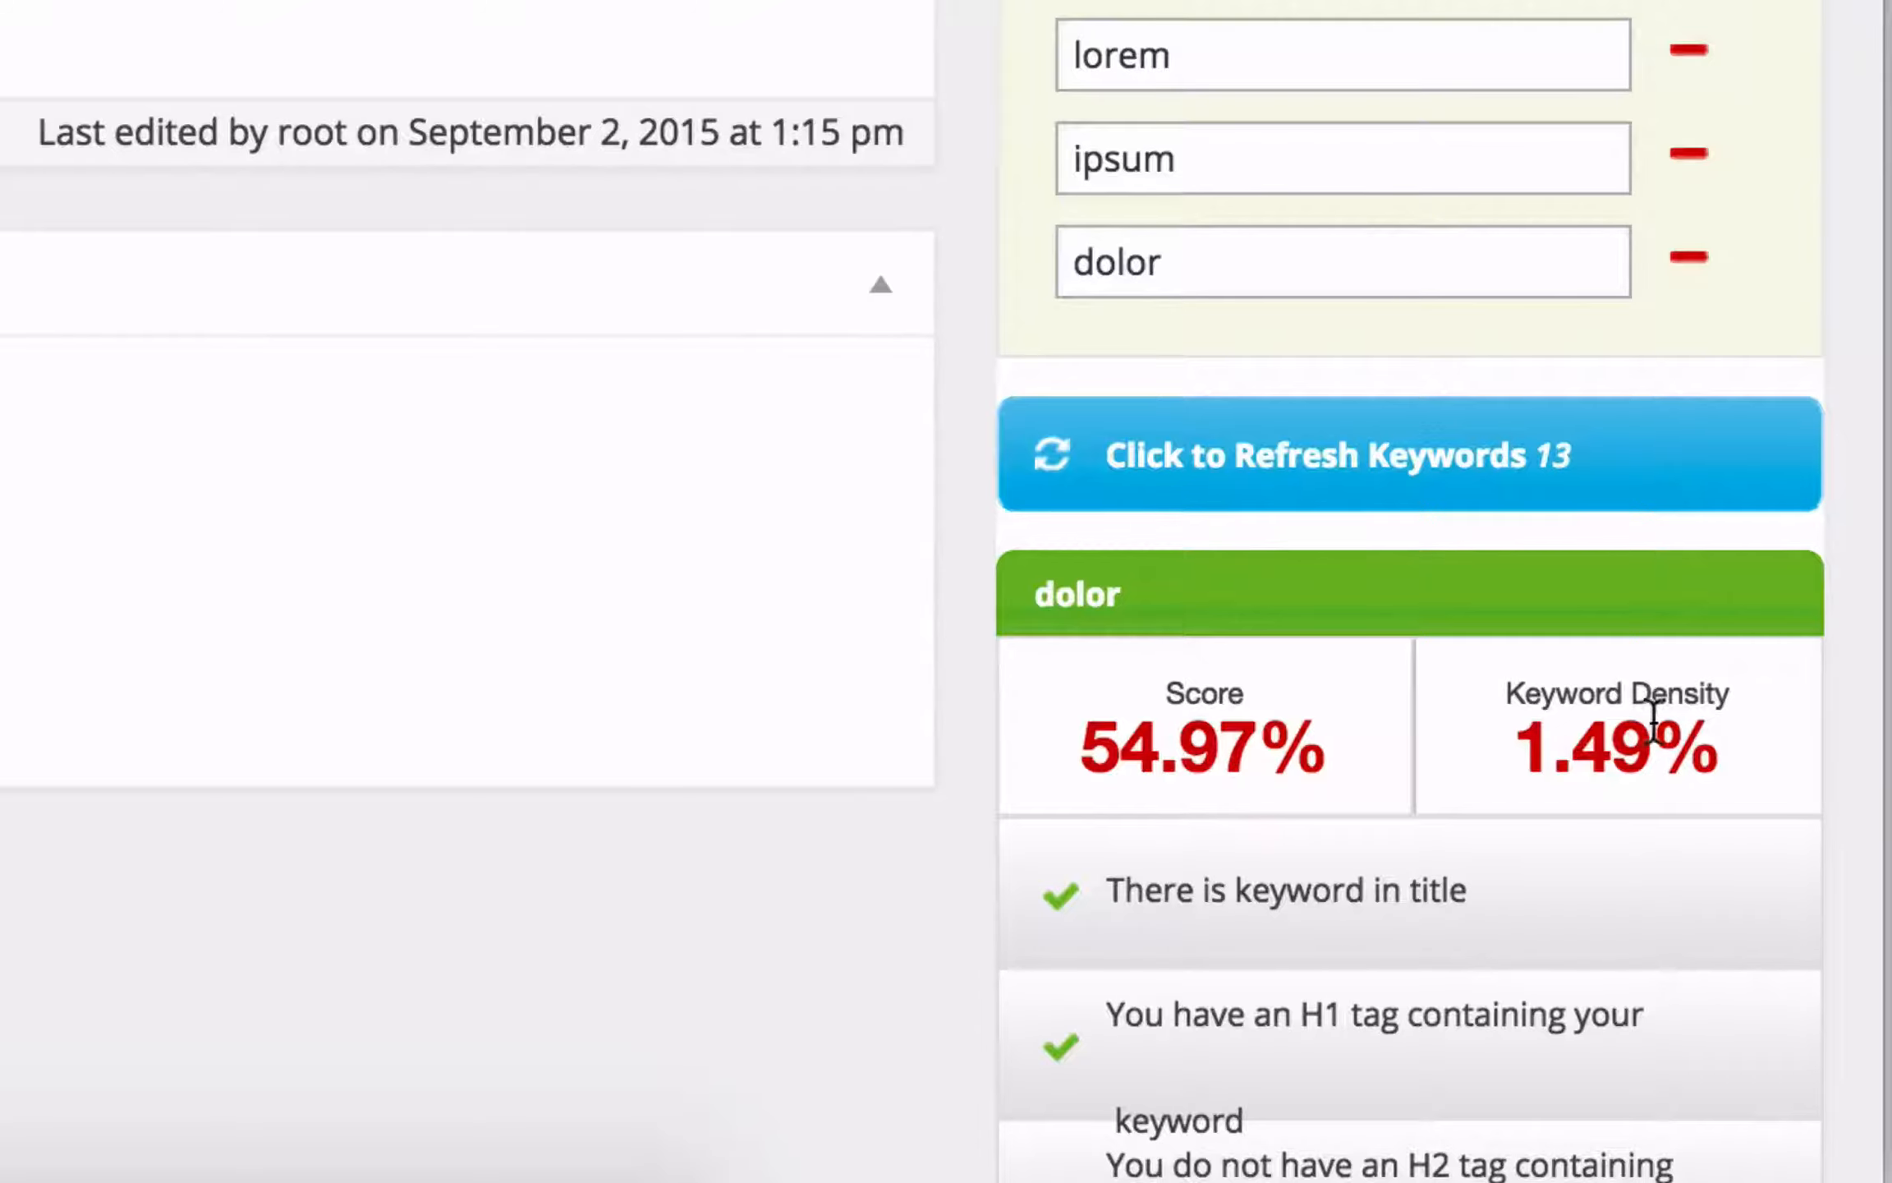
Examine the ipsum and lorem keyword reports one after the other, and collapse the lorem report
click(1651, 638)
click(1643, 690)
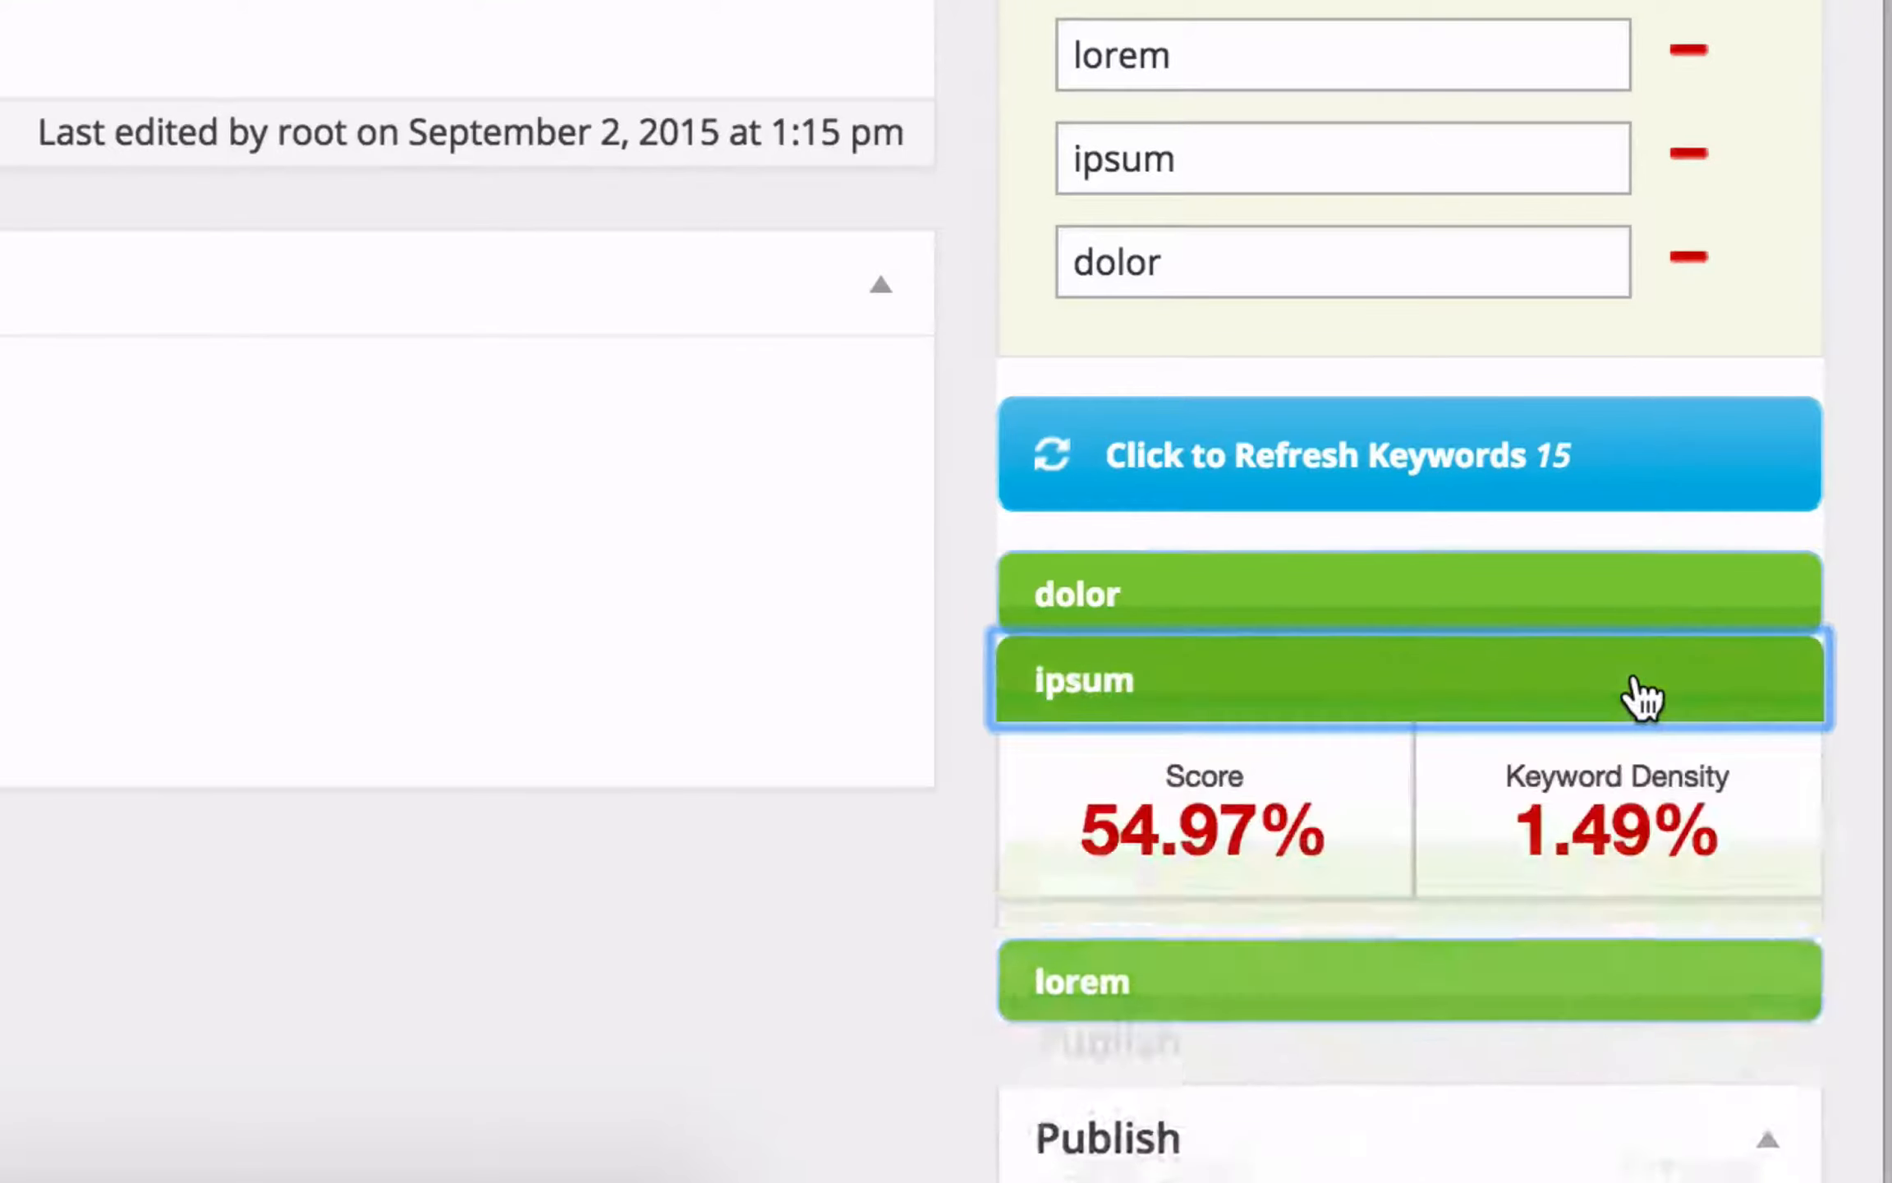
scroll(1639, 690, down, 3)
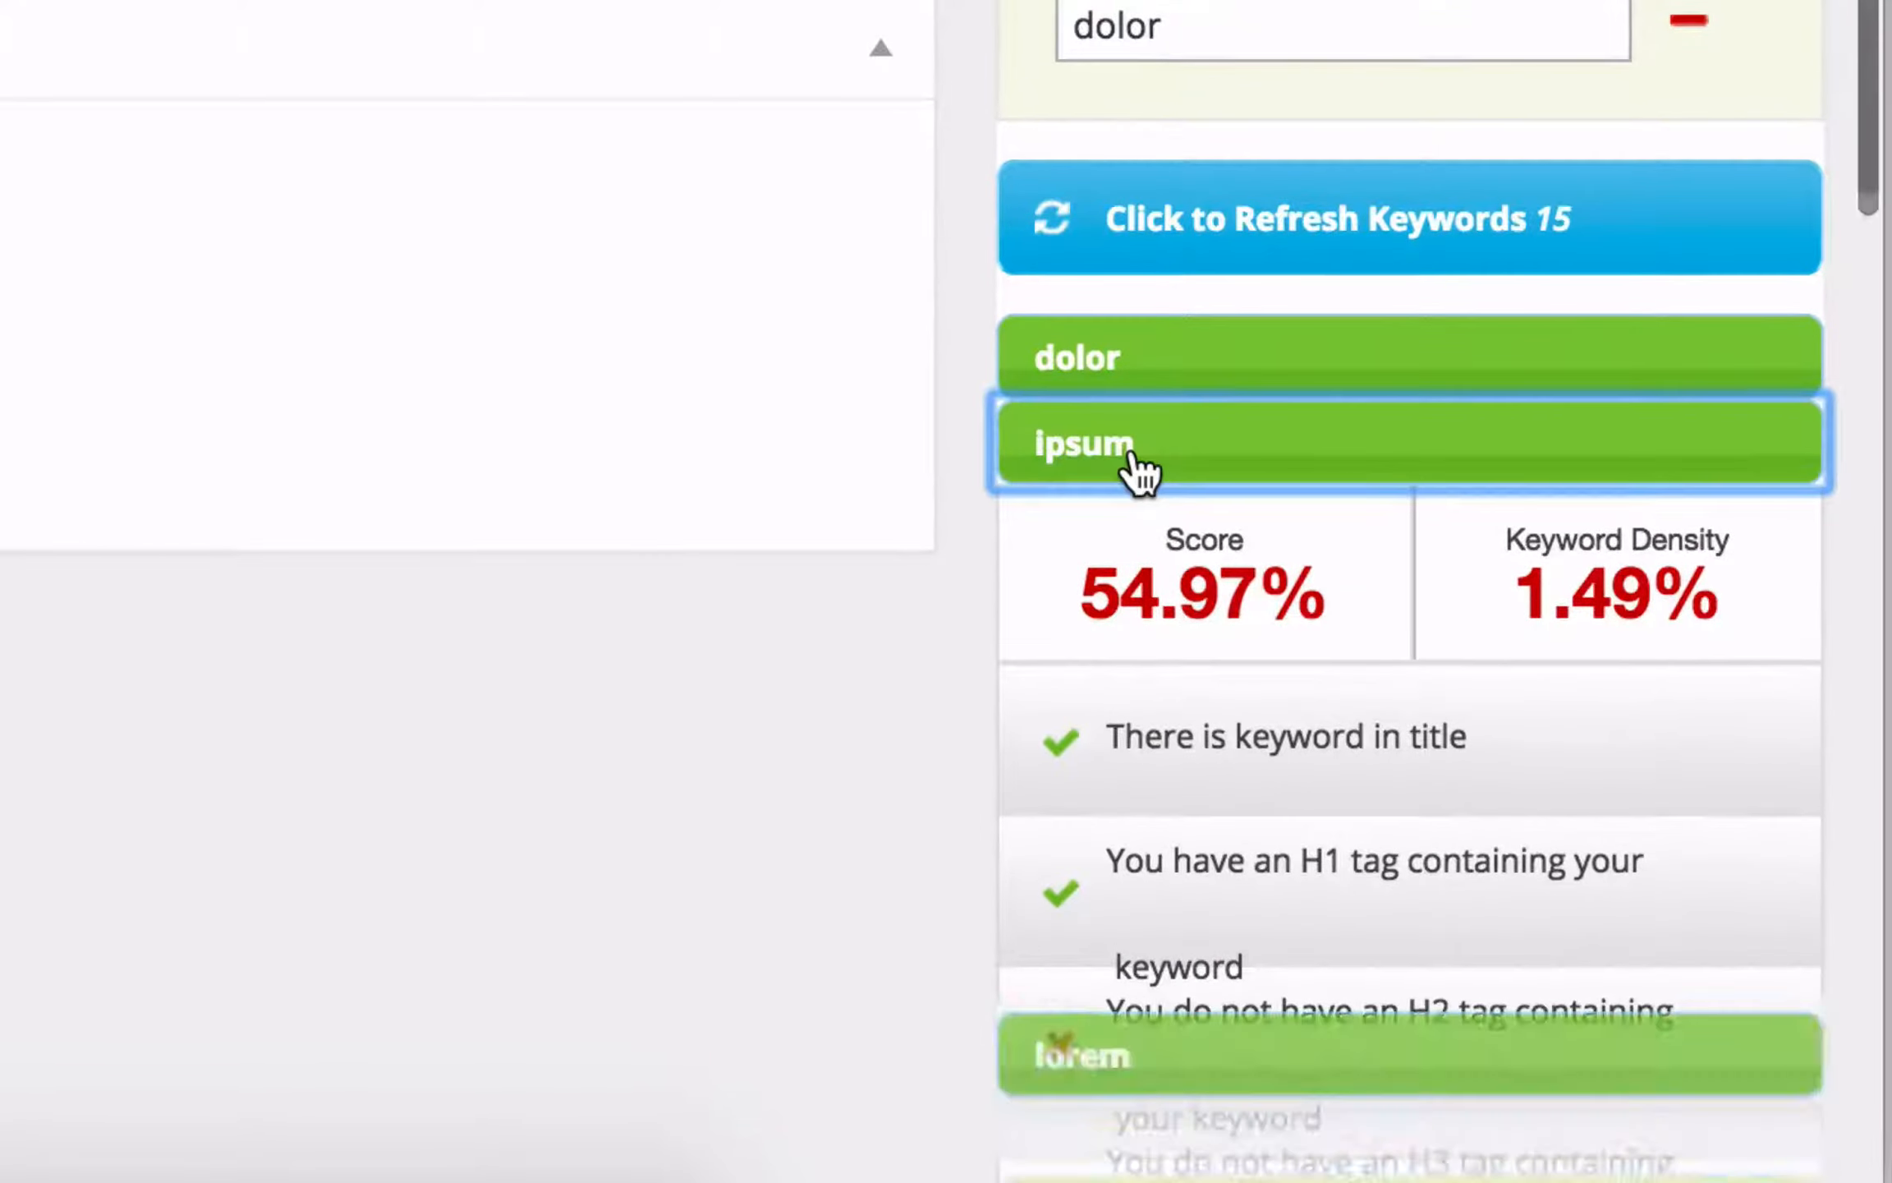
click(1144, 542)
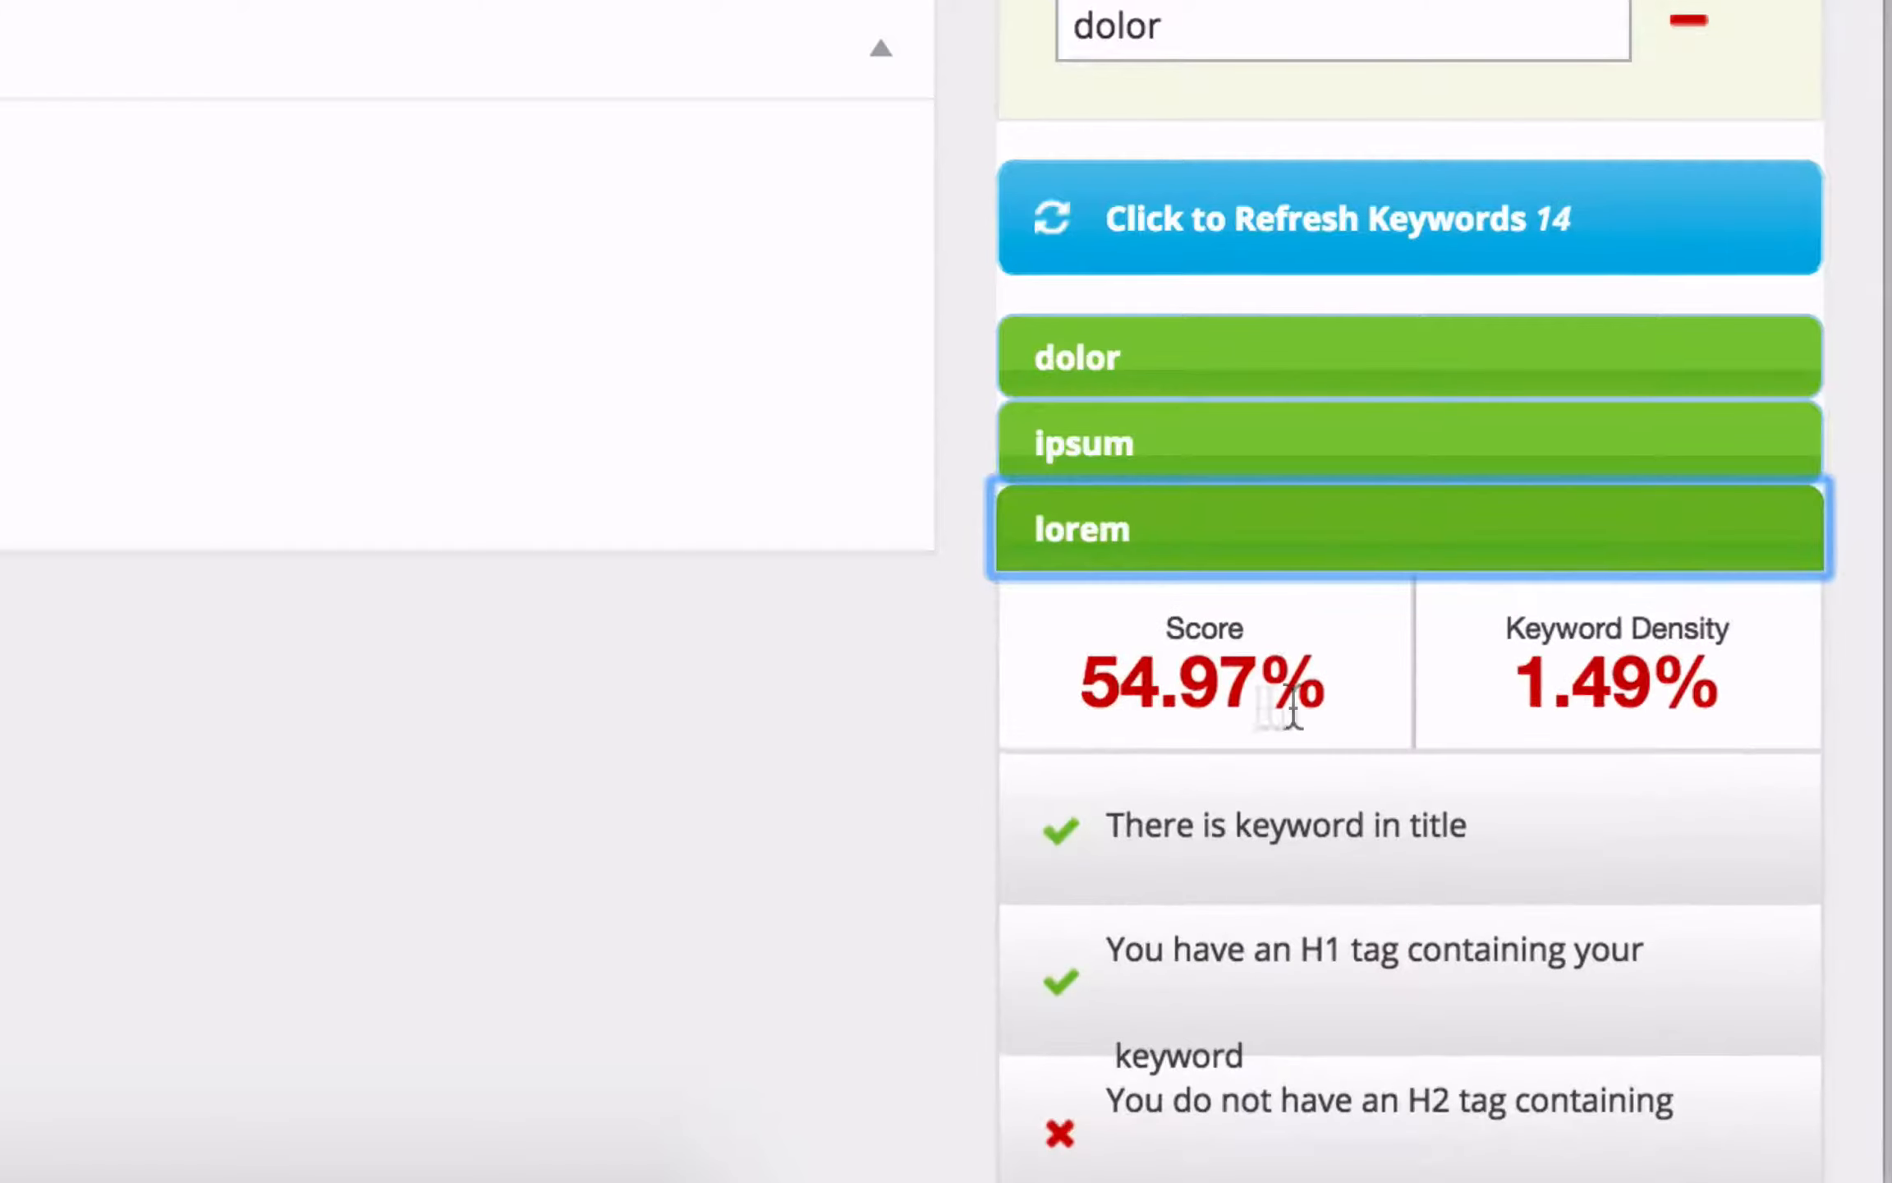
click(1225, 536)
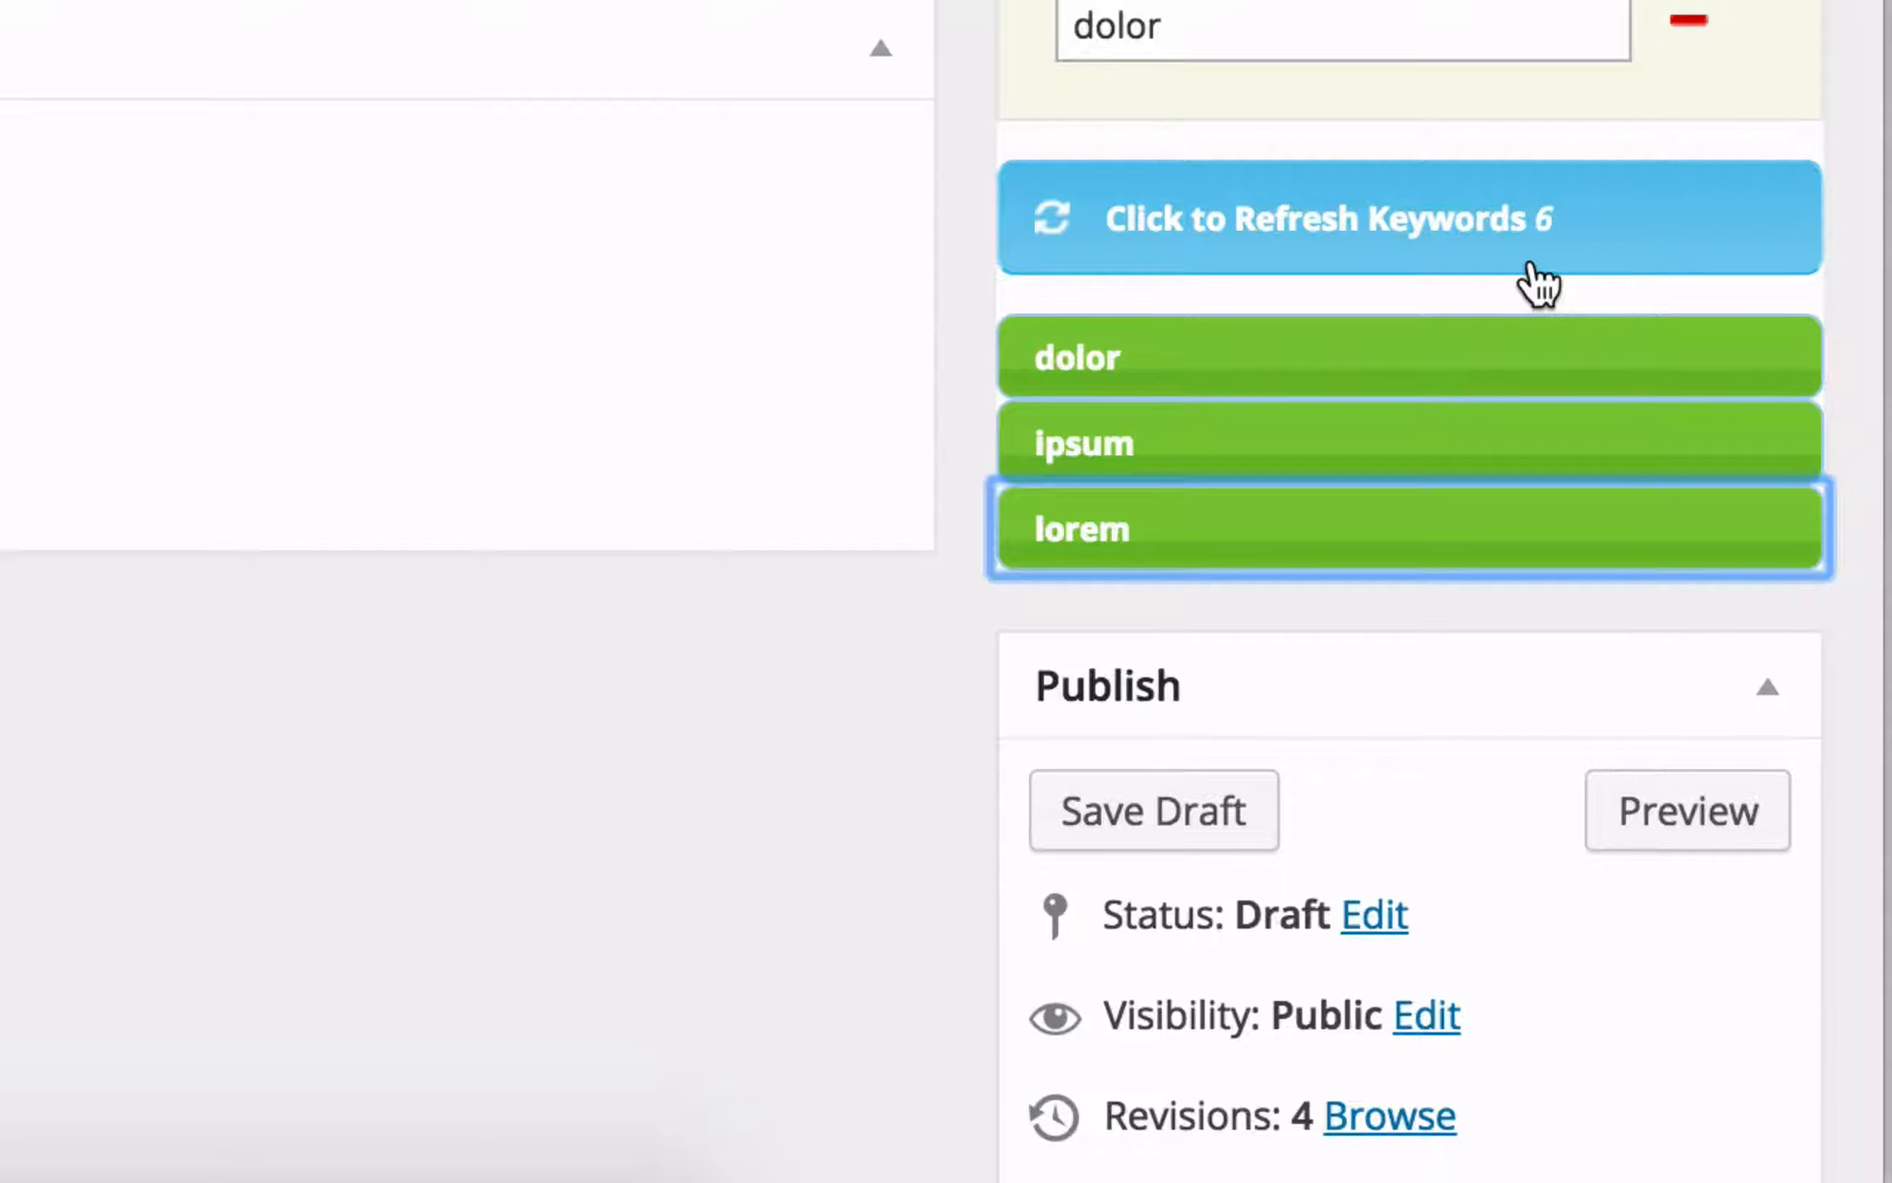
Expand the dolor keyword report and examine its keyword density and the checks below it
click(1522, 378)
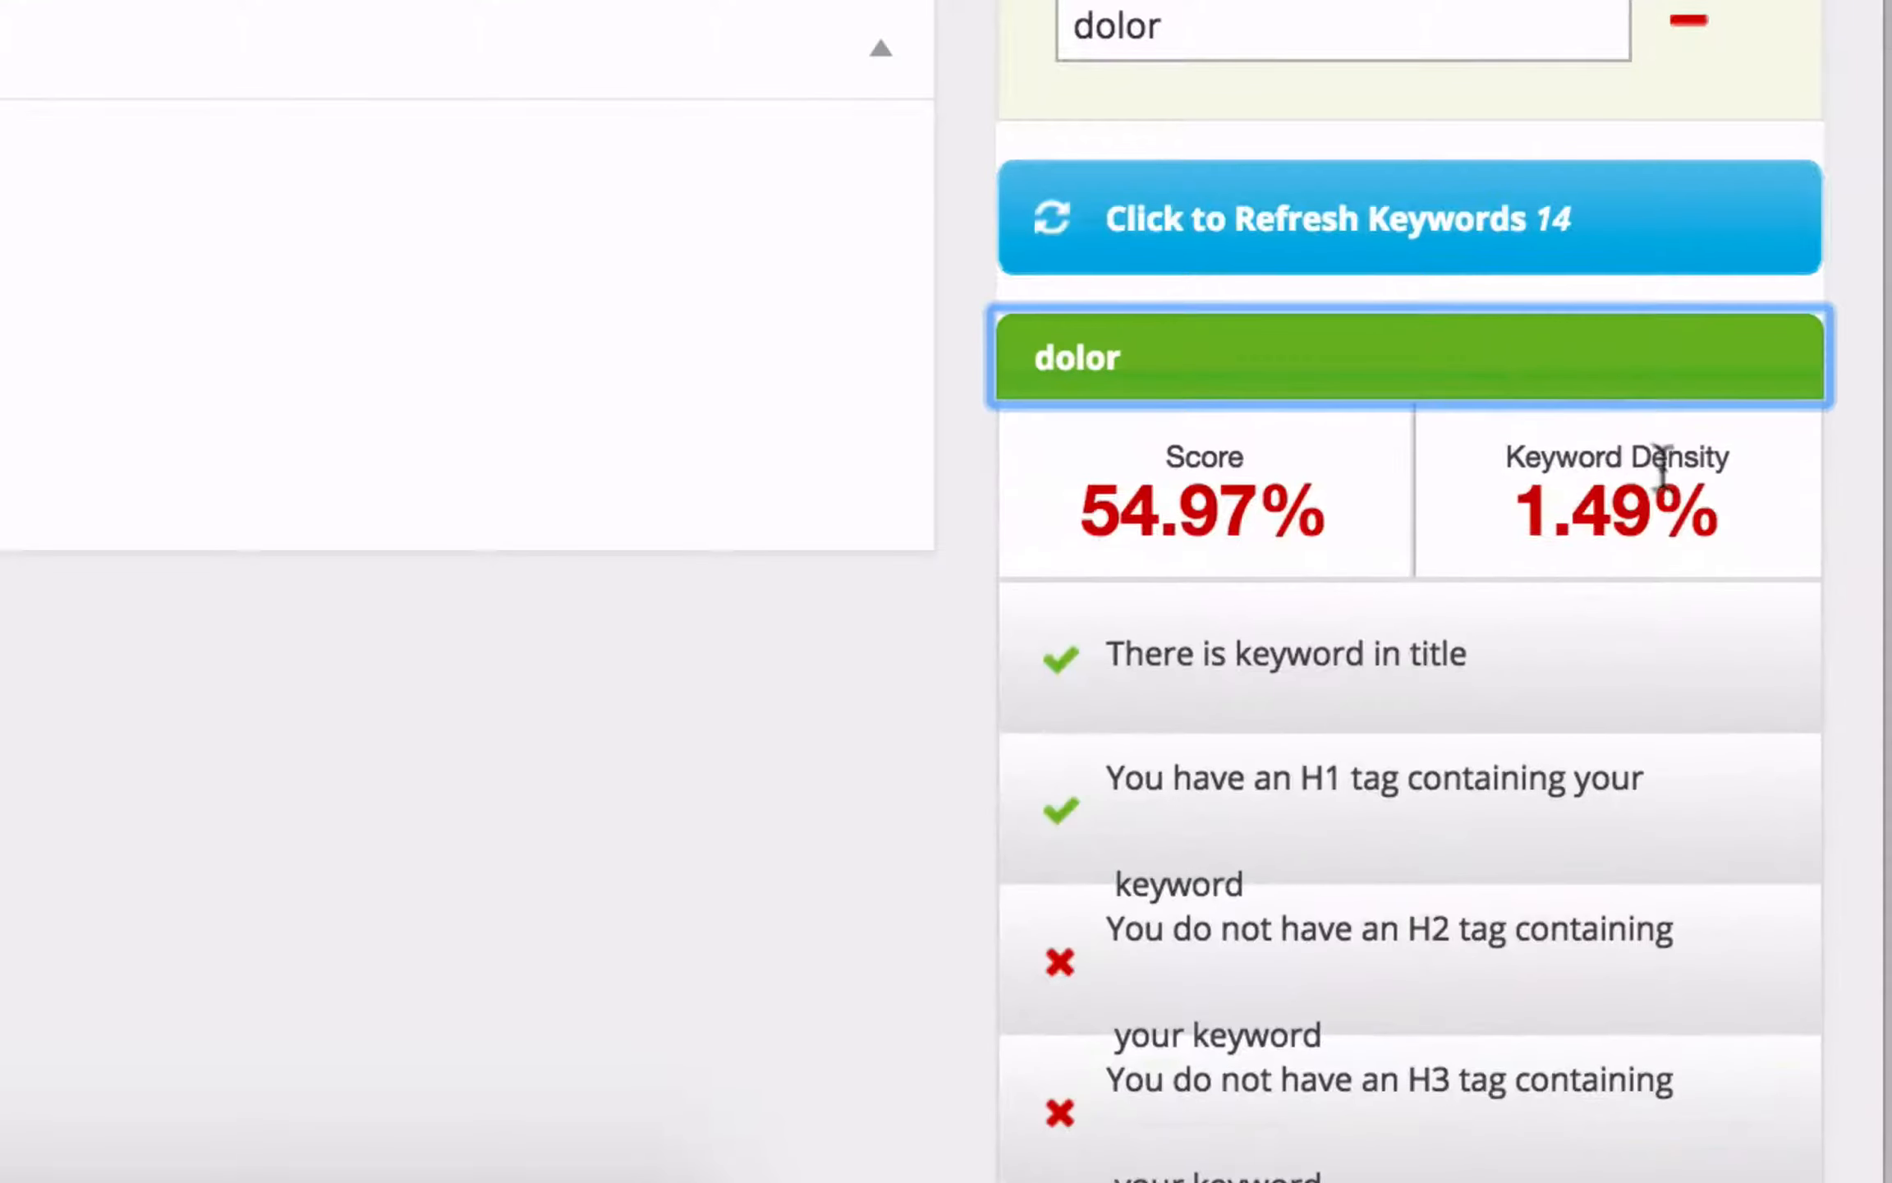
drag(1503, 460, 1731, 464)
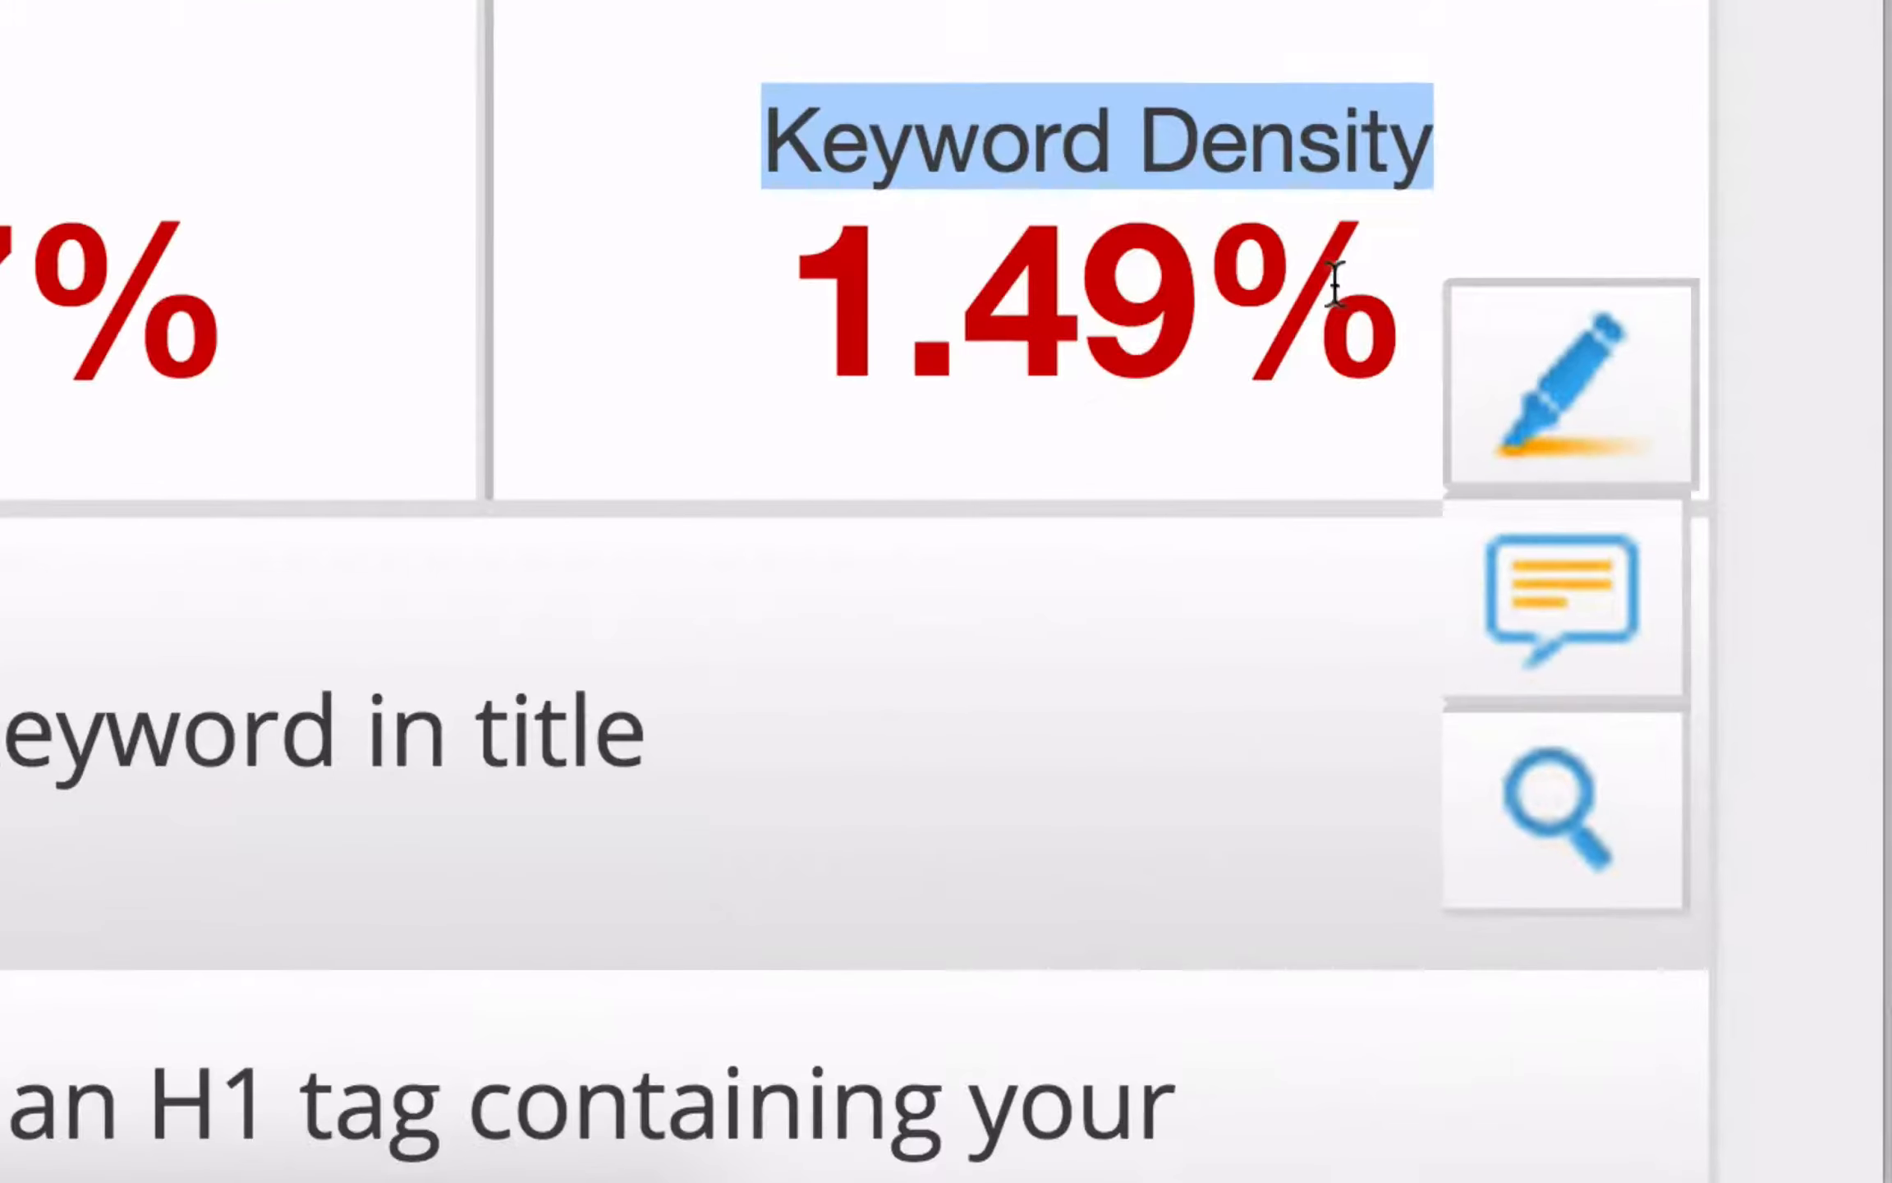
click(1780, 464)
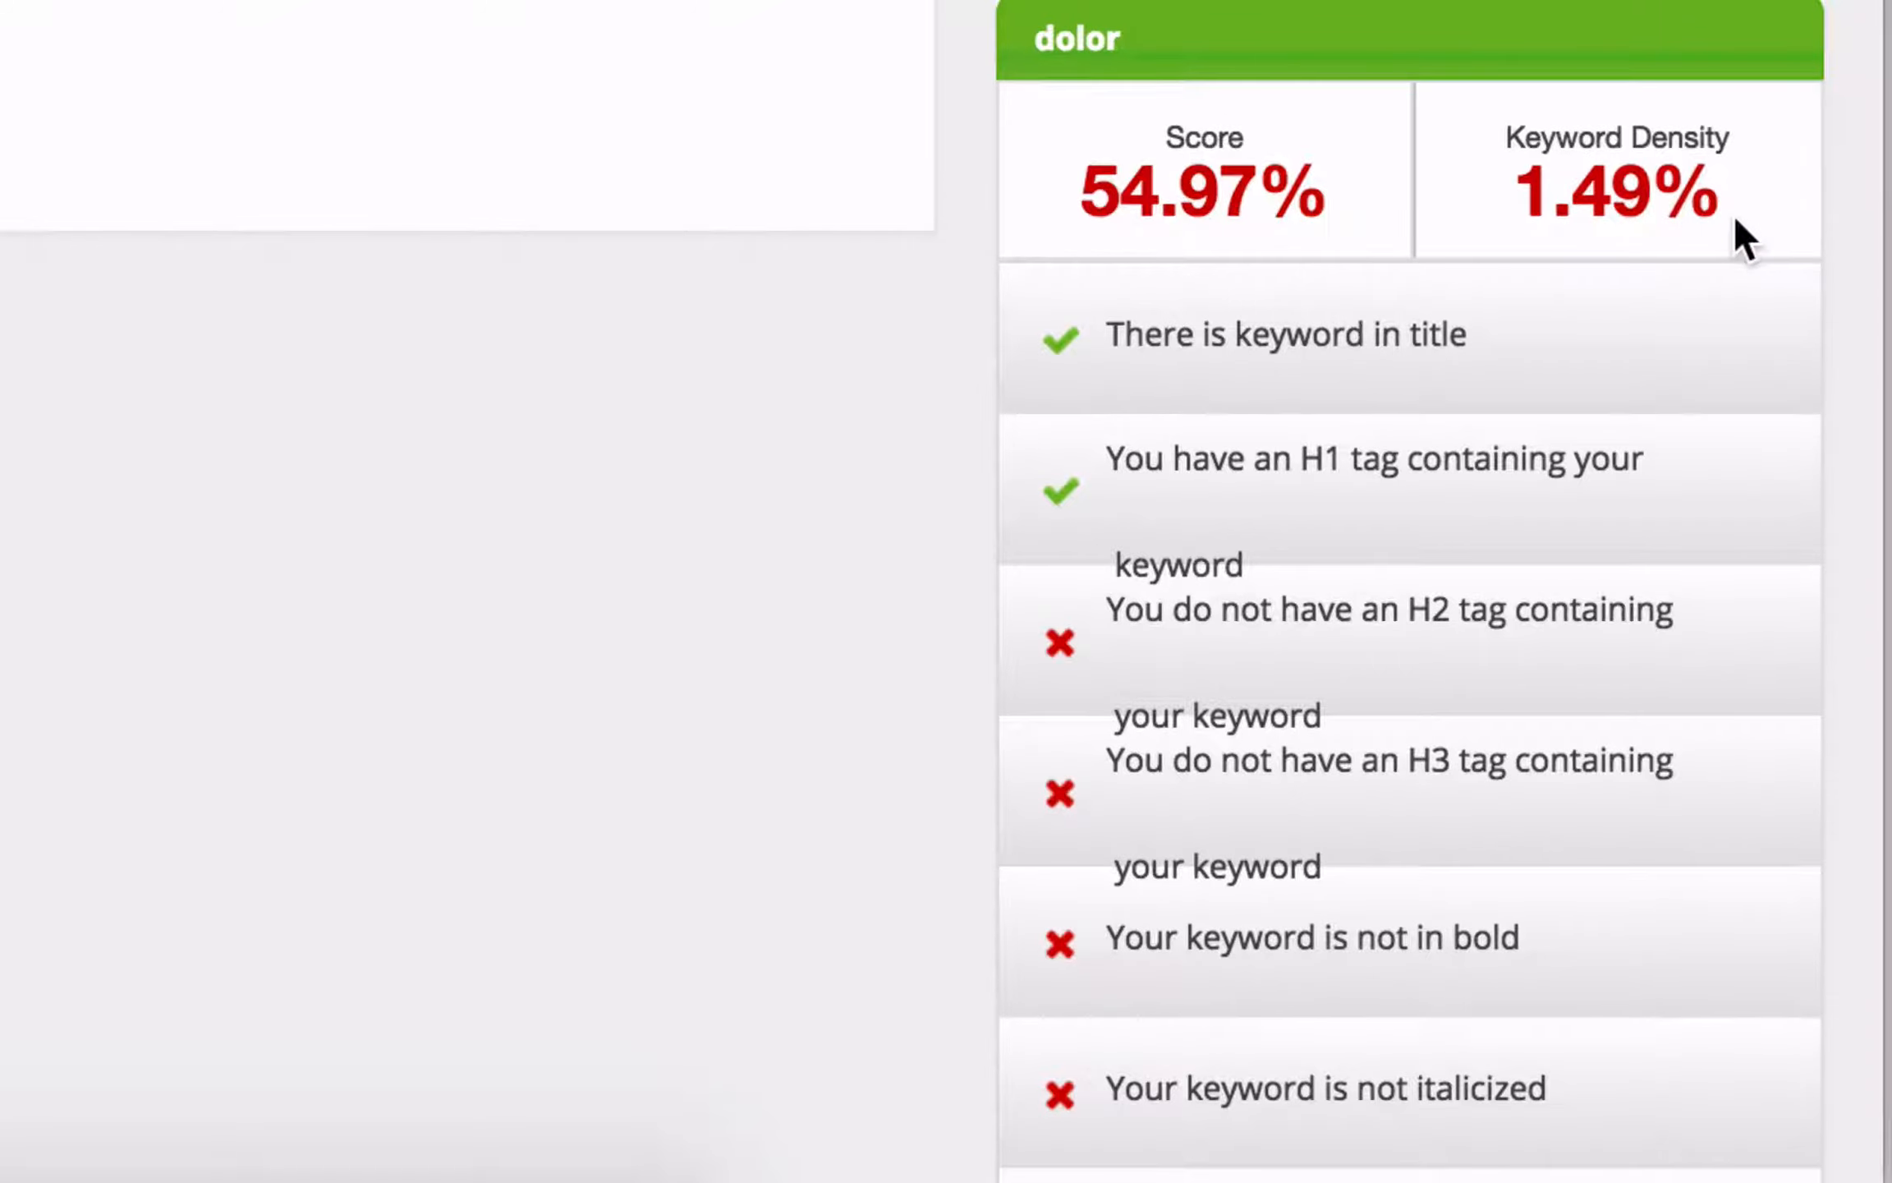
scroll(1733, 236, up, 1)
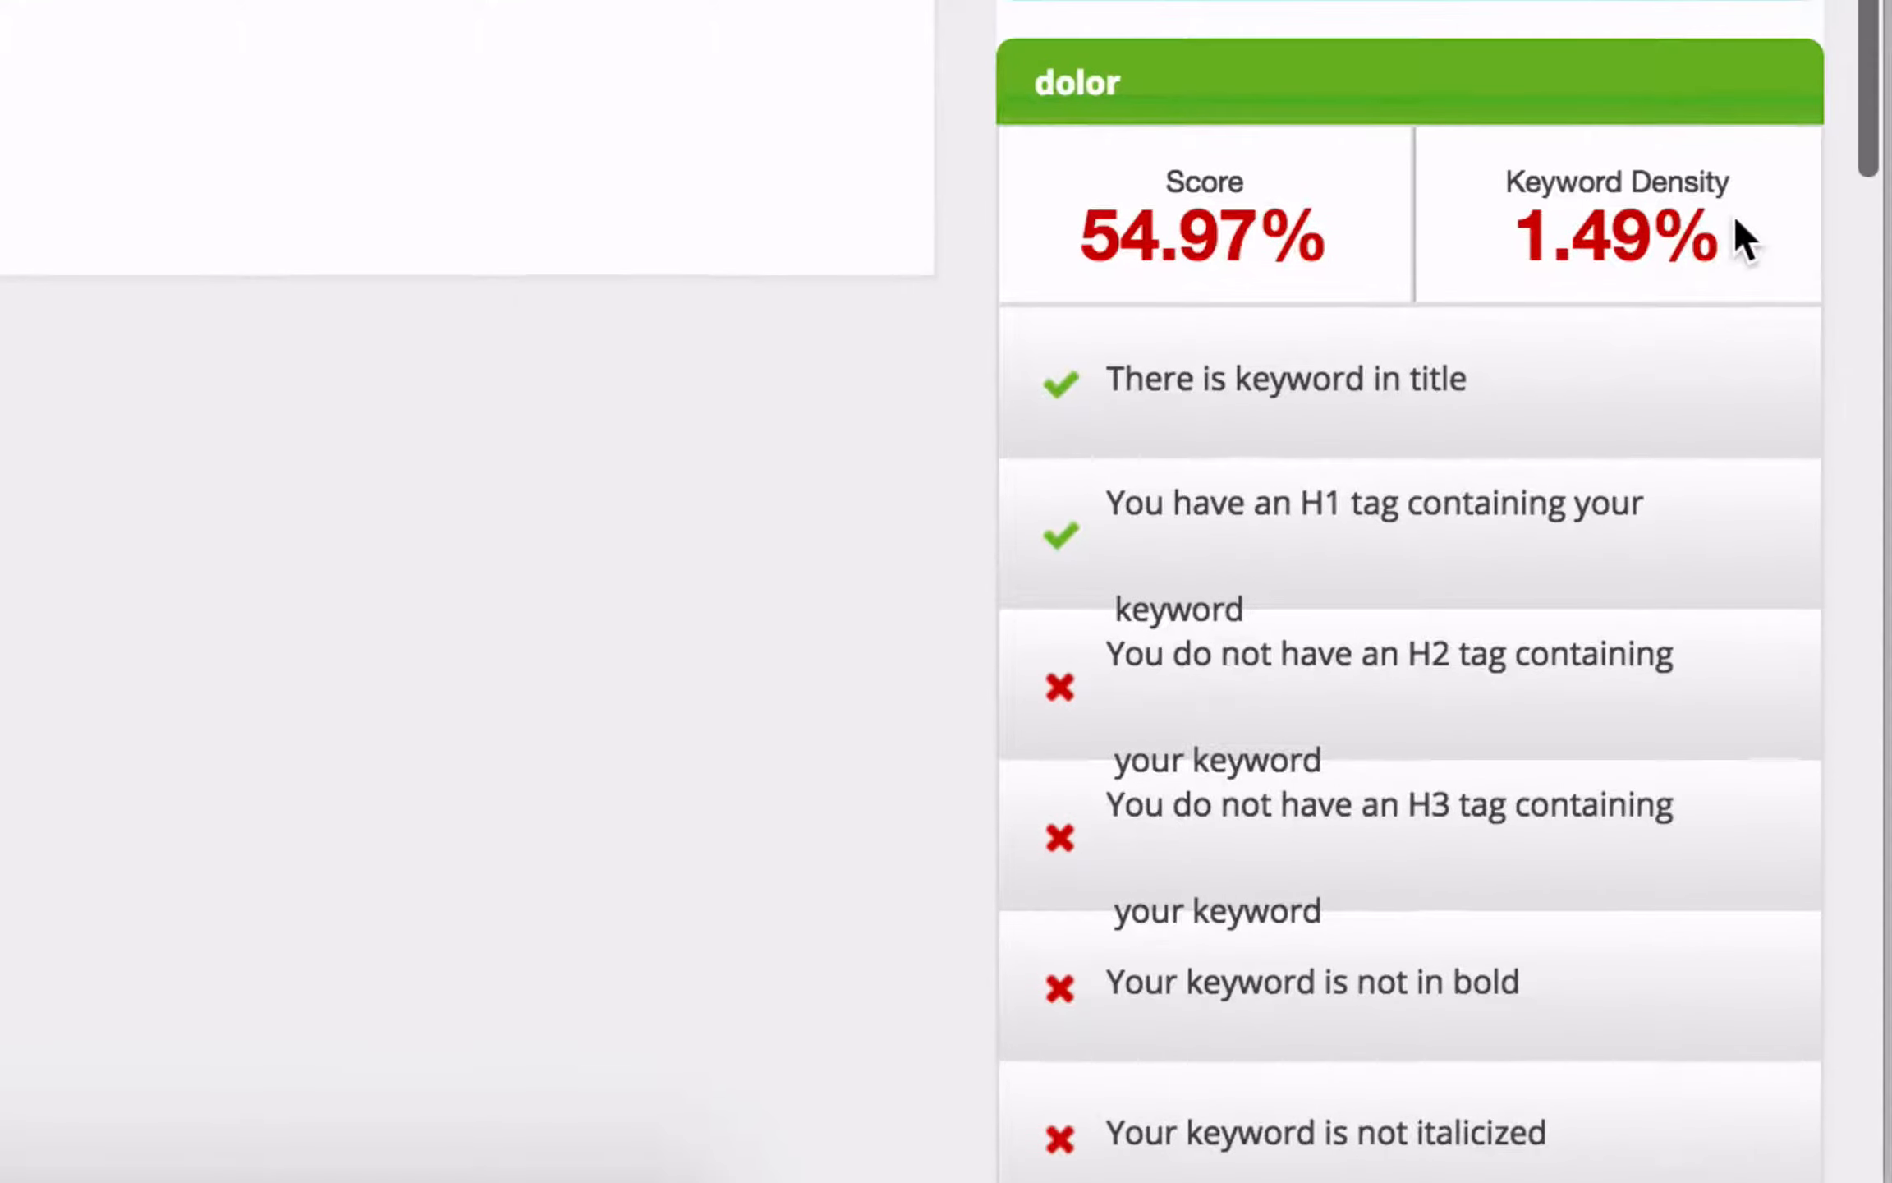
Collapse the dolor report, and briefly open and close the dolor, ipsum and lorem reports in turn
click(1638, 119)
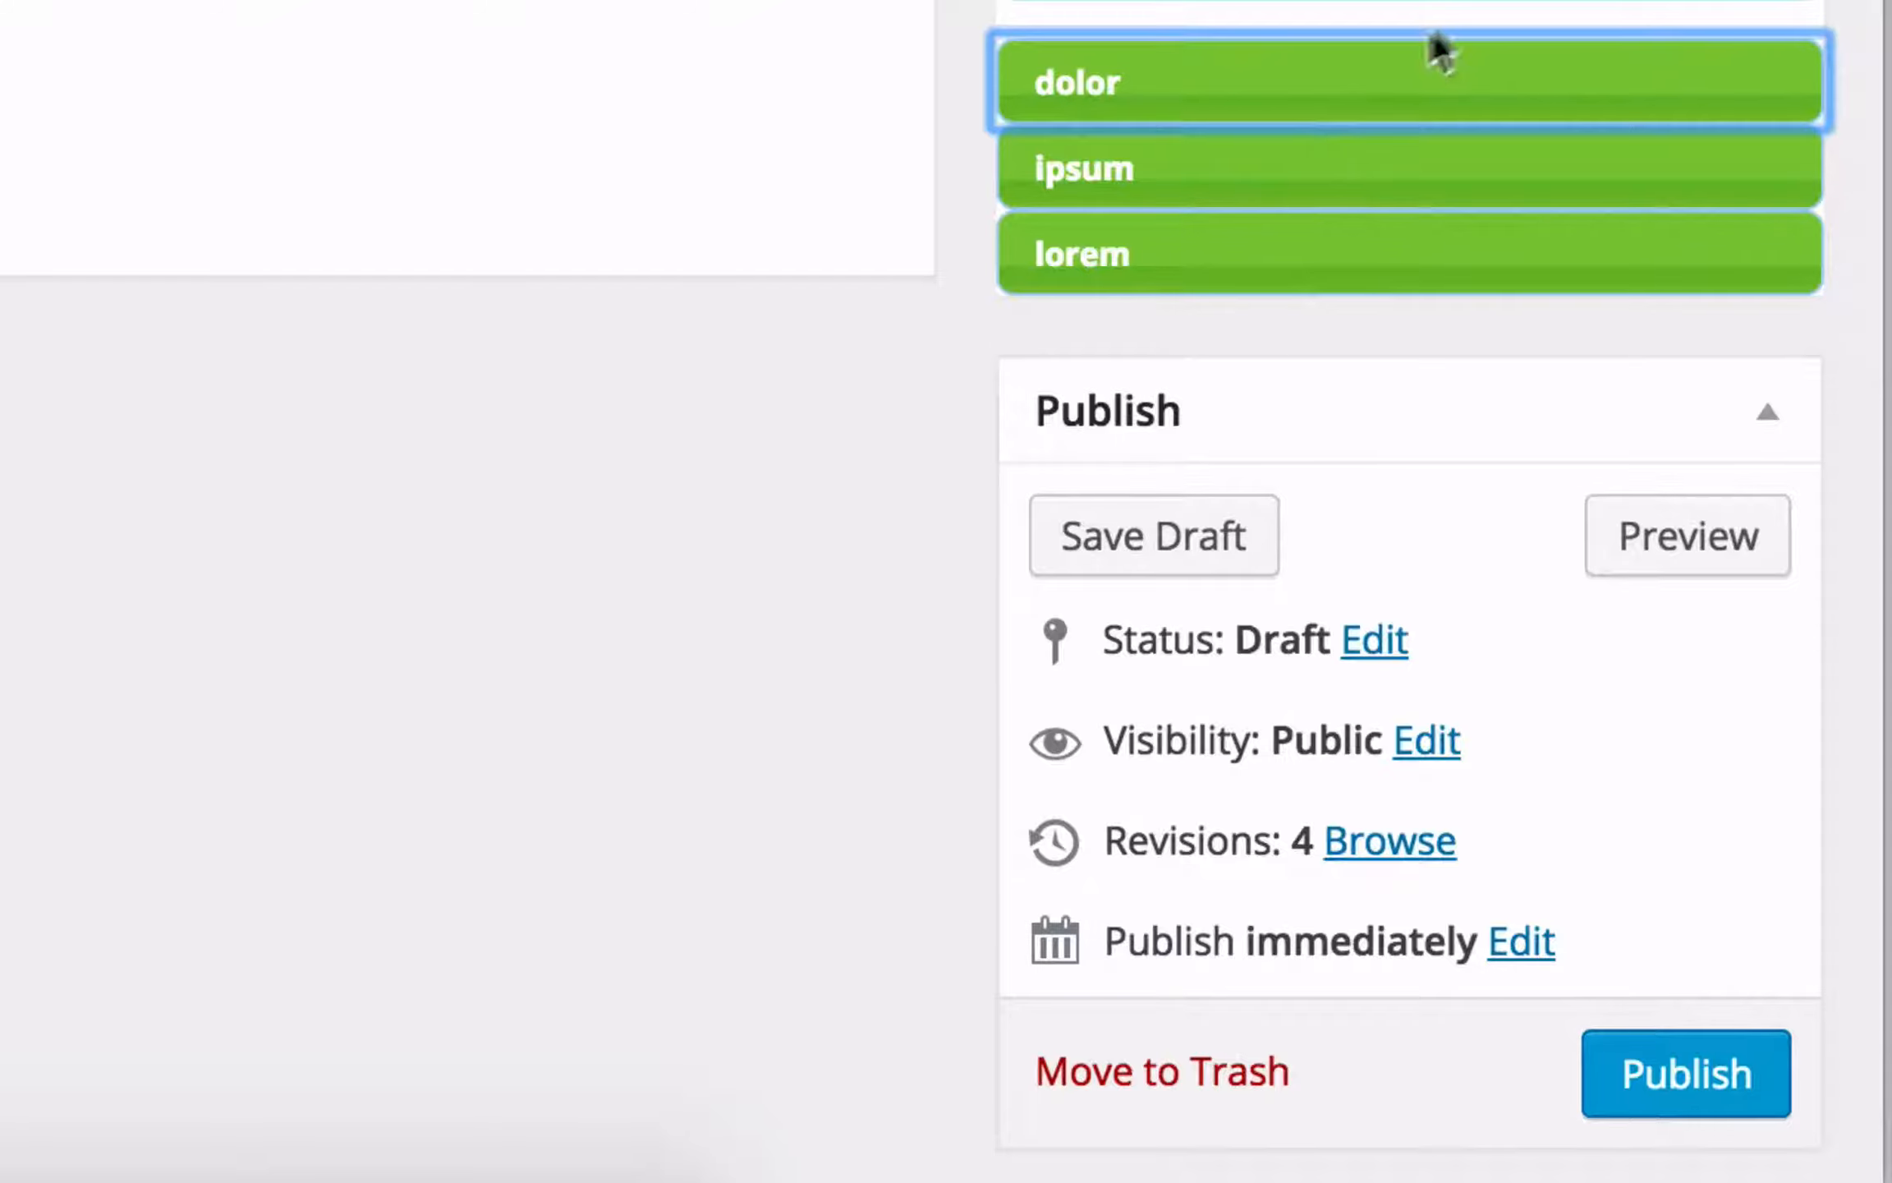
click(1457, 22)
click(1499, 93)
click(1499, 93)
click(1626, 184)
click(1630, 194)
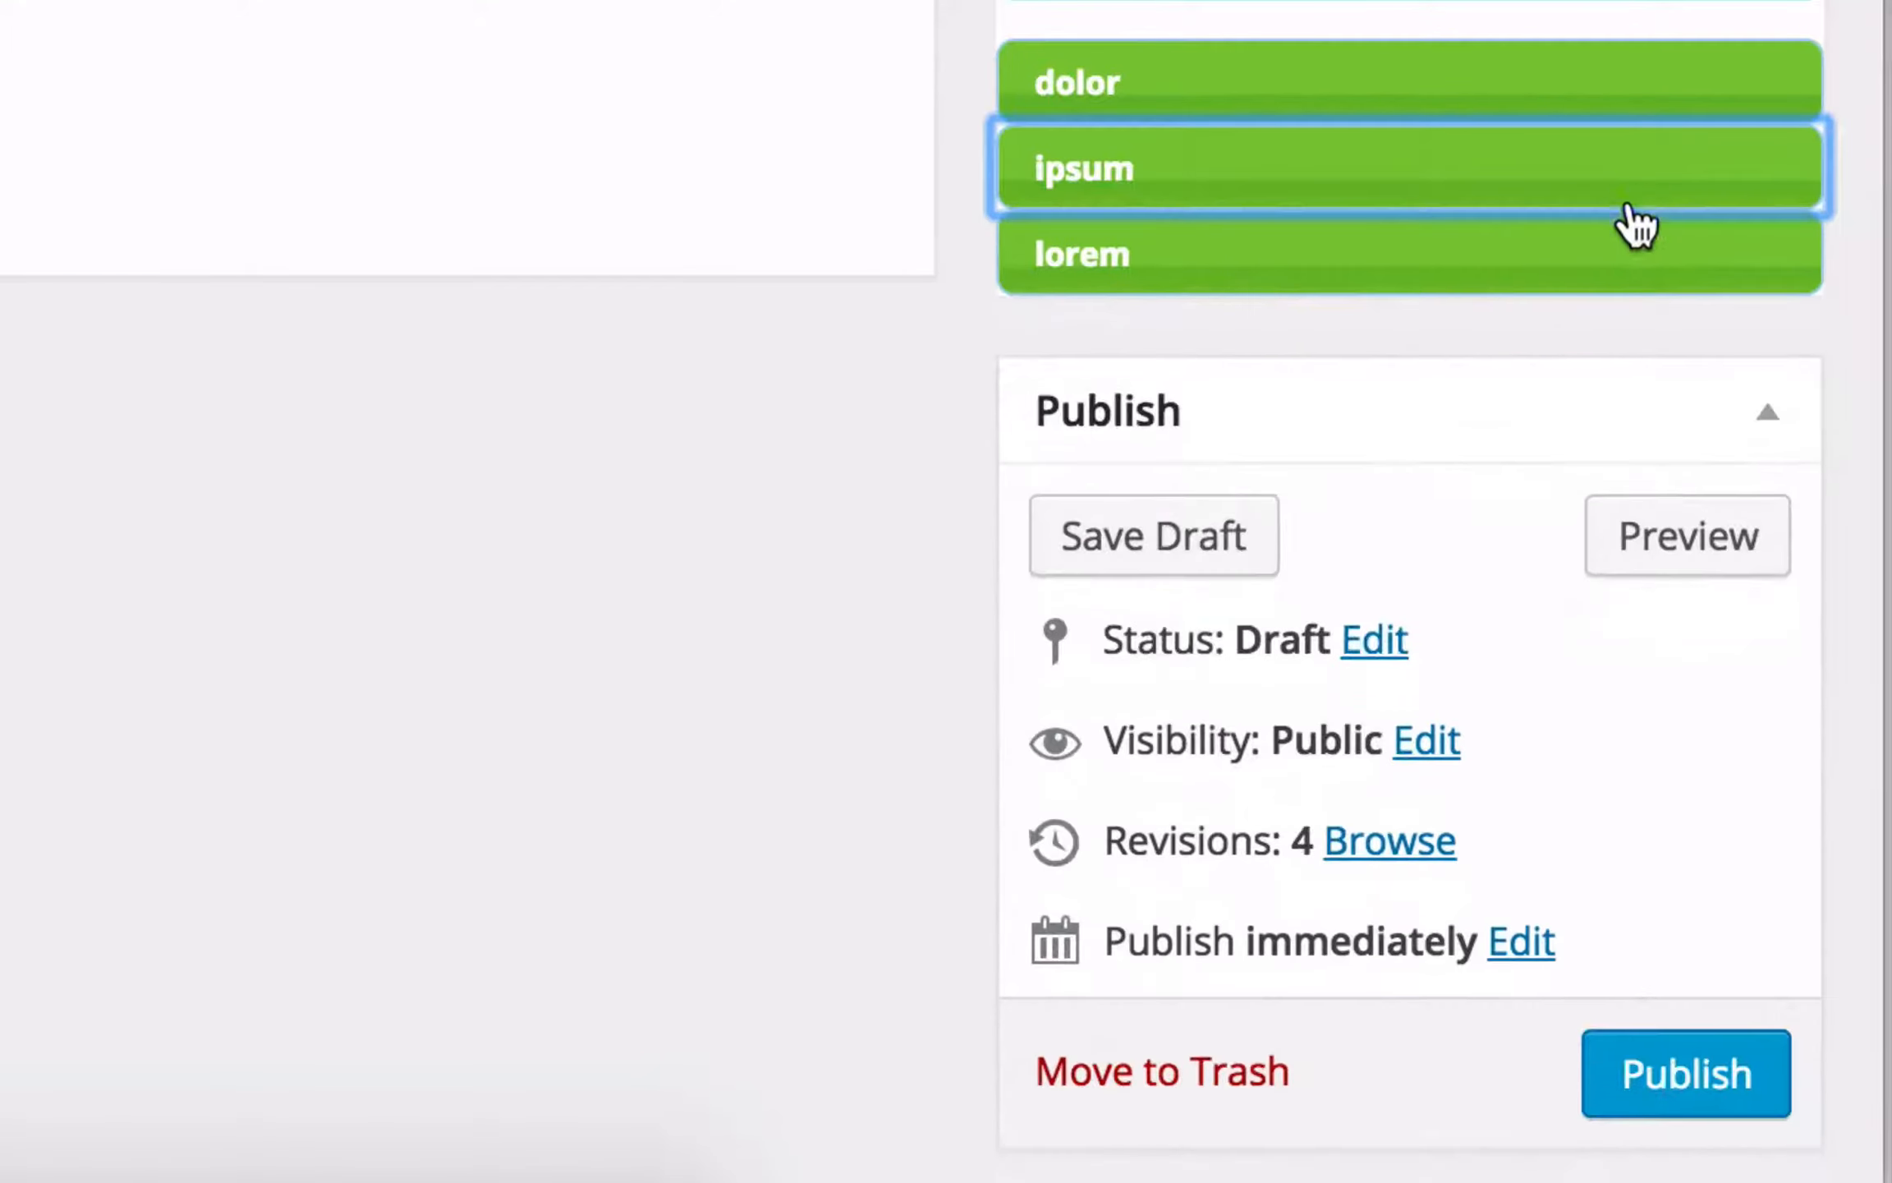
click(1638, 263)
click(1627, 269)
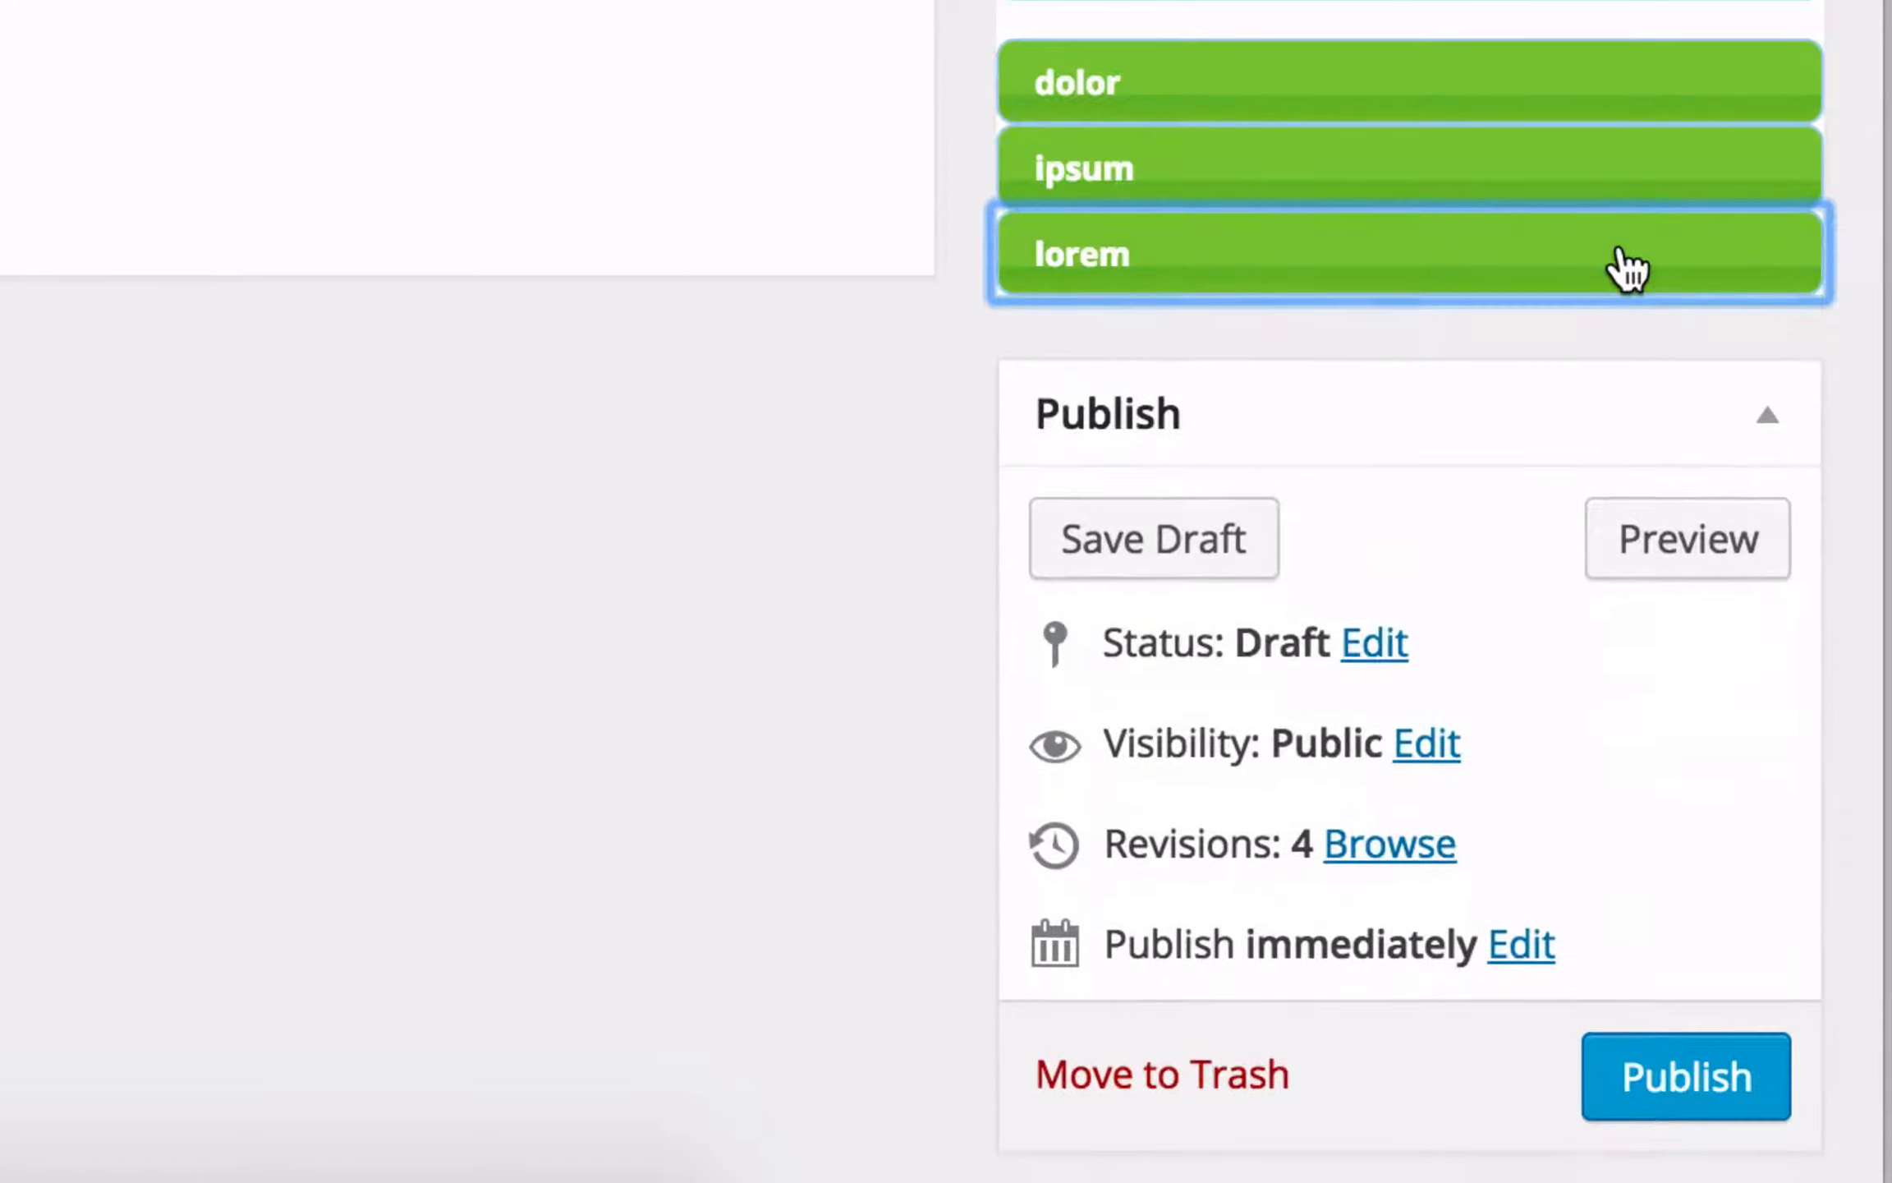
Reopen the dolor keyword report and review the post's general SEO checks
click(1680, 61)
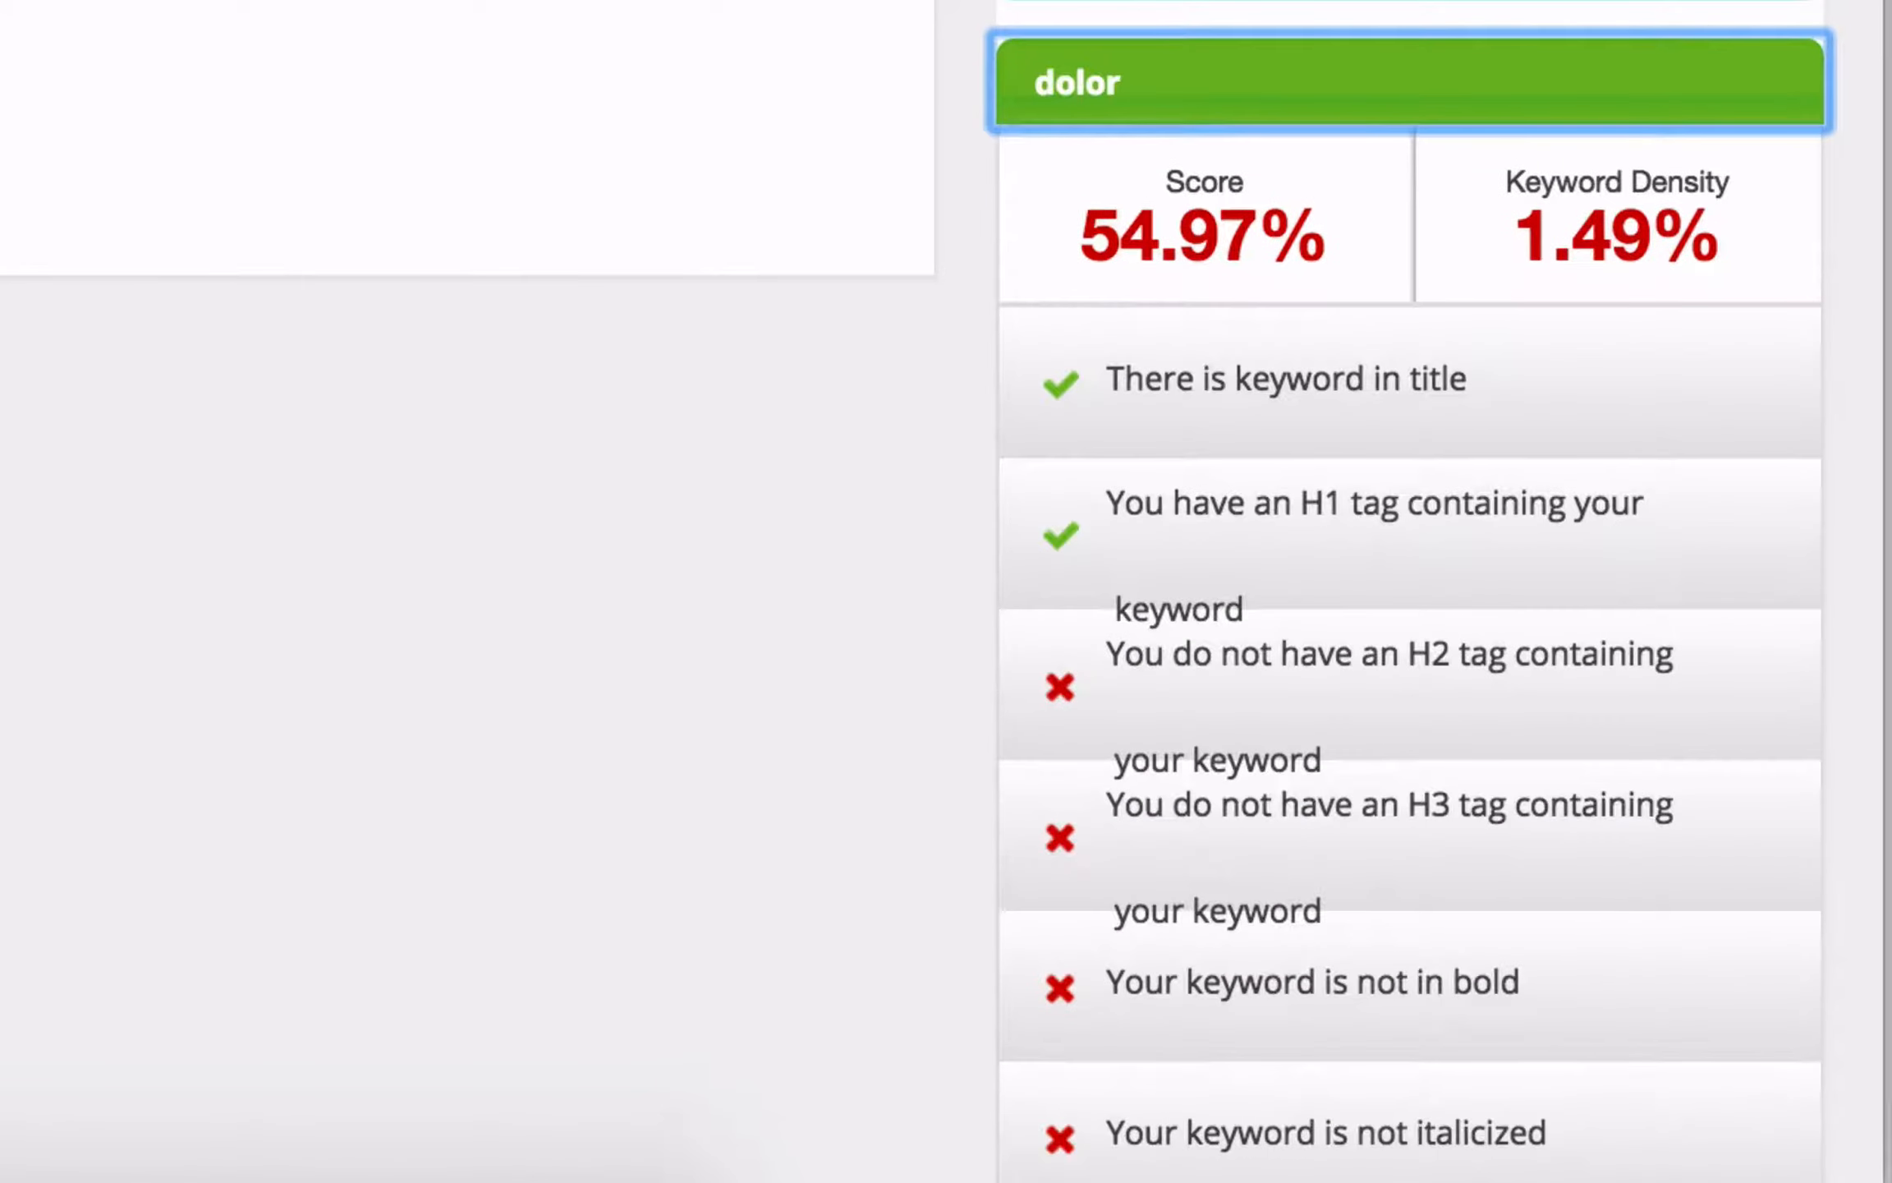
scroll(1396, 591, up, 15)
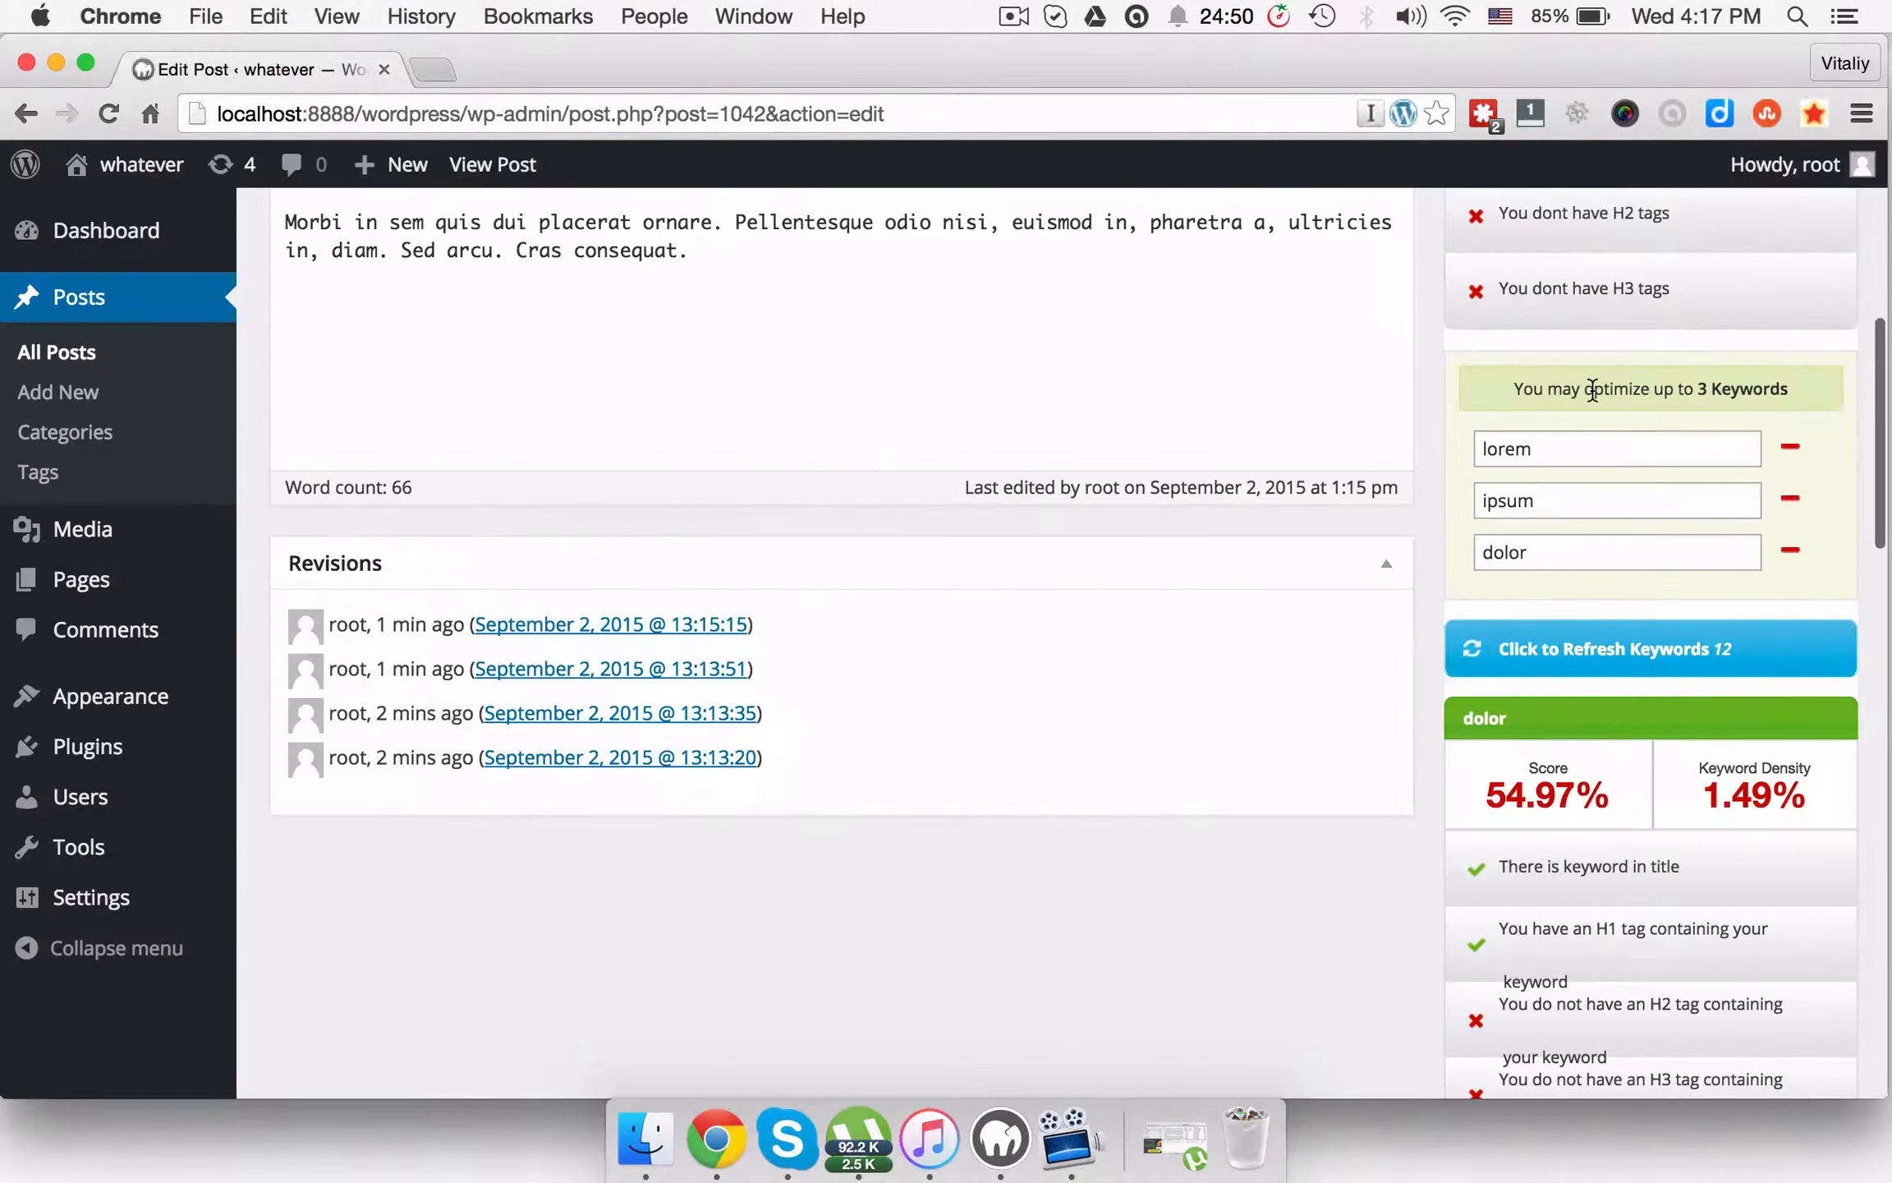
scroll(1589, 388, up, 7)
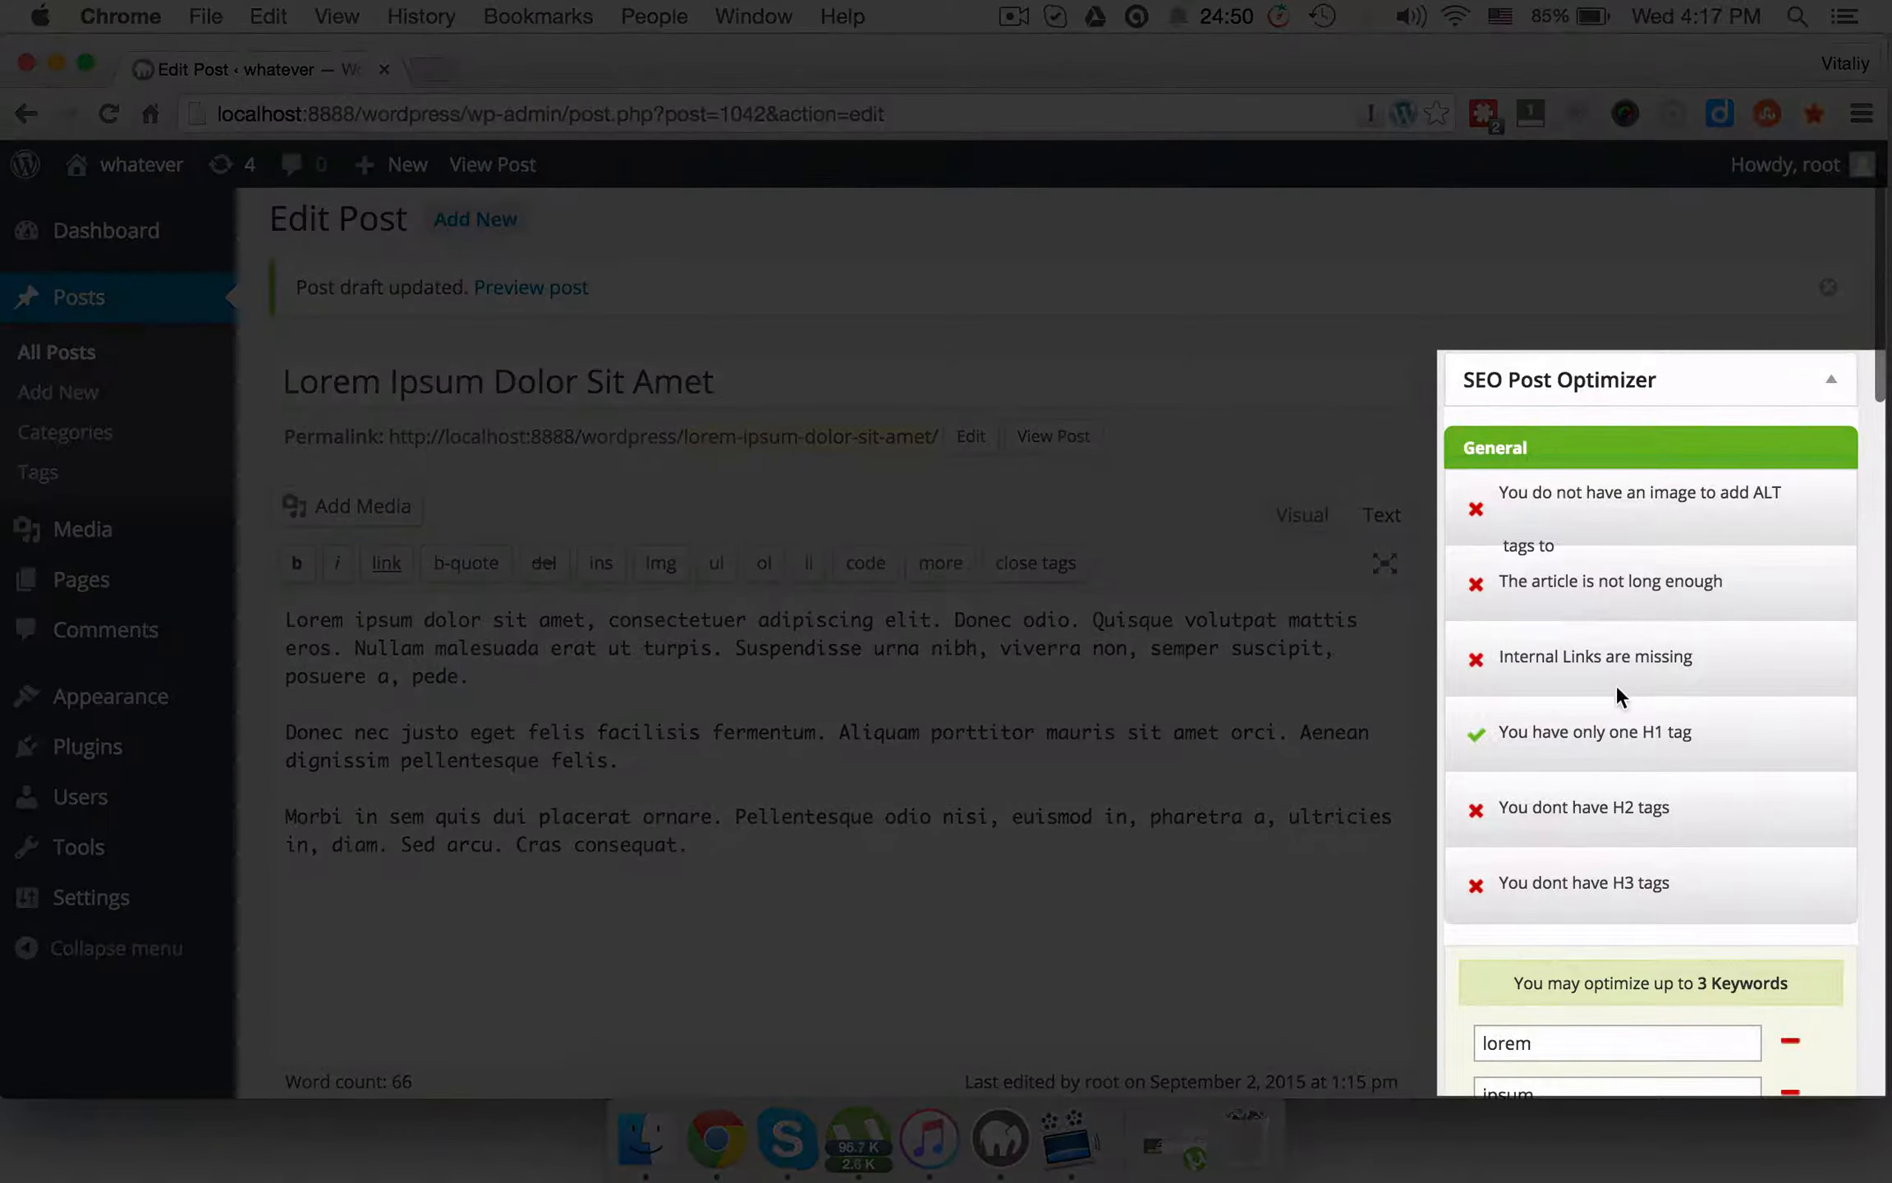
Examine the ipsum and lorem keyword reports one after the other, collapsing each report when done
scroll(1616, 690, down, 15)
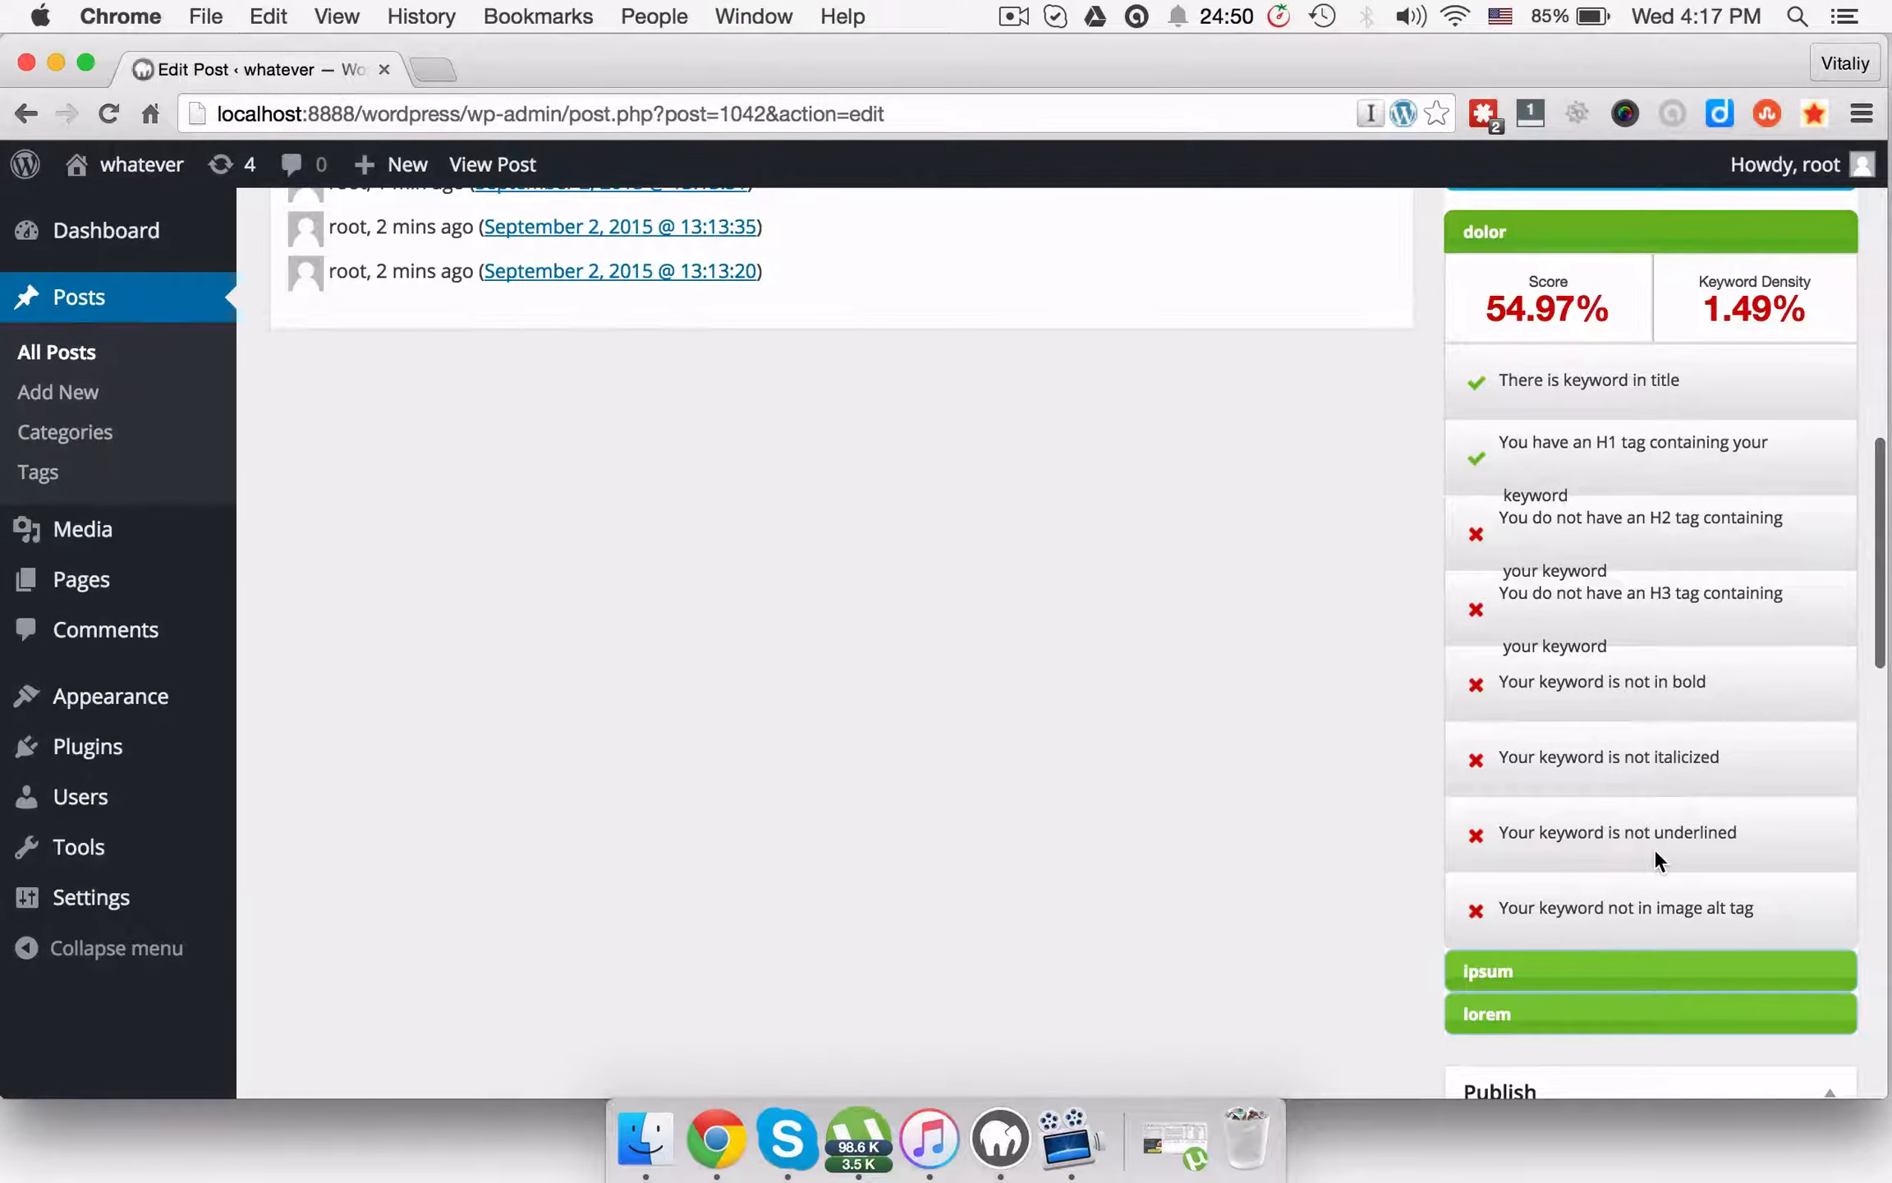
scroll(1746, 713, down, 5)
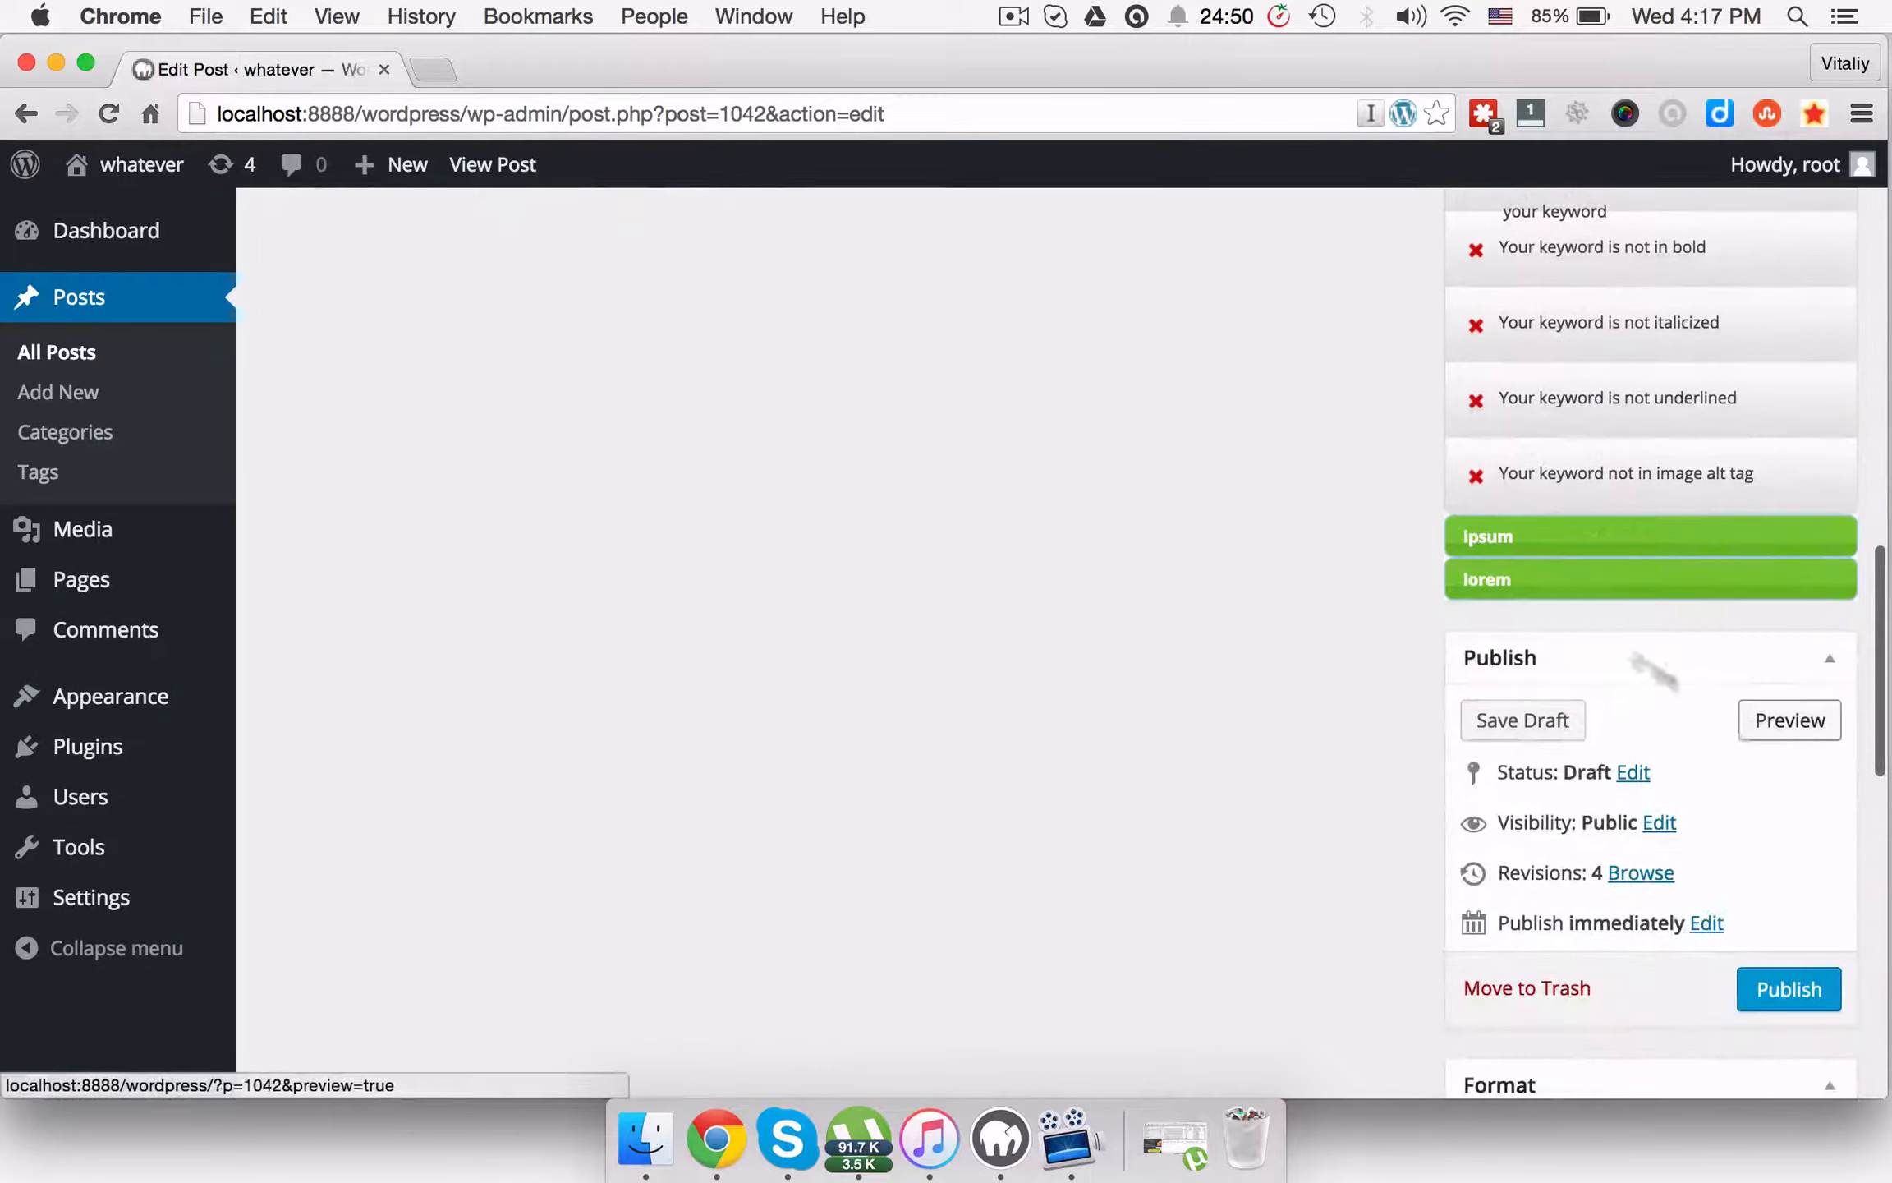
click(1488, 538)
scroll(1519, 494, up, 6)
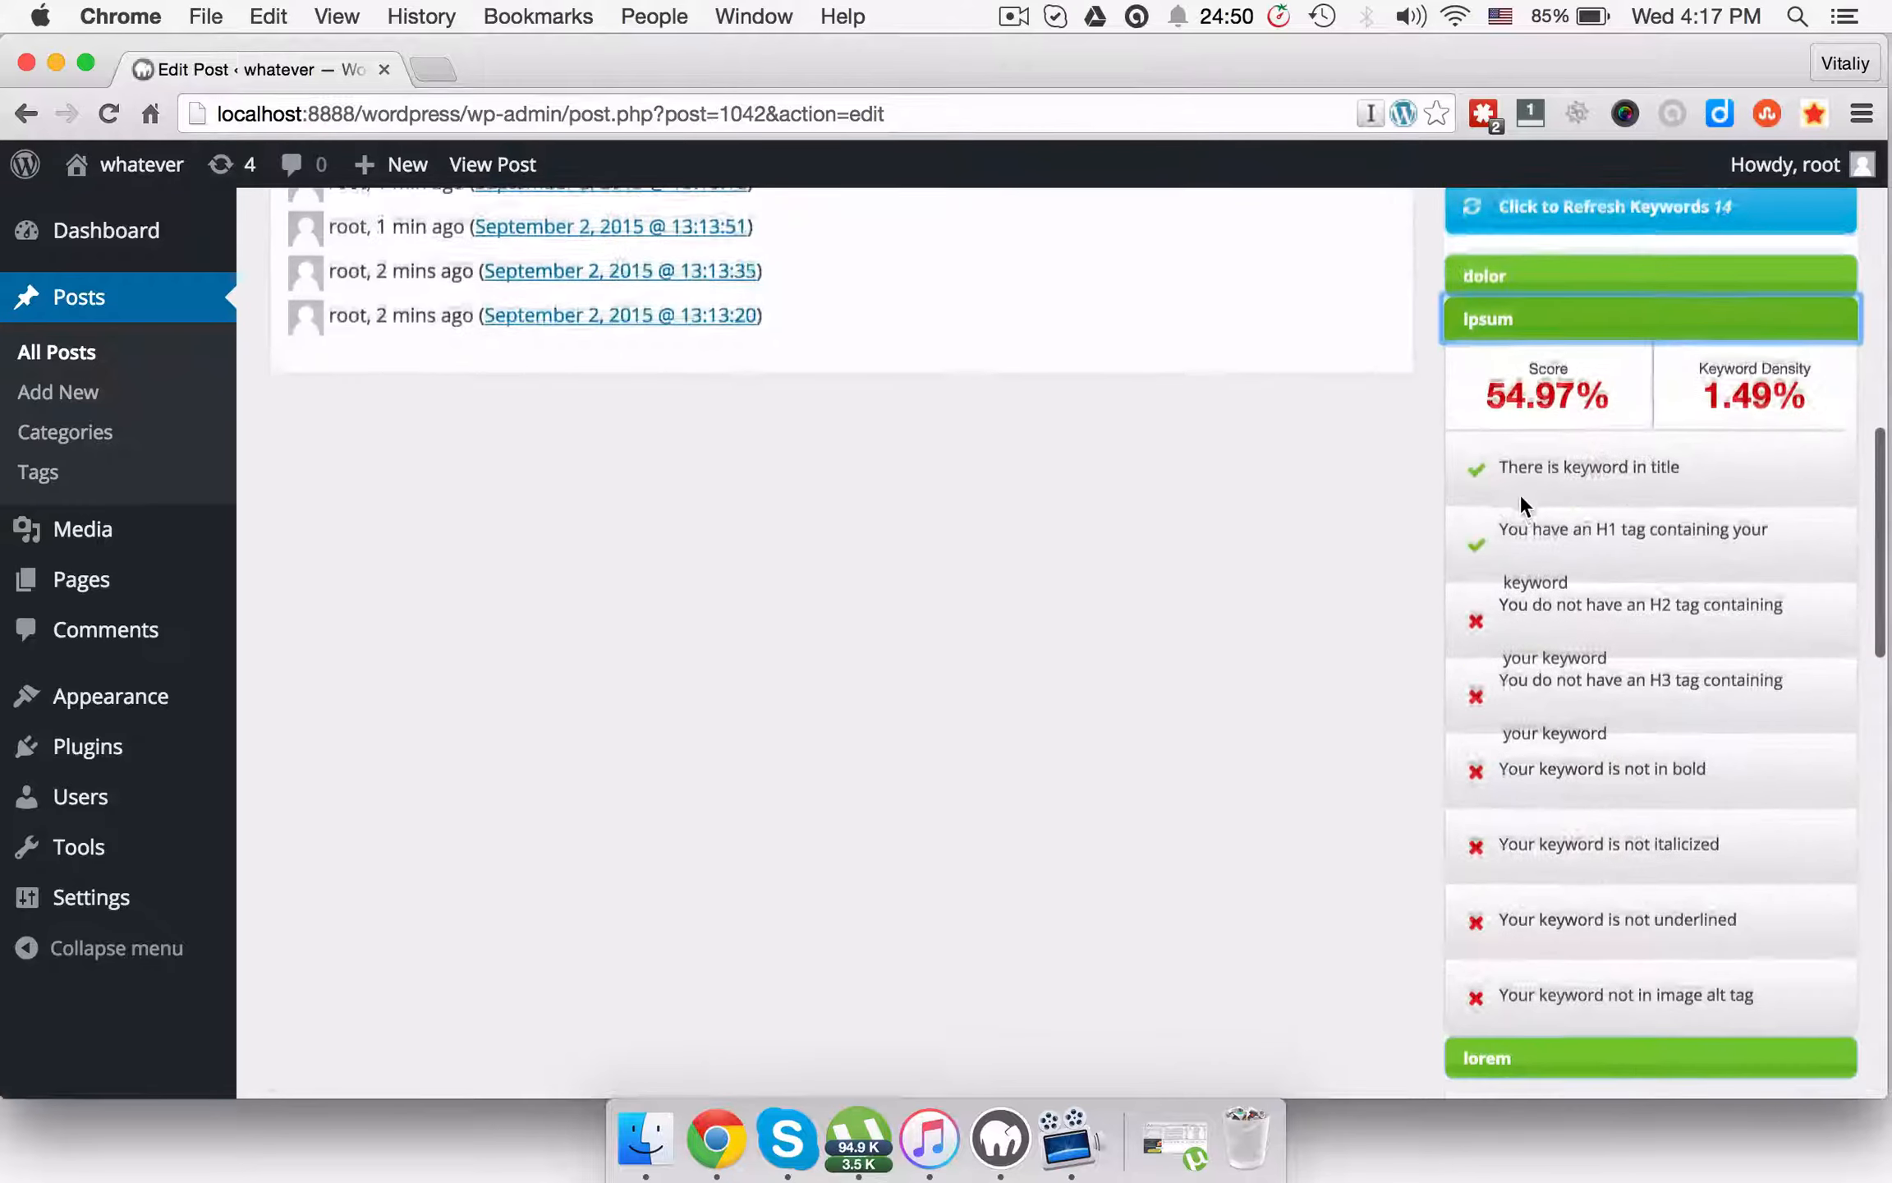
click(1508, 323)
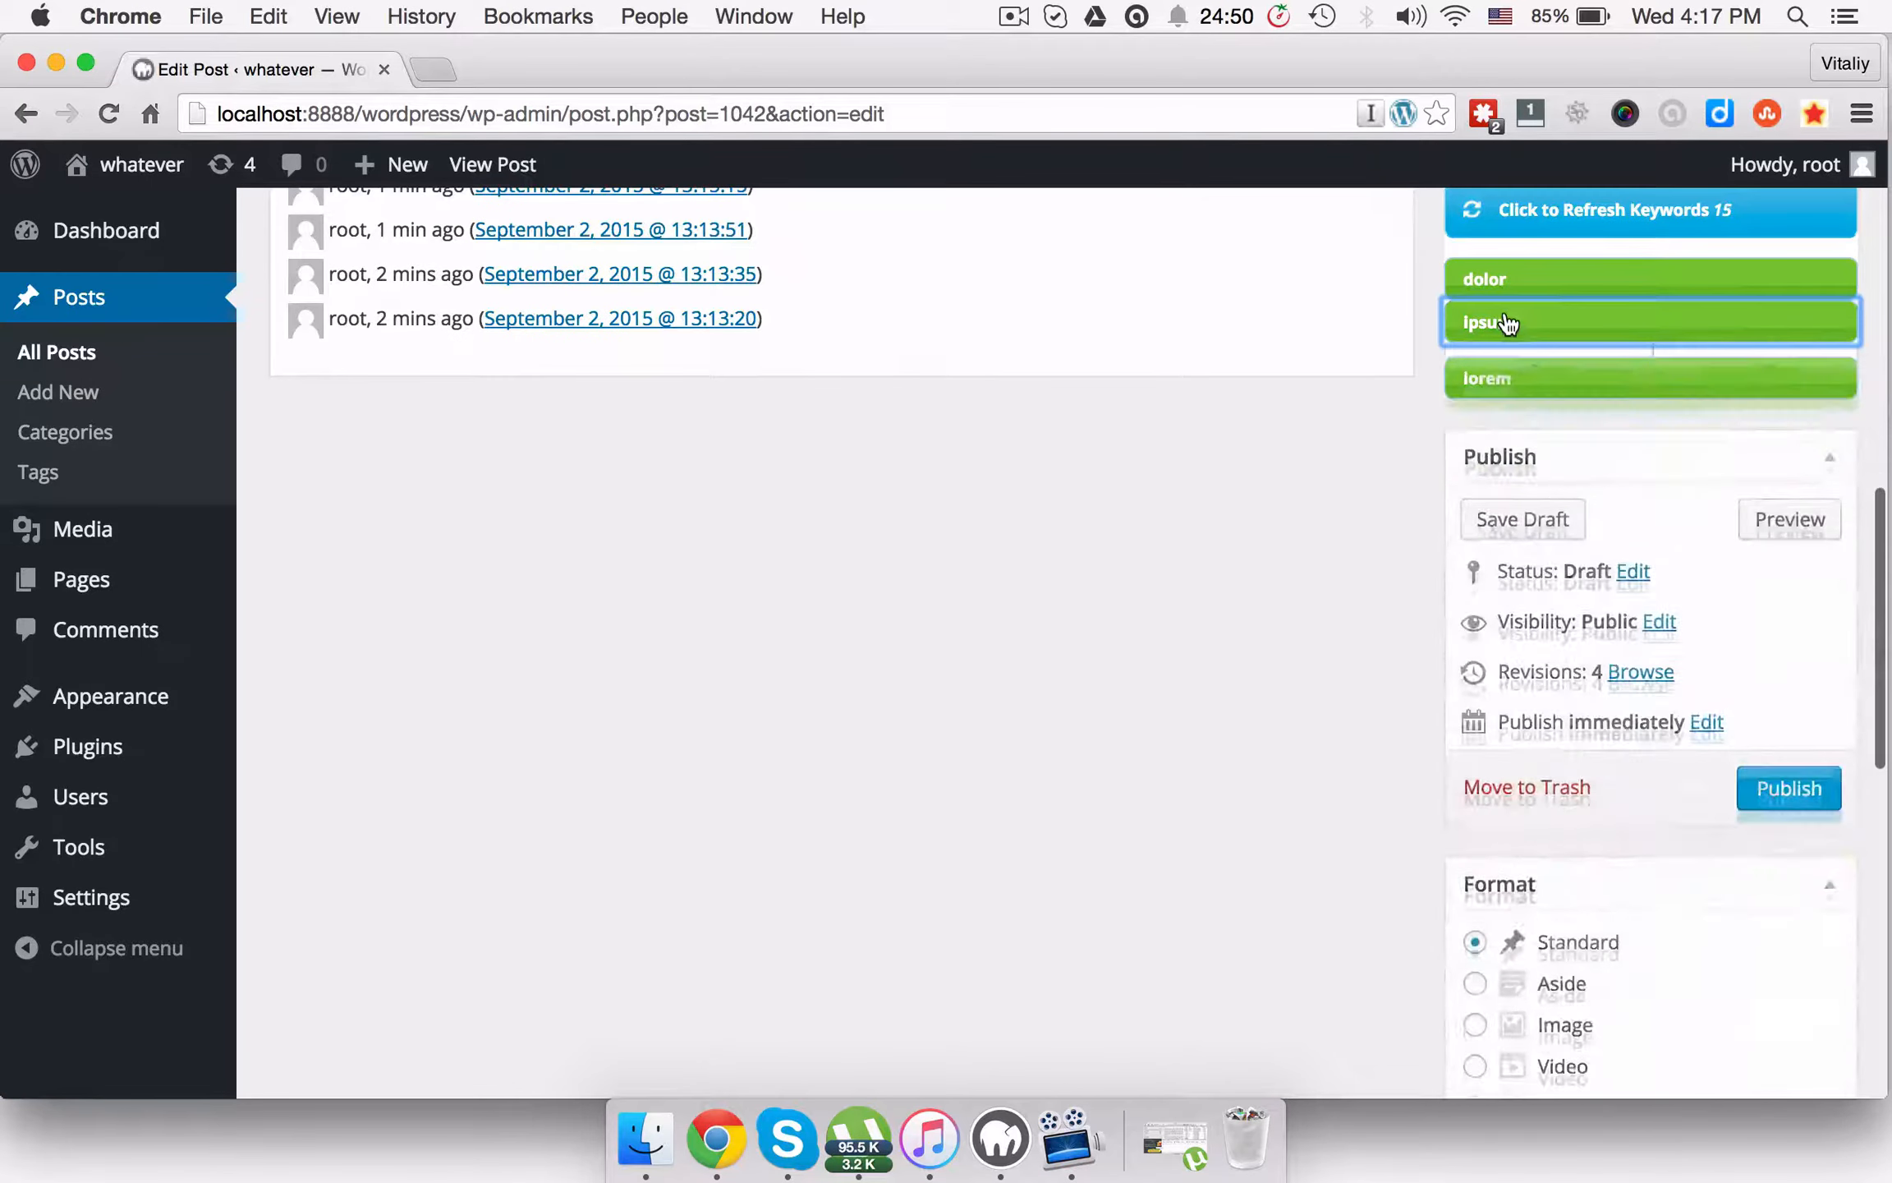
click(1503, 379)
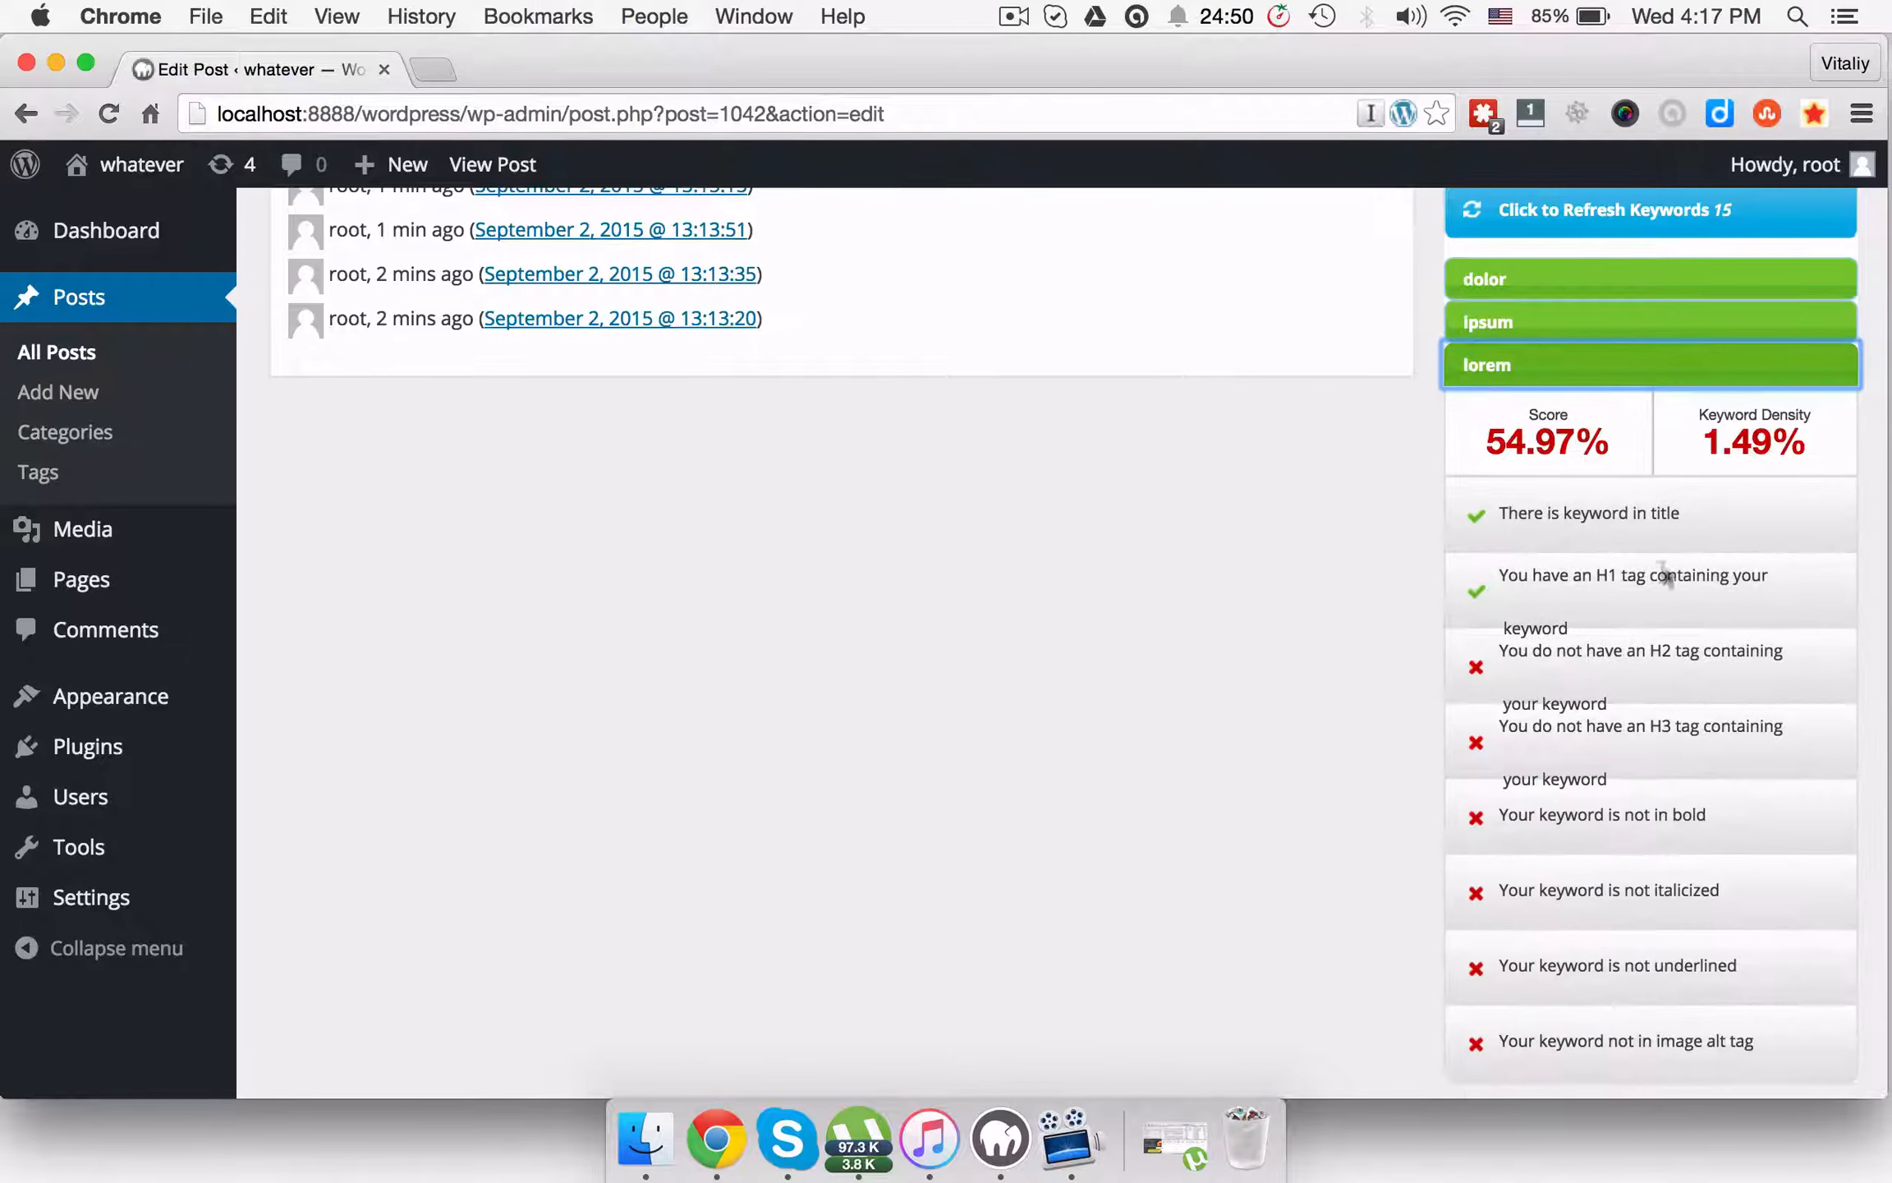
click(1507, 379)
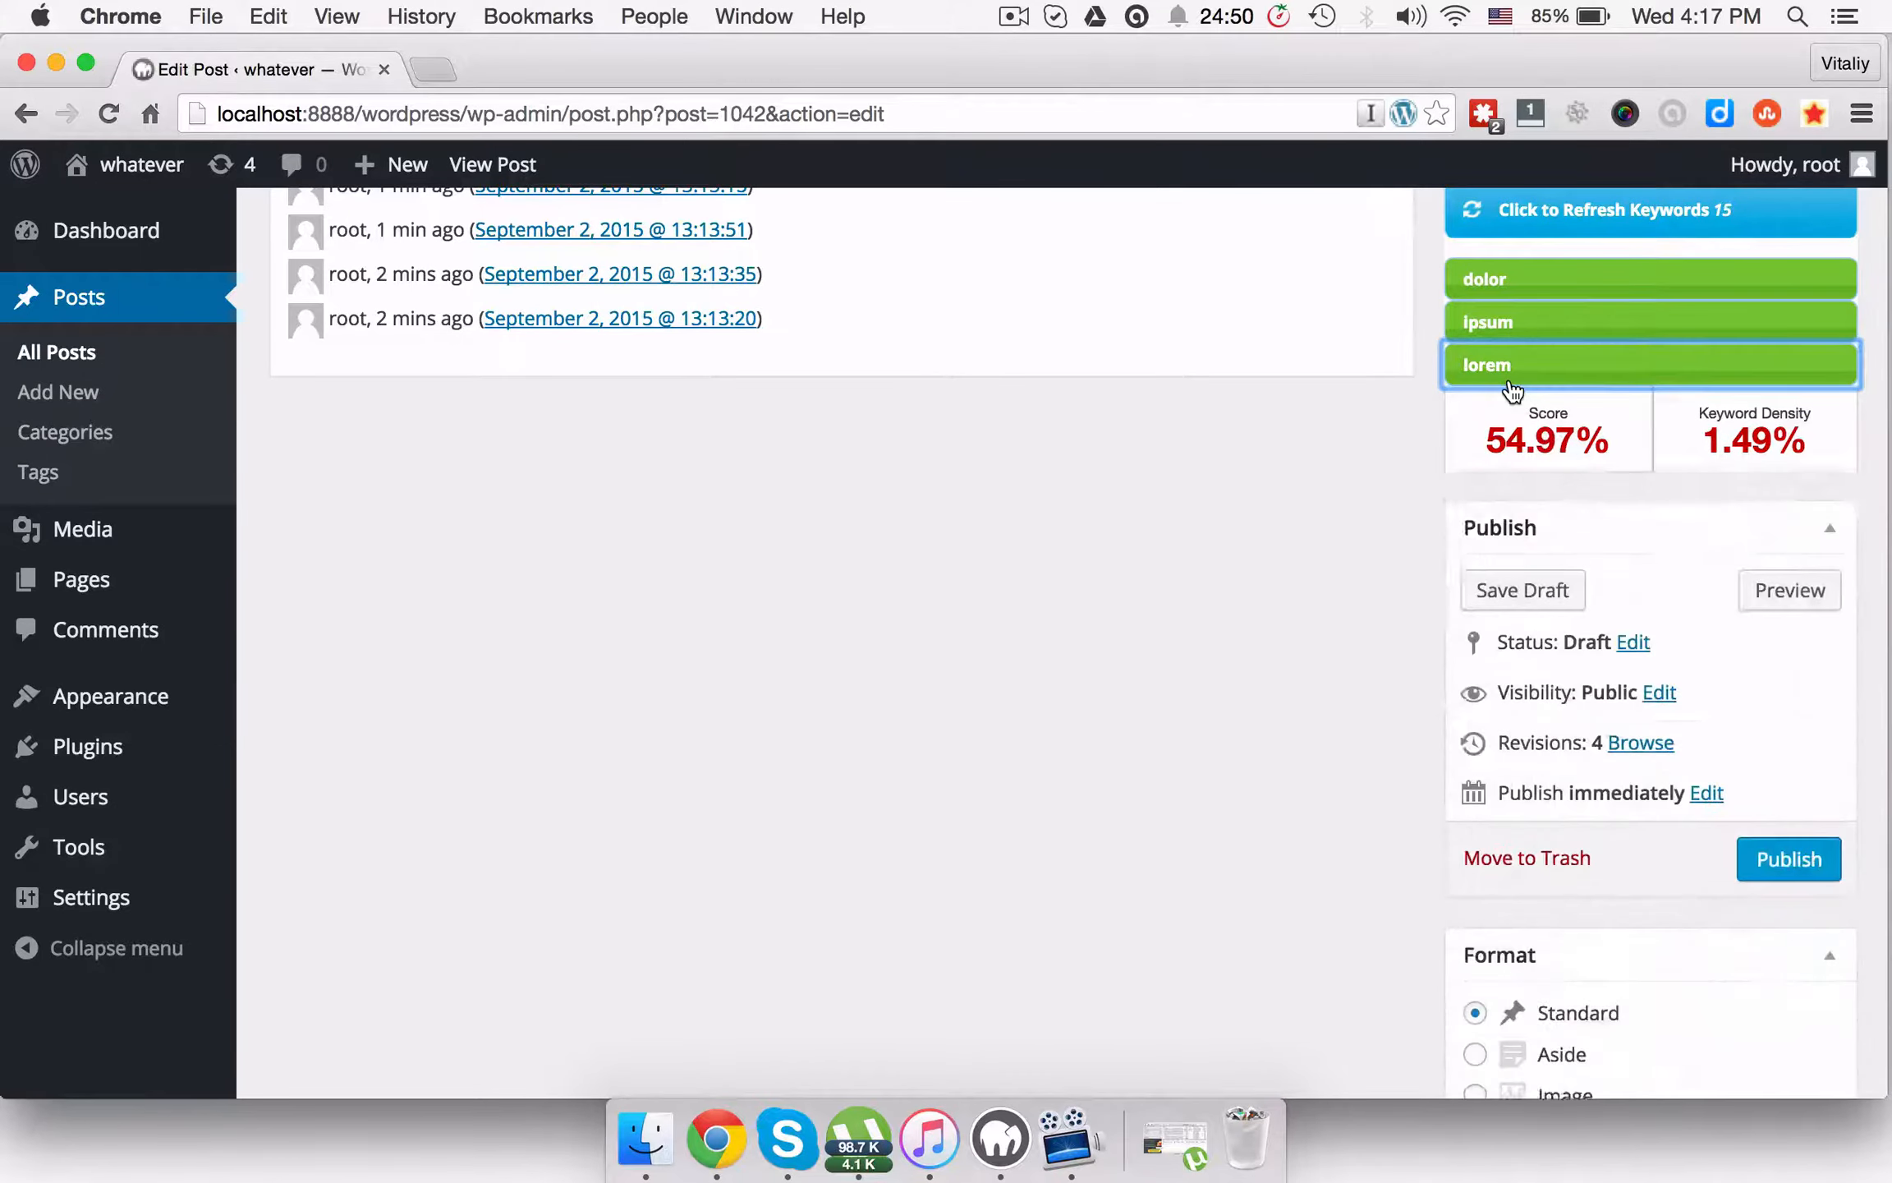
scroll(1600, 358, up, 8)
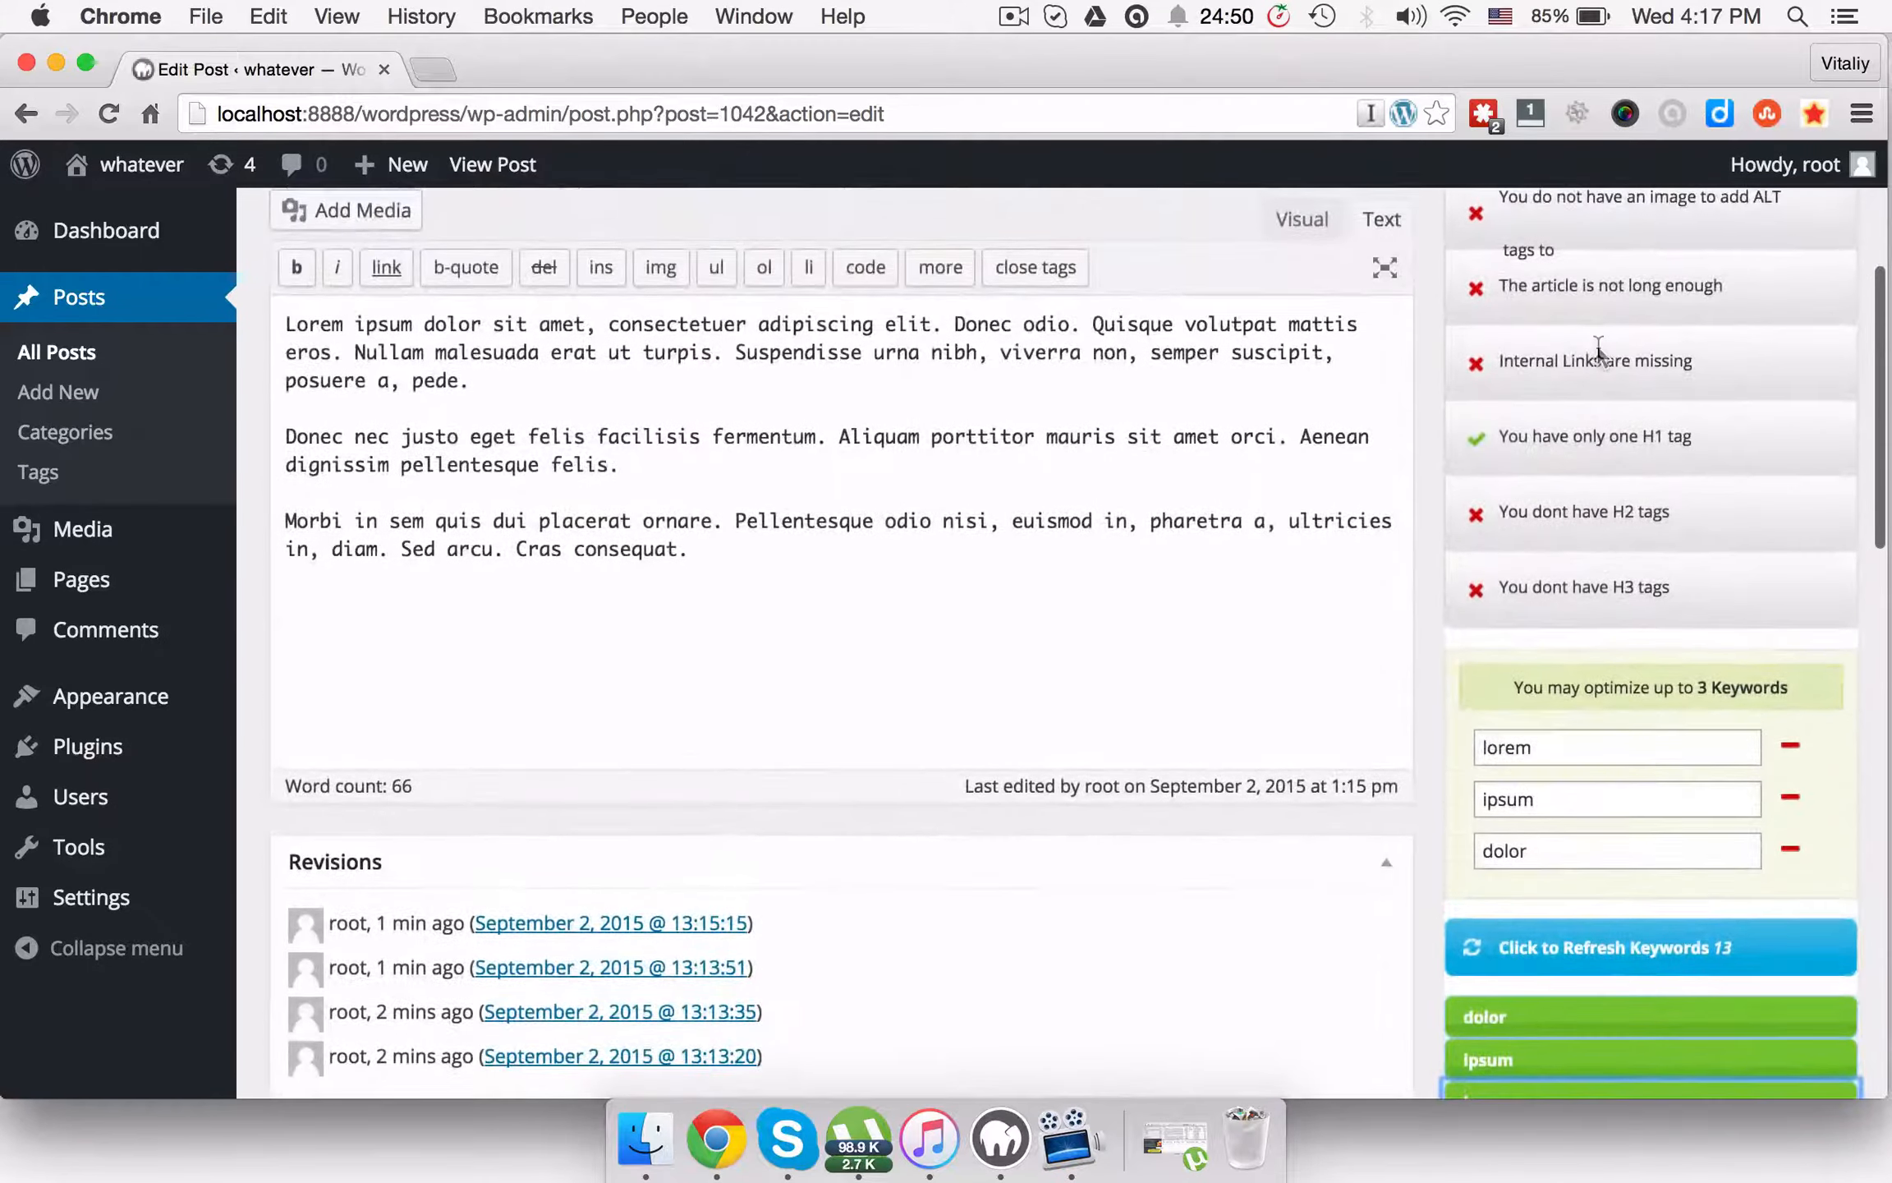
scroll(1596, 345, down, 3)
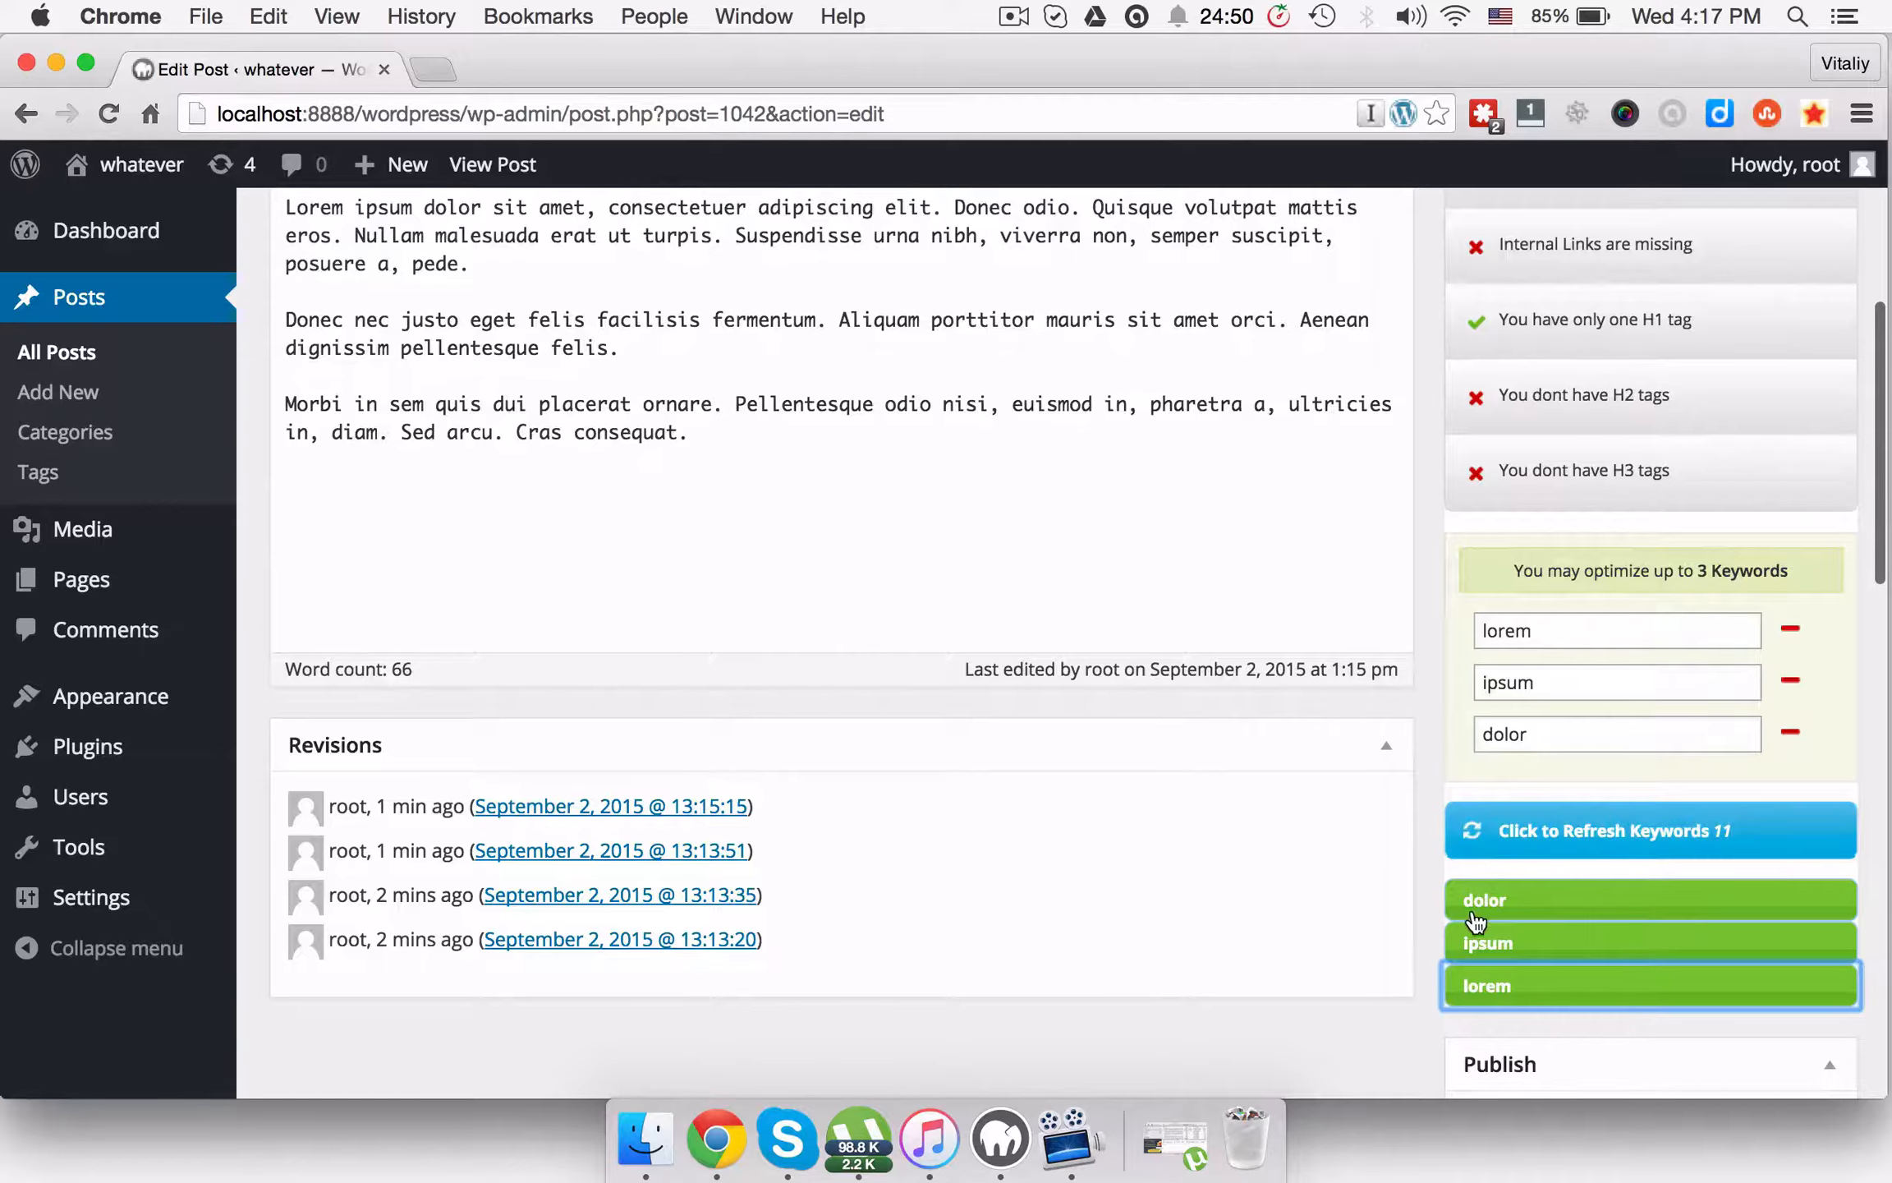
Highlight the words of the post title one by one, and copy the word Sit
scroll(1750, 1002, up, 5)
scroll(1475, 921, down, 5)
scroll(1475, 921, up, 8)
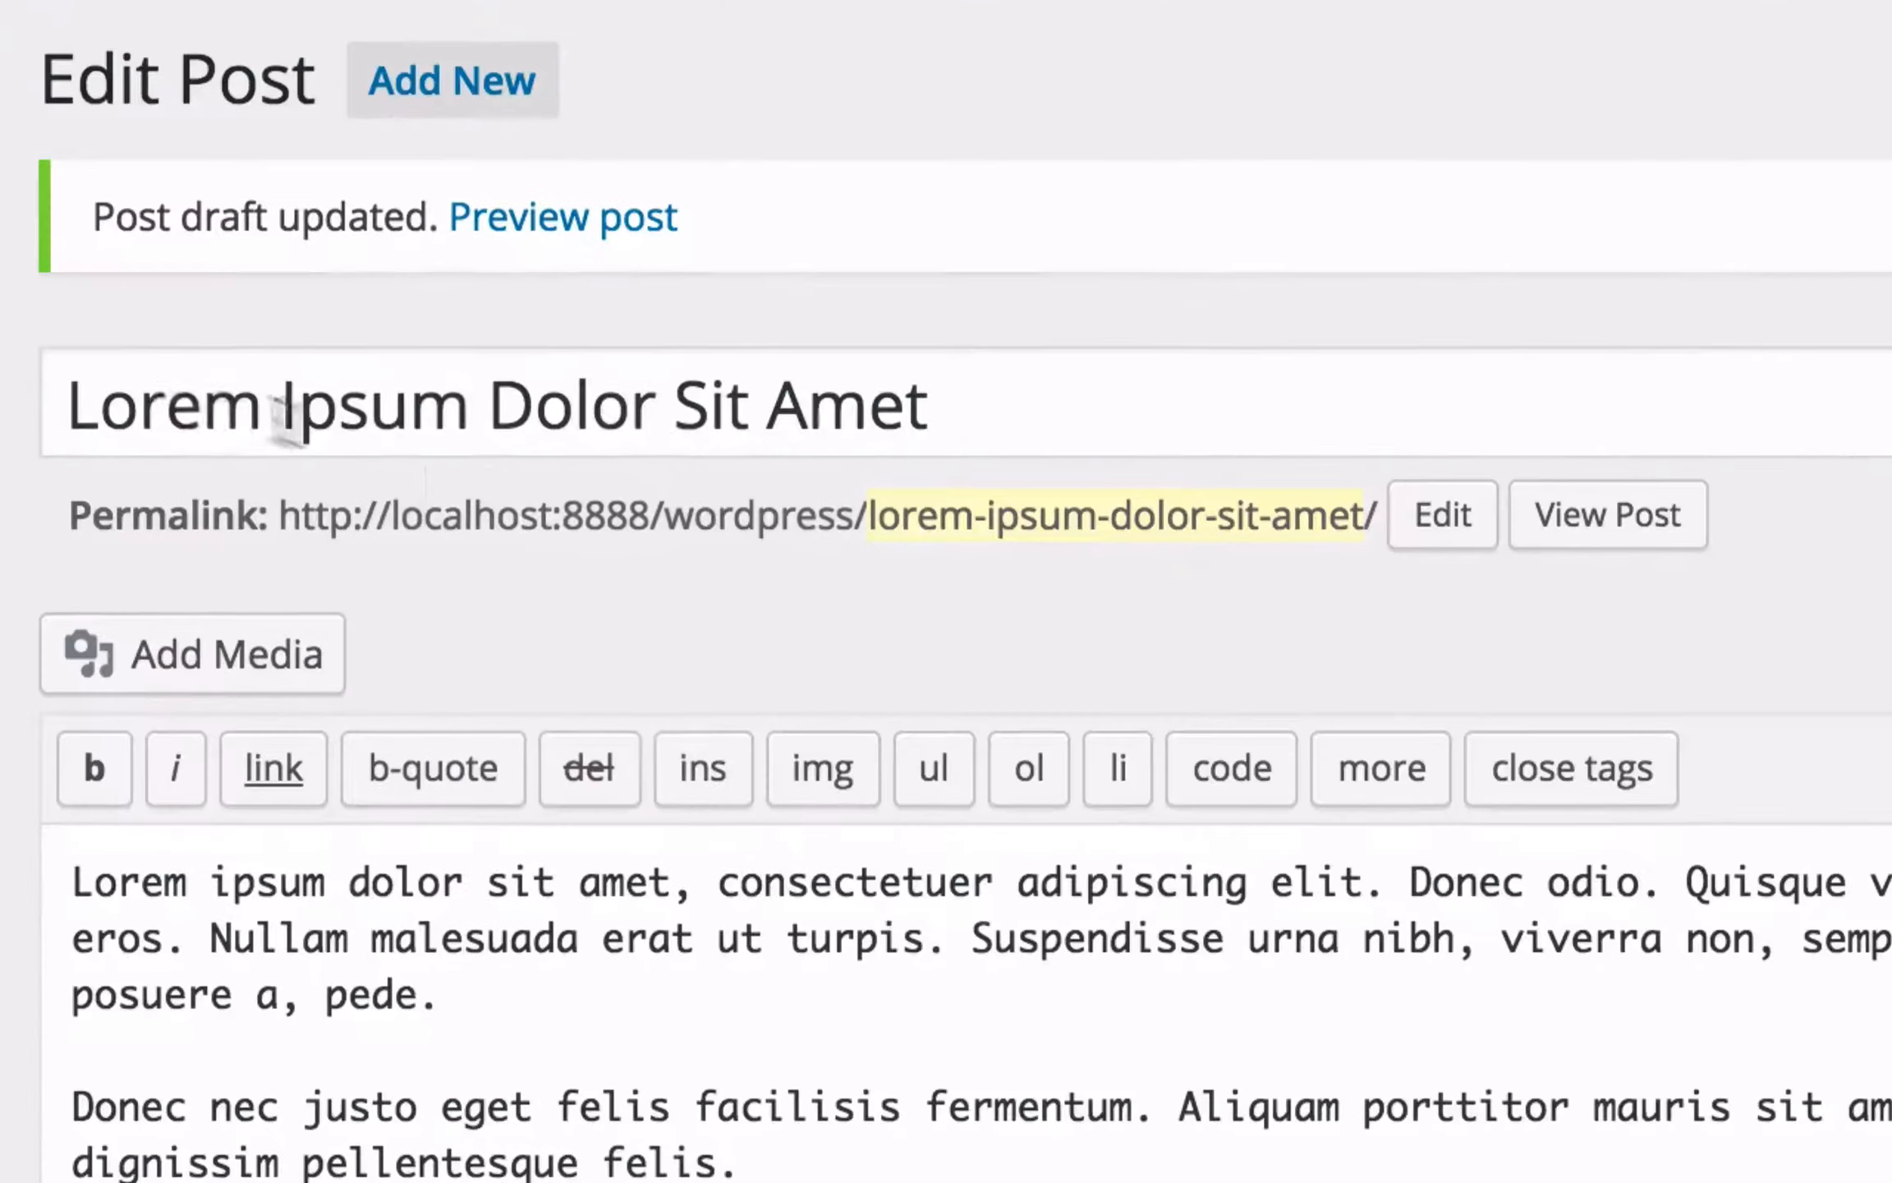
double_click(156, 380)
double_click(380, 400)
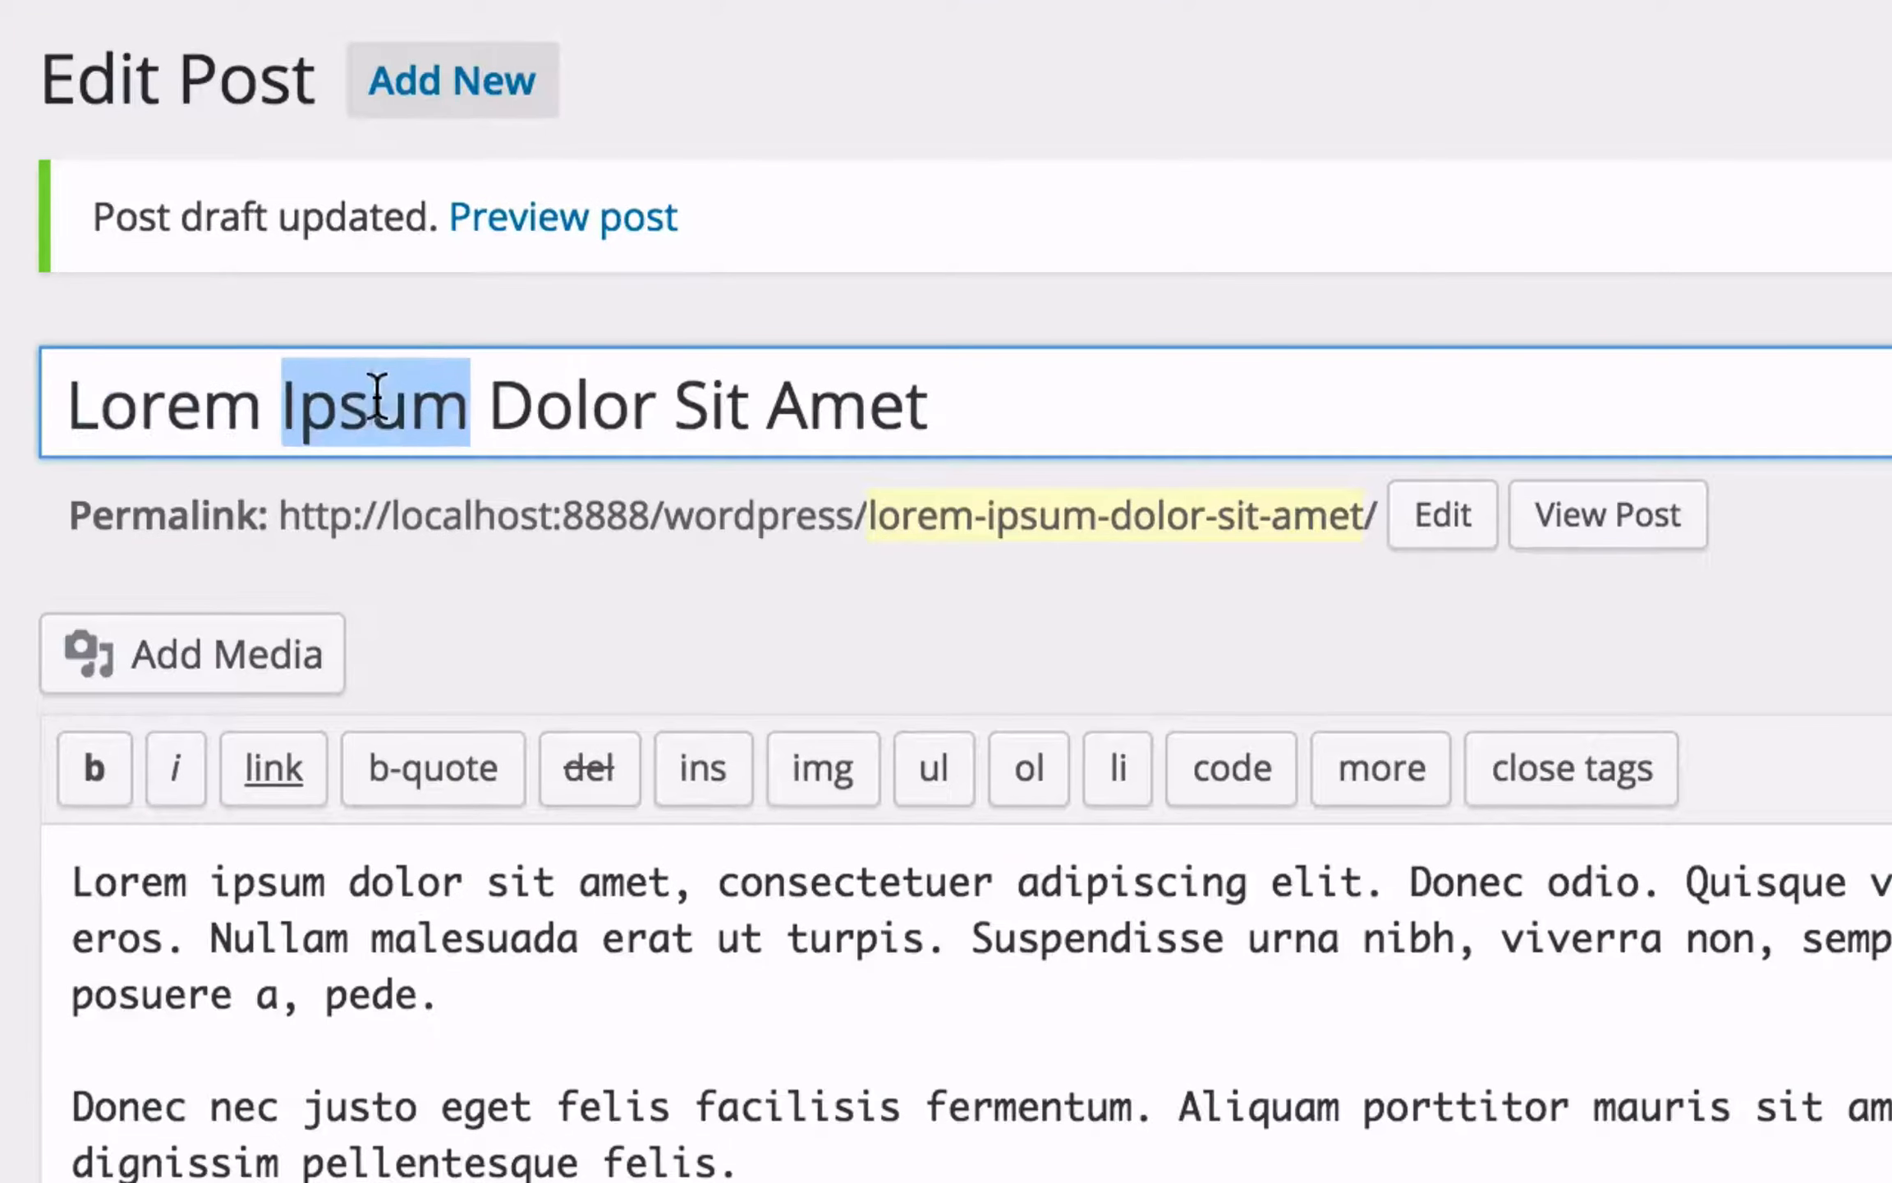
double_click(532, 401)
double_click(694, 420)
key(super+c)
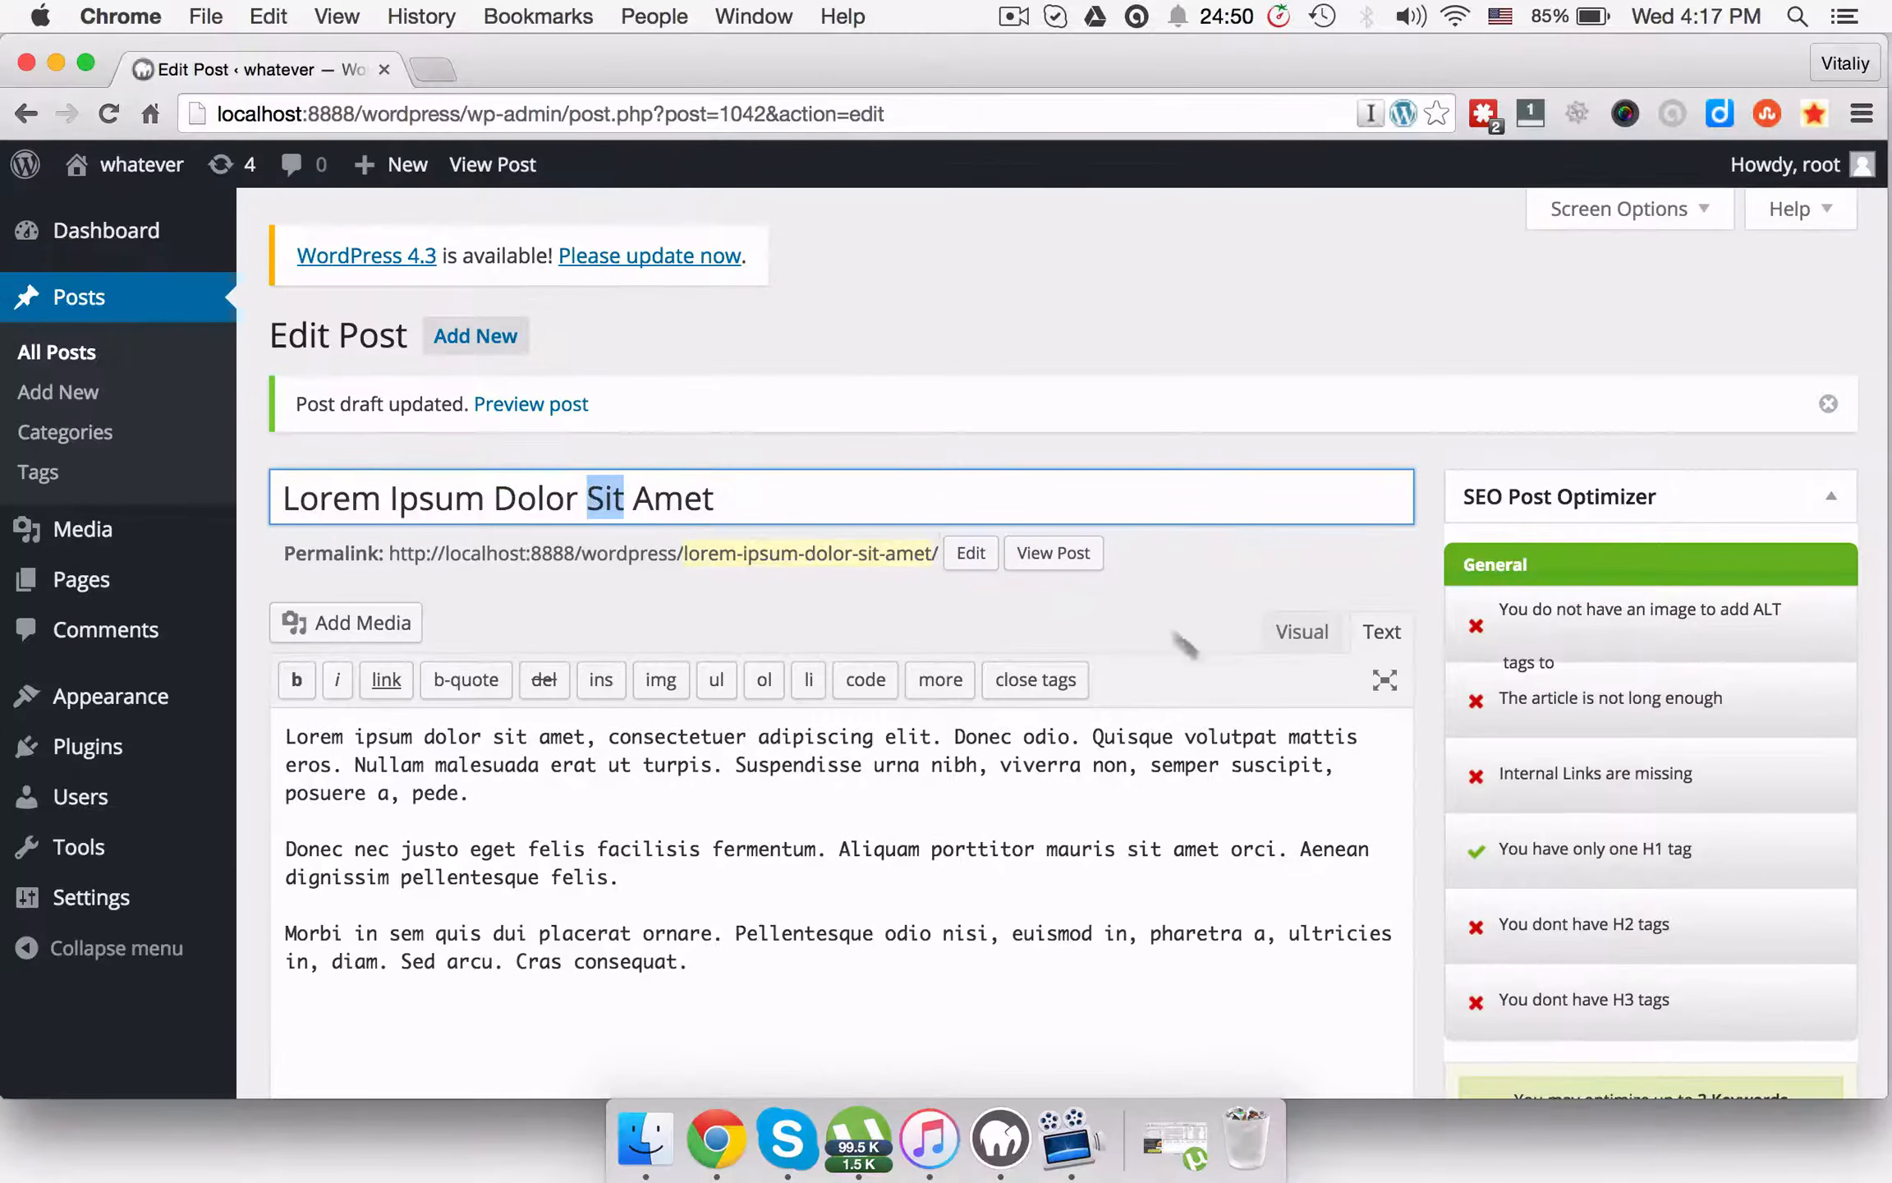
Remove the ipsum and dolor keywords from the optimizer's list, and add the keyword sit
scroll(1779, 690, down, 4)
scroll(1193, 645, down, 1)
click(1790, 718)
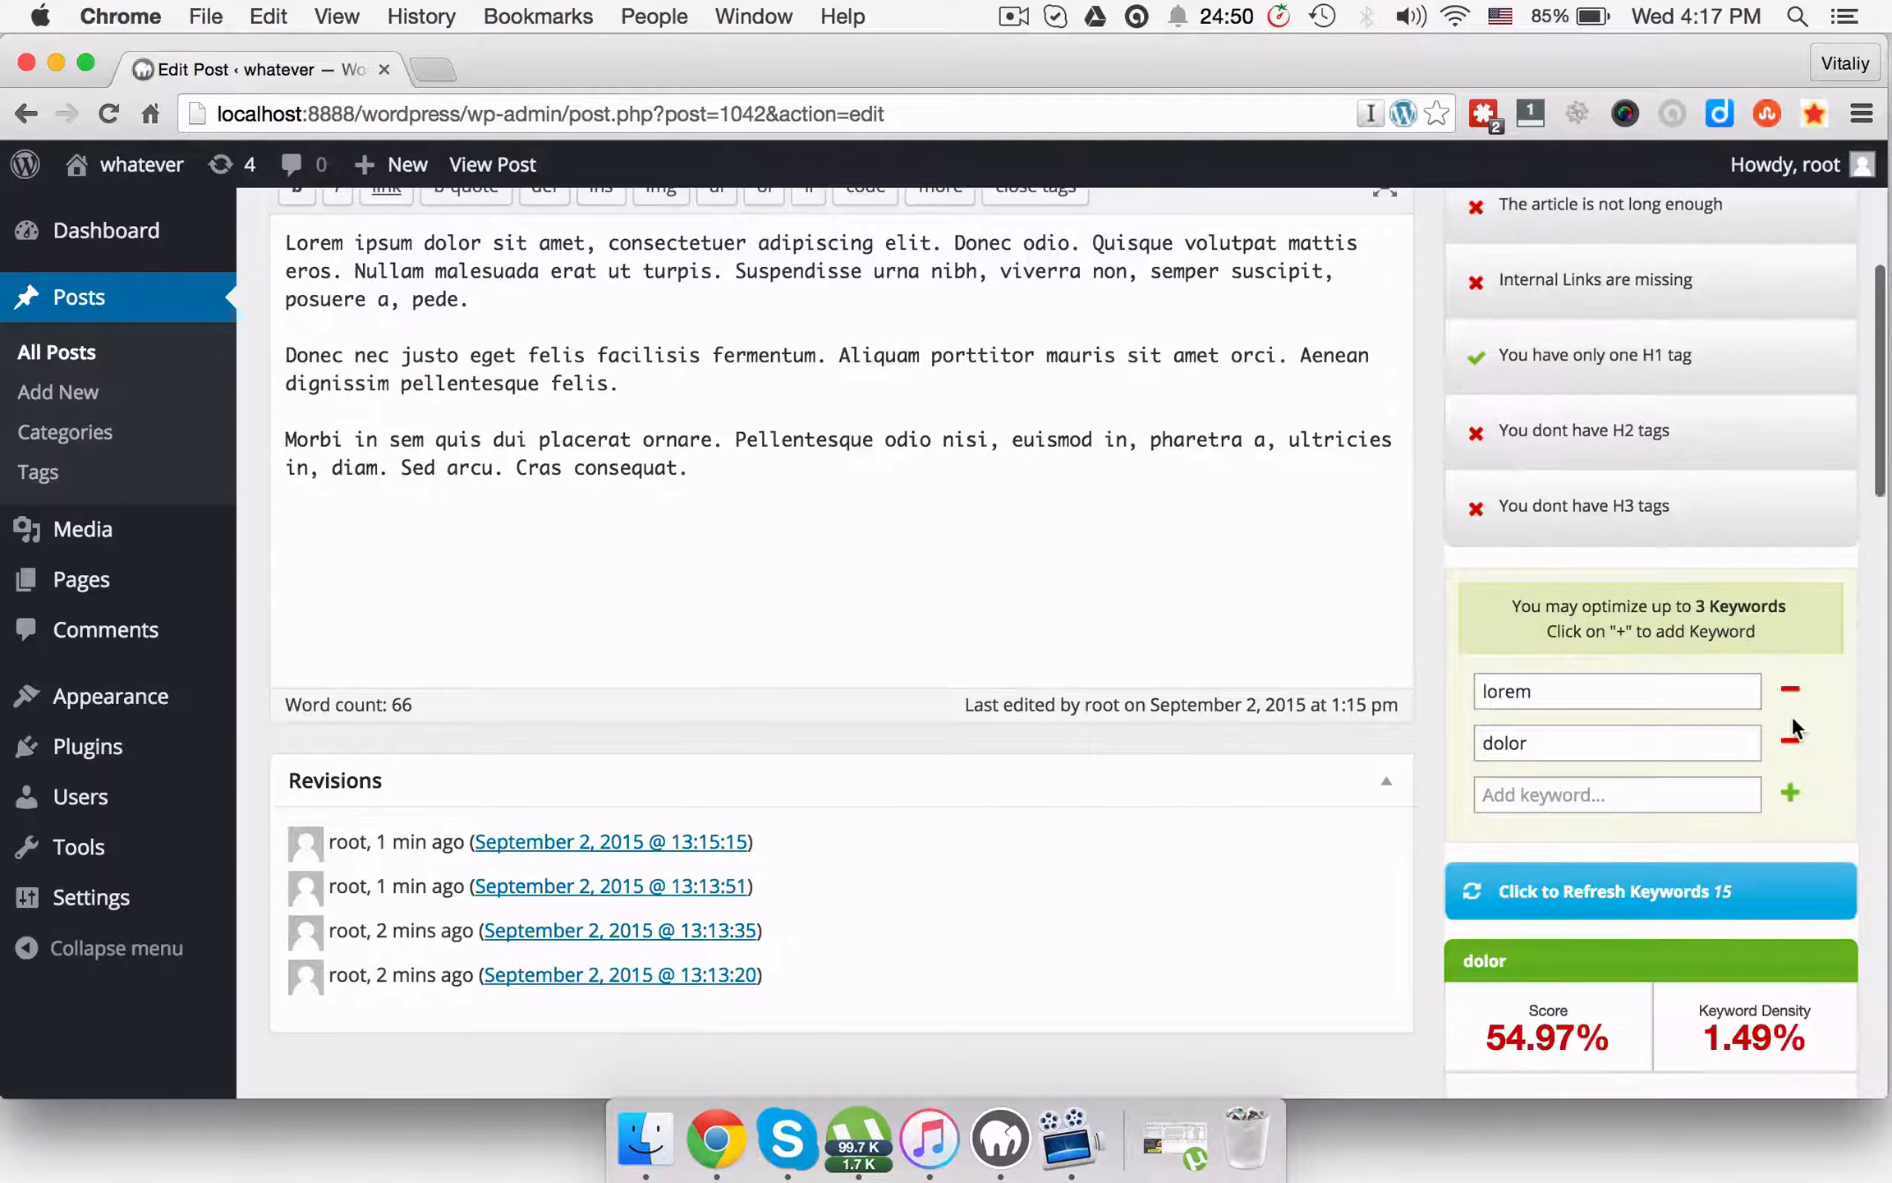
click(1791, 742)
click(1609, 743)
key(super+v)
click(1792, 744)
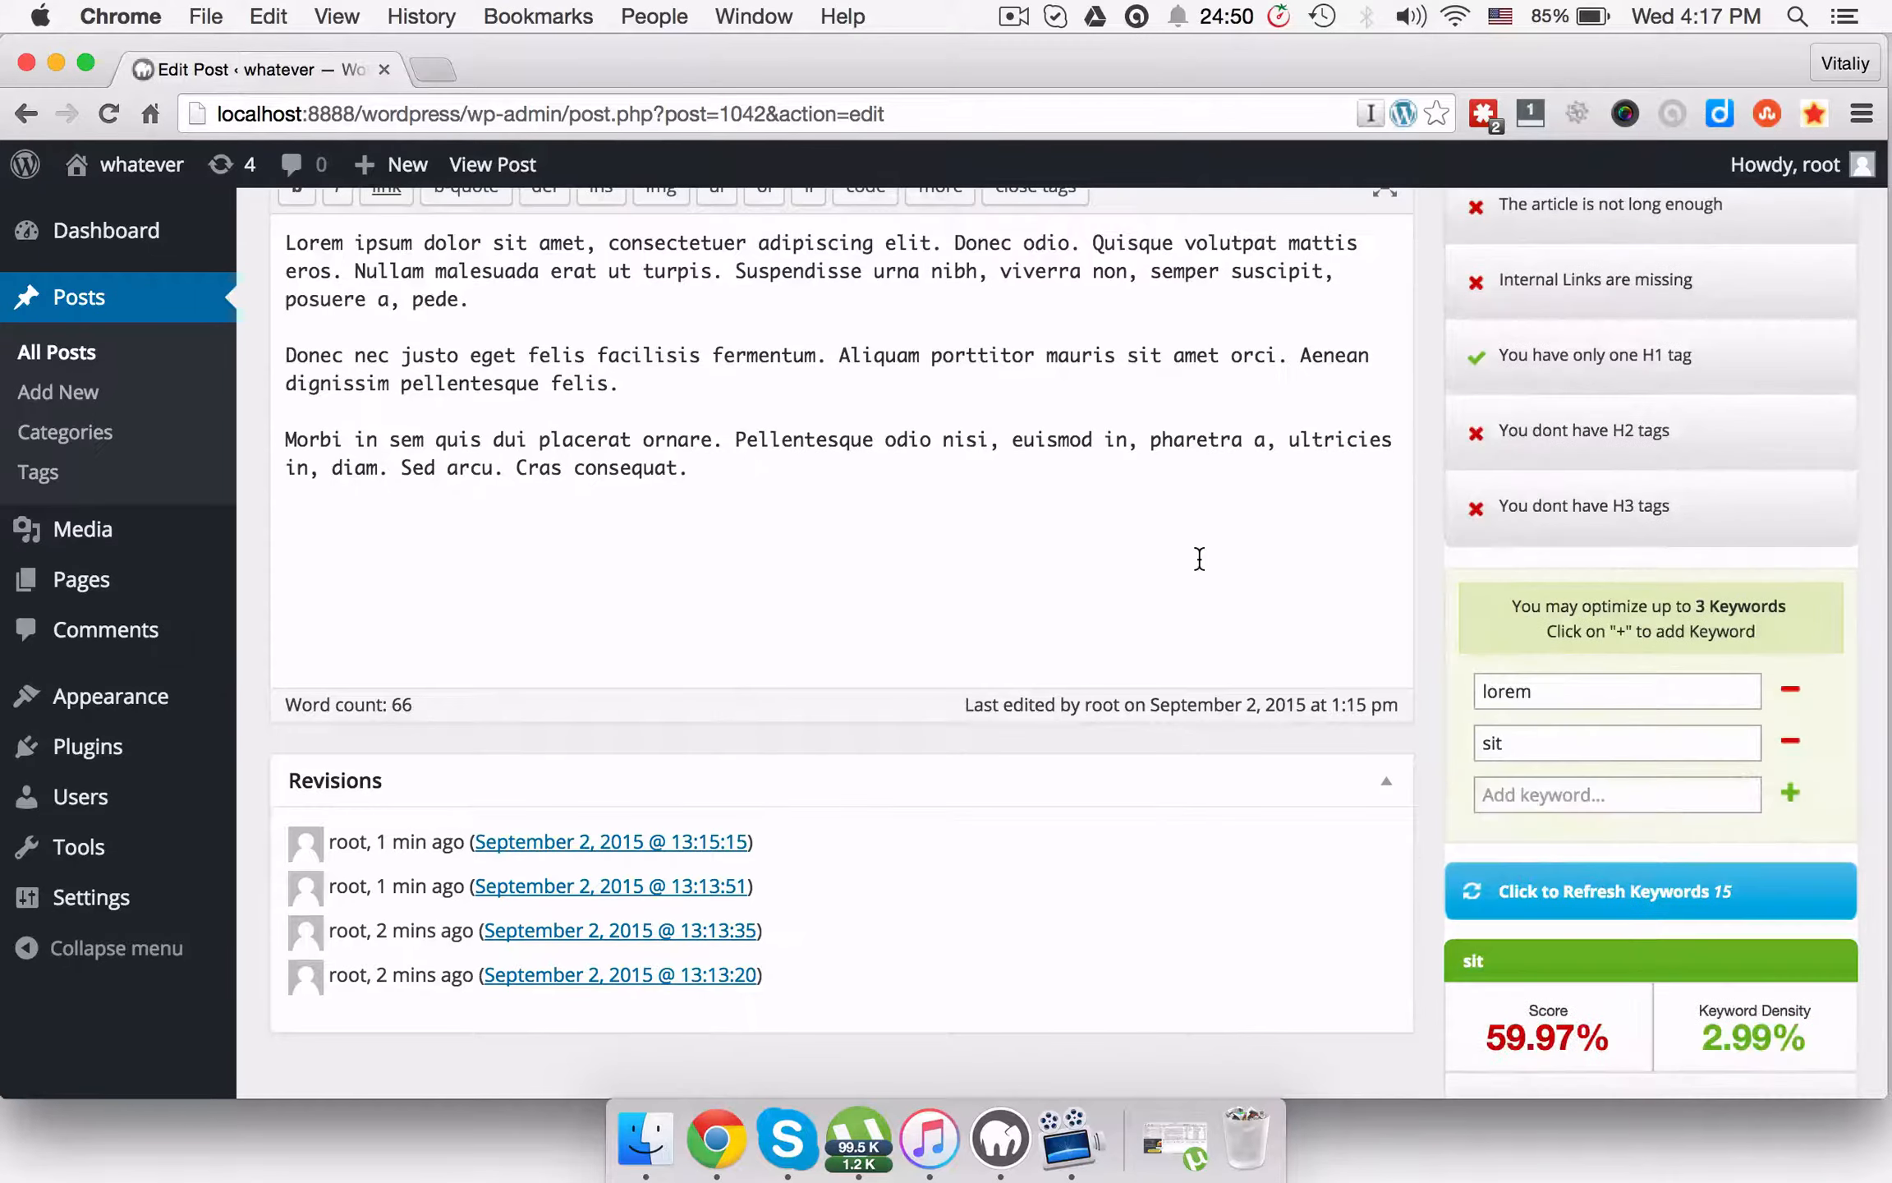
Copy the word Amet from the post title and add it as the third keyword
scroll(1200, 557, up, 6)
click(698, 474)
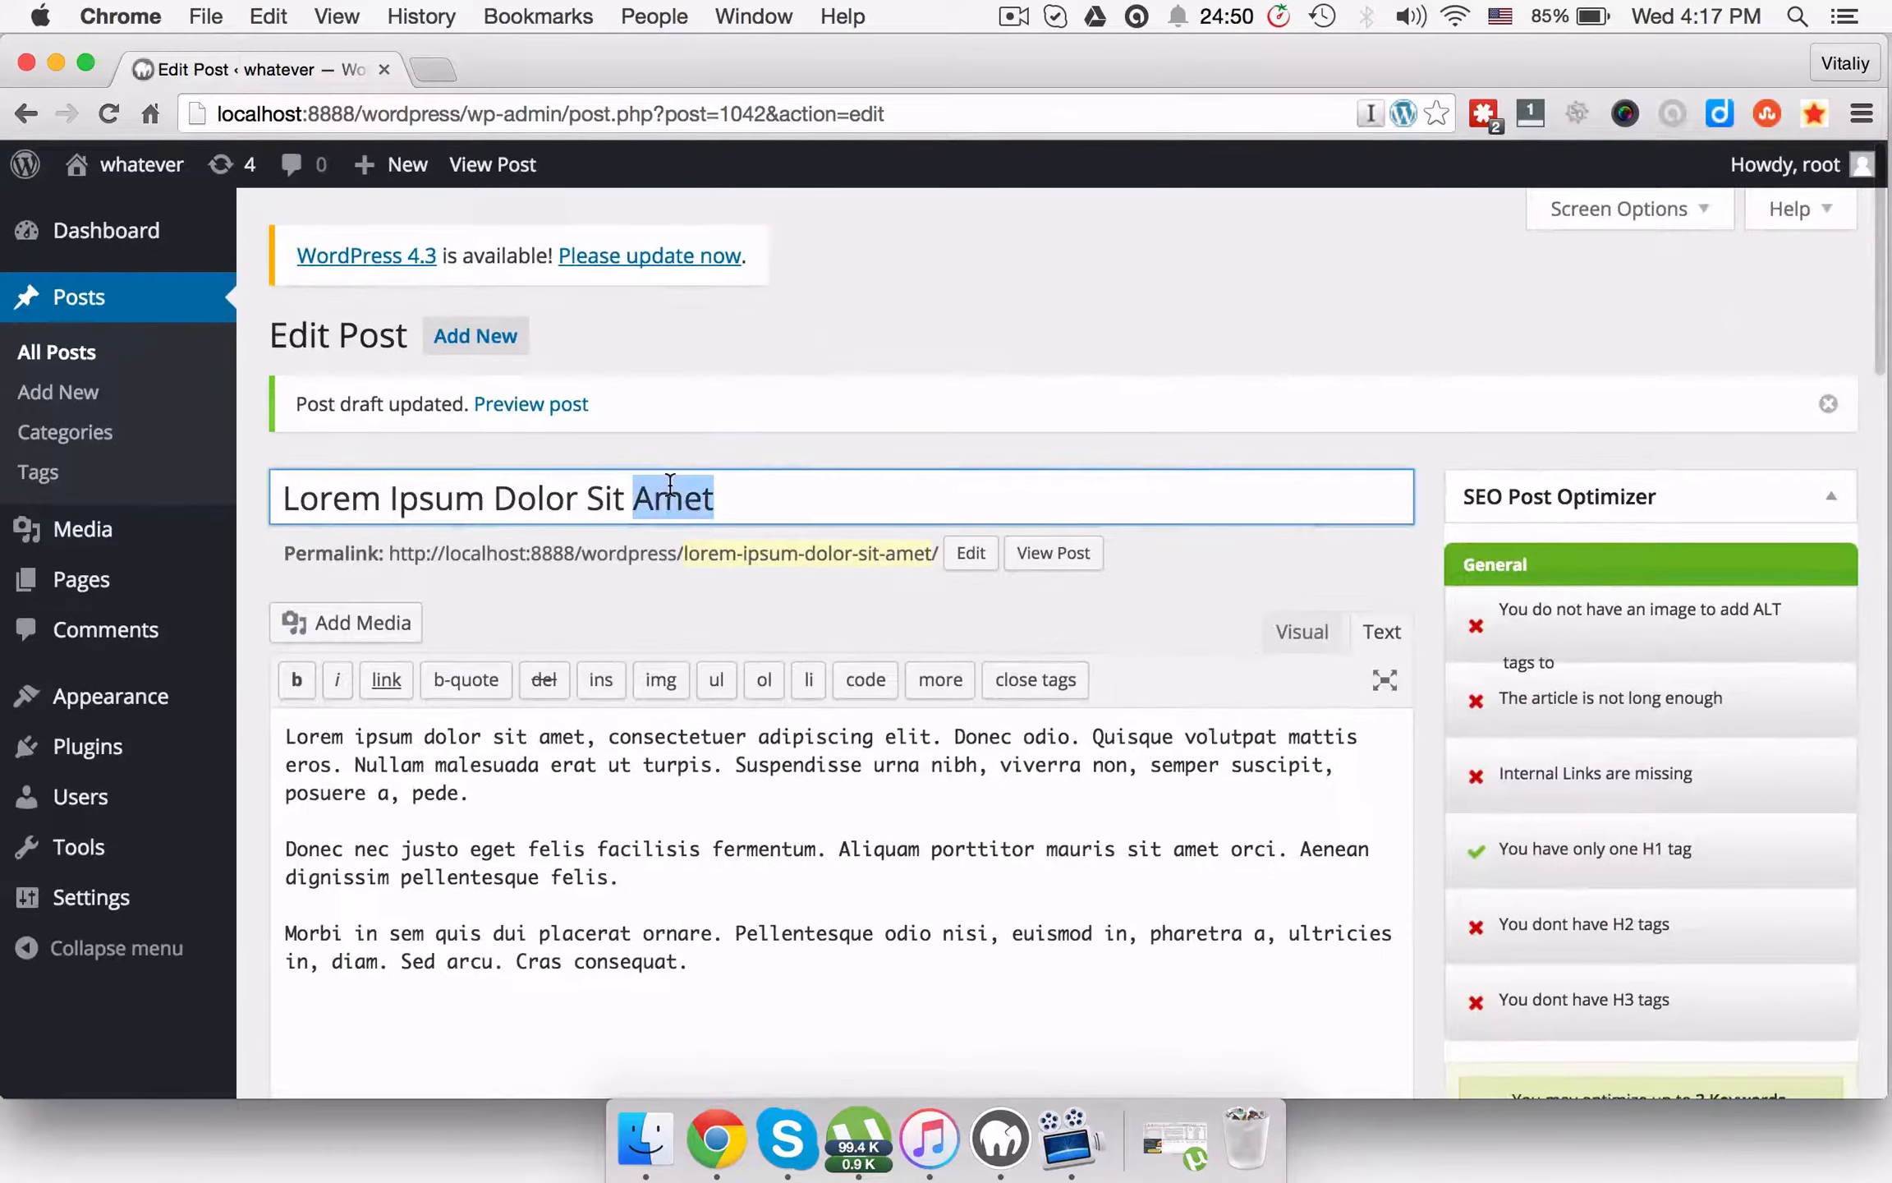
scroll(667, 499, down, 7)
click(1528, 694)
text(Amet)
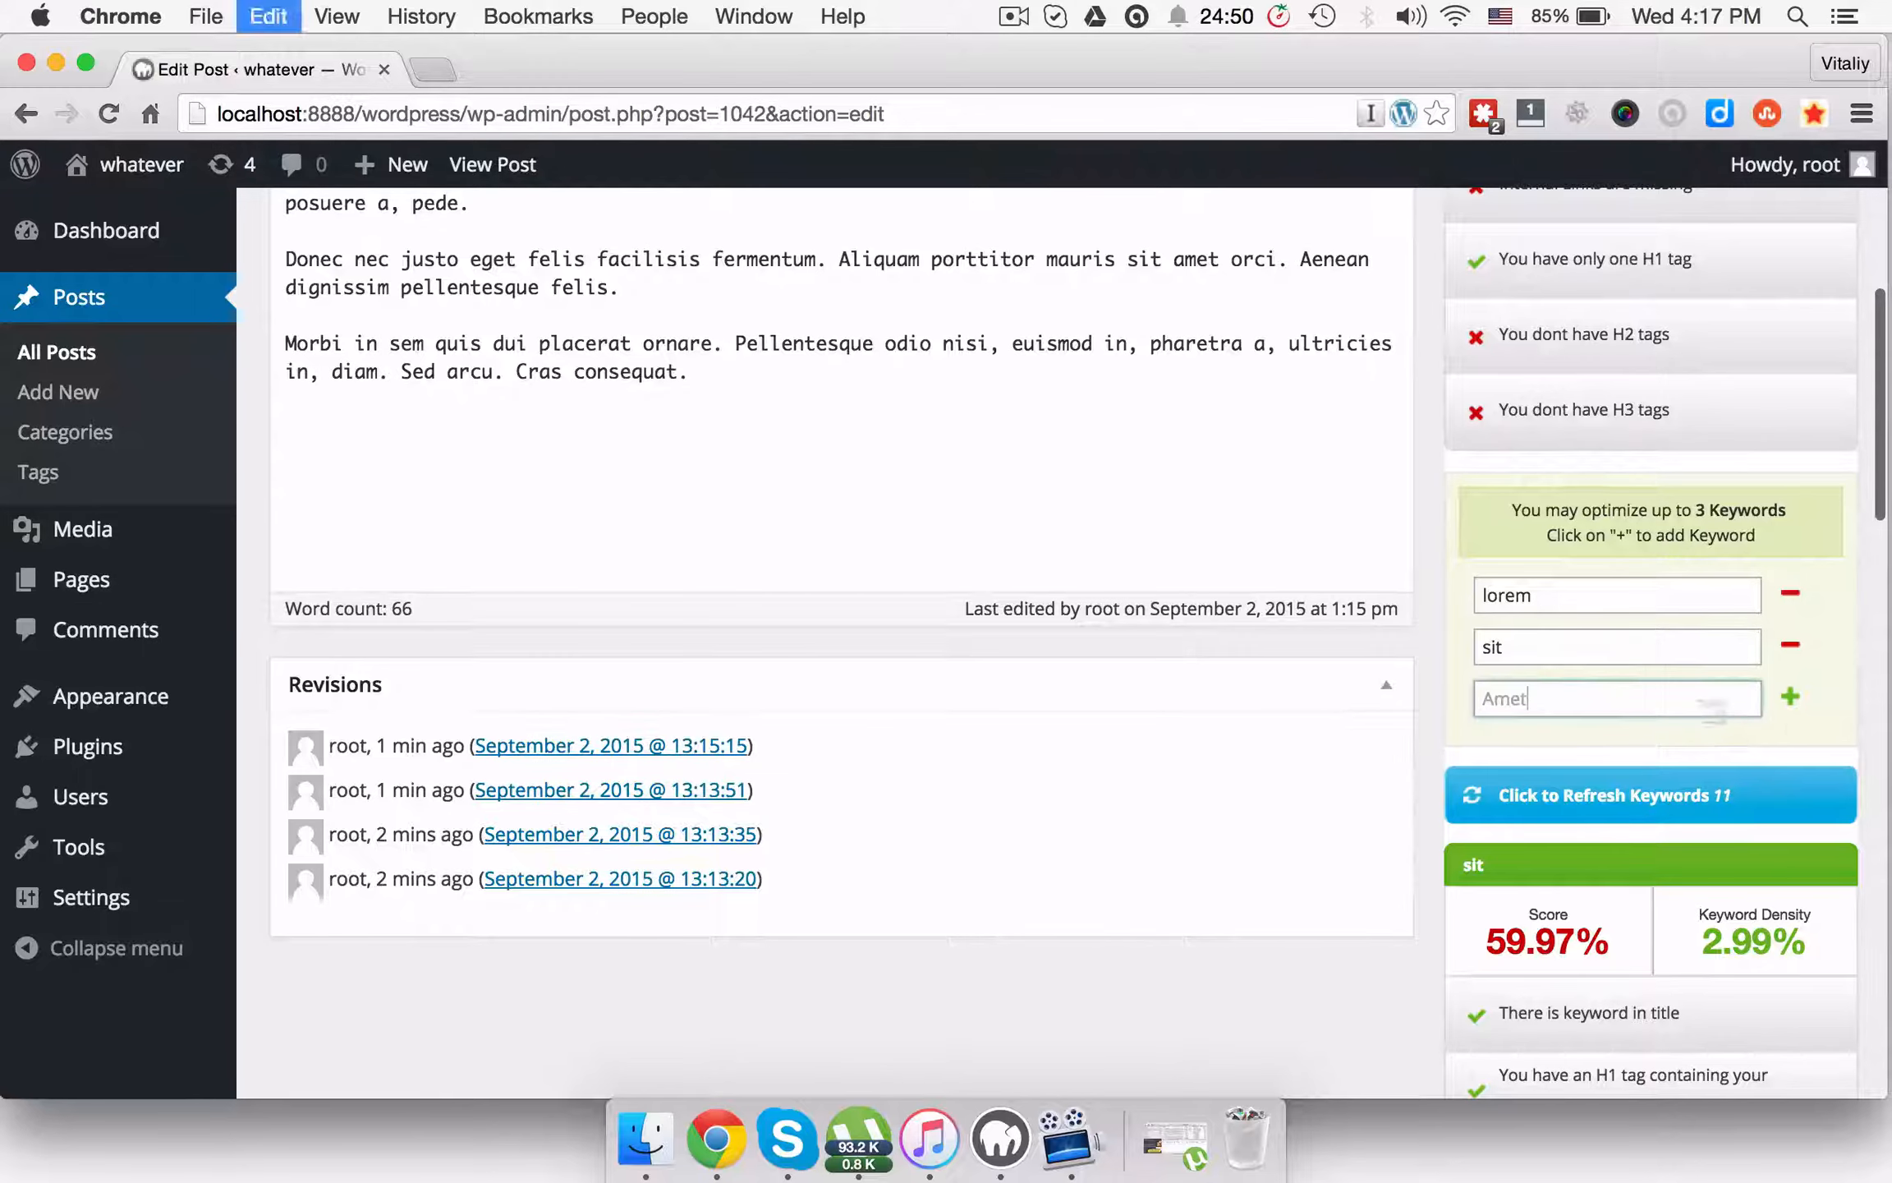
click(1791, 697)
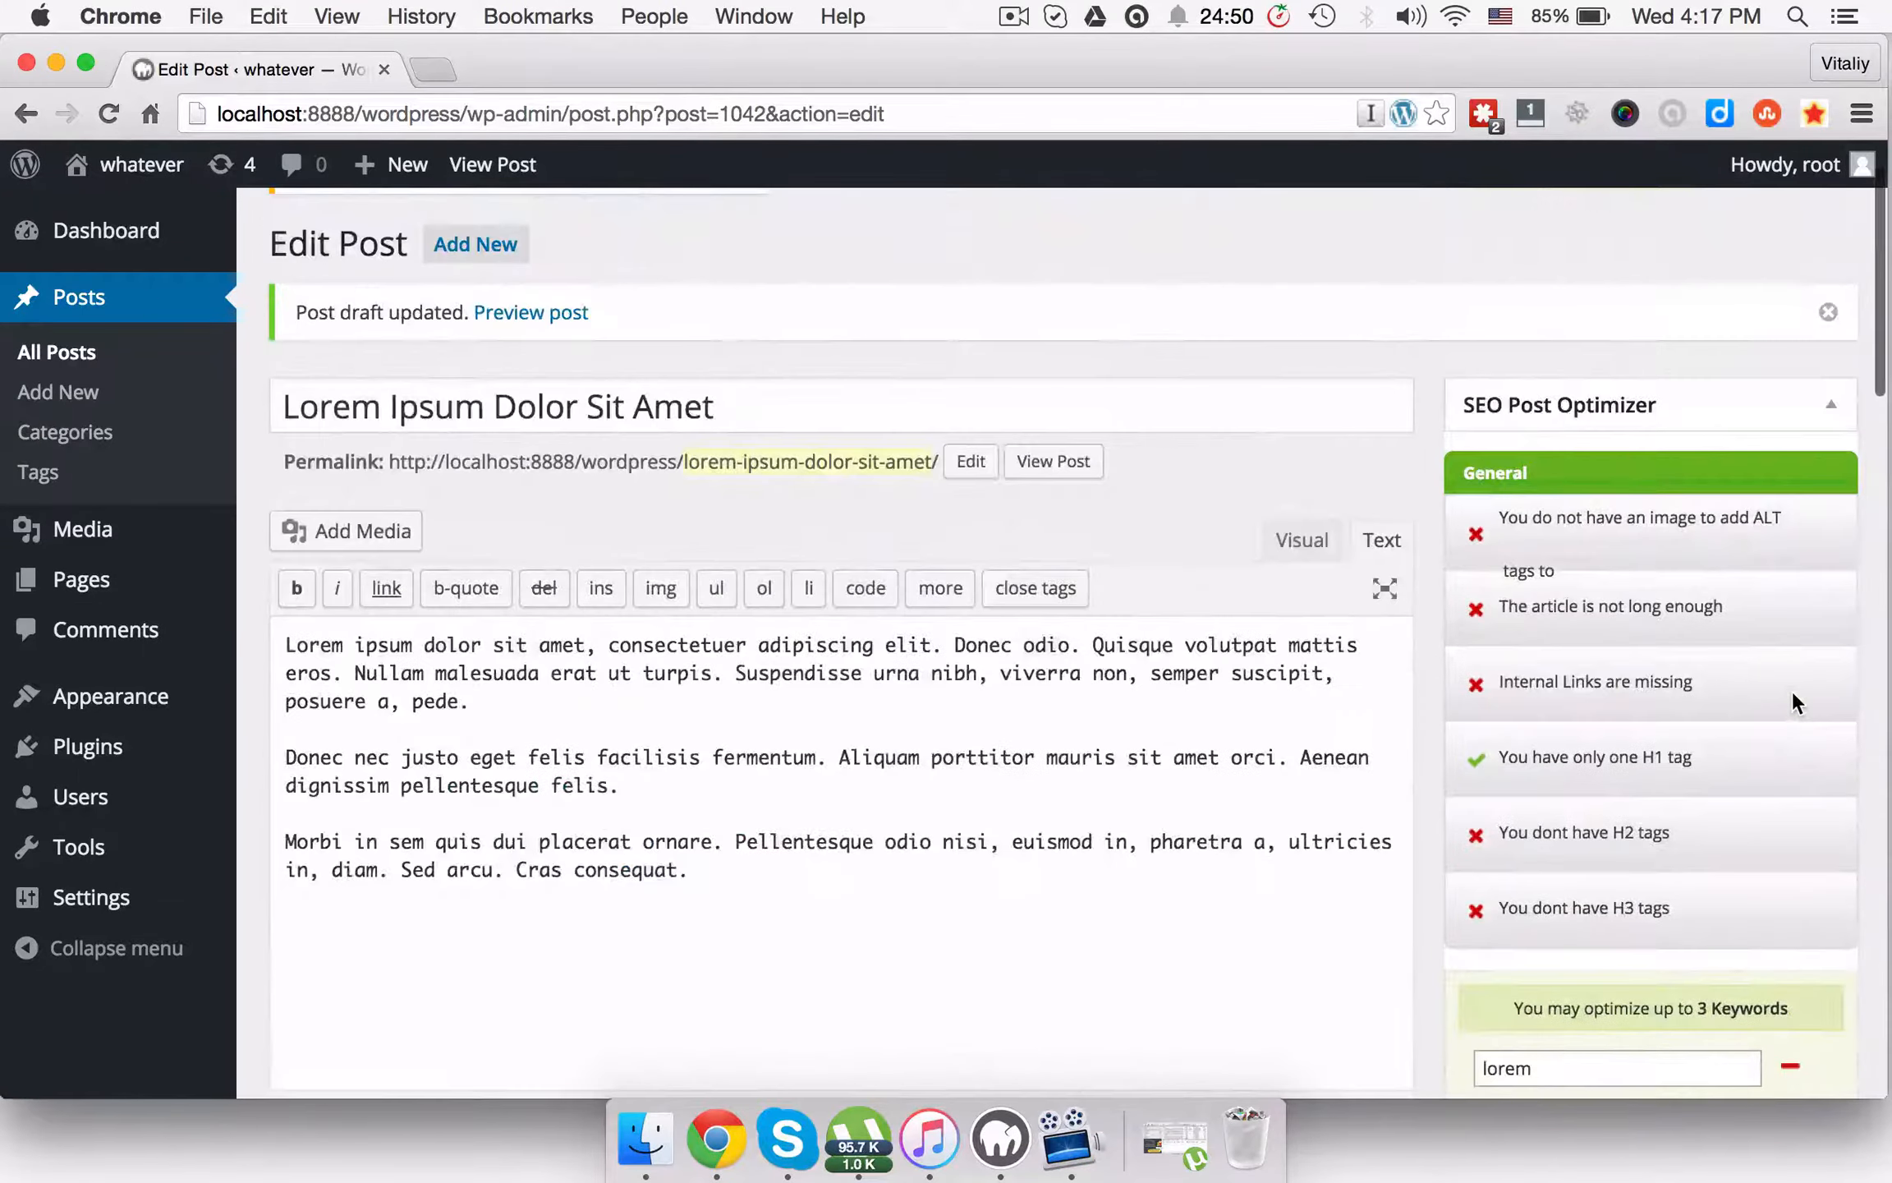
Review the general SEO checks for images, article length, internal links and heading tags
scroll(1499, 607, up, 5)
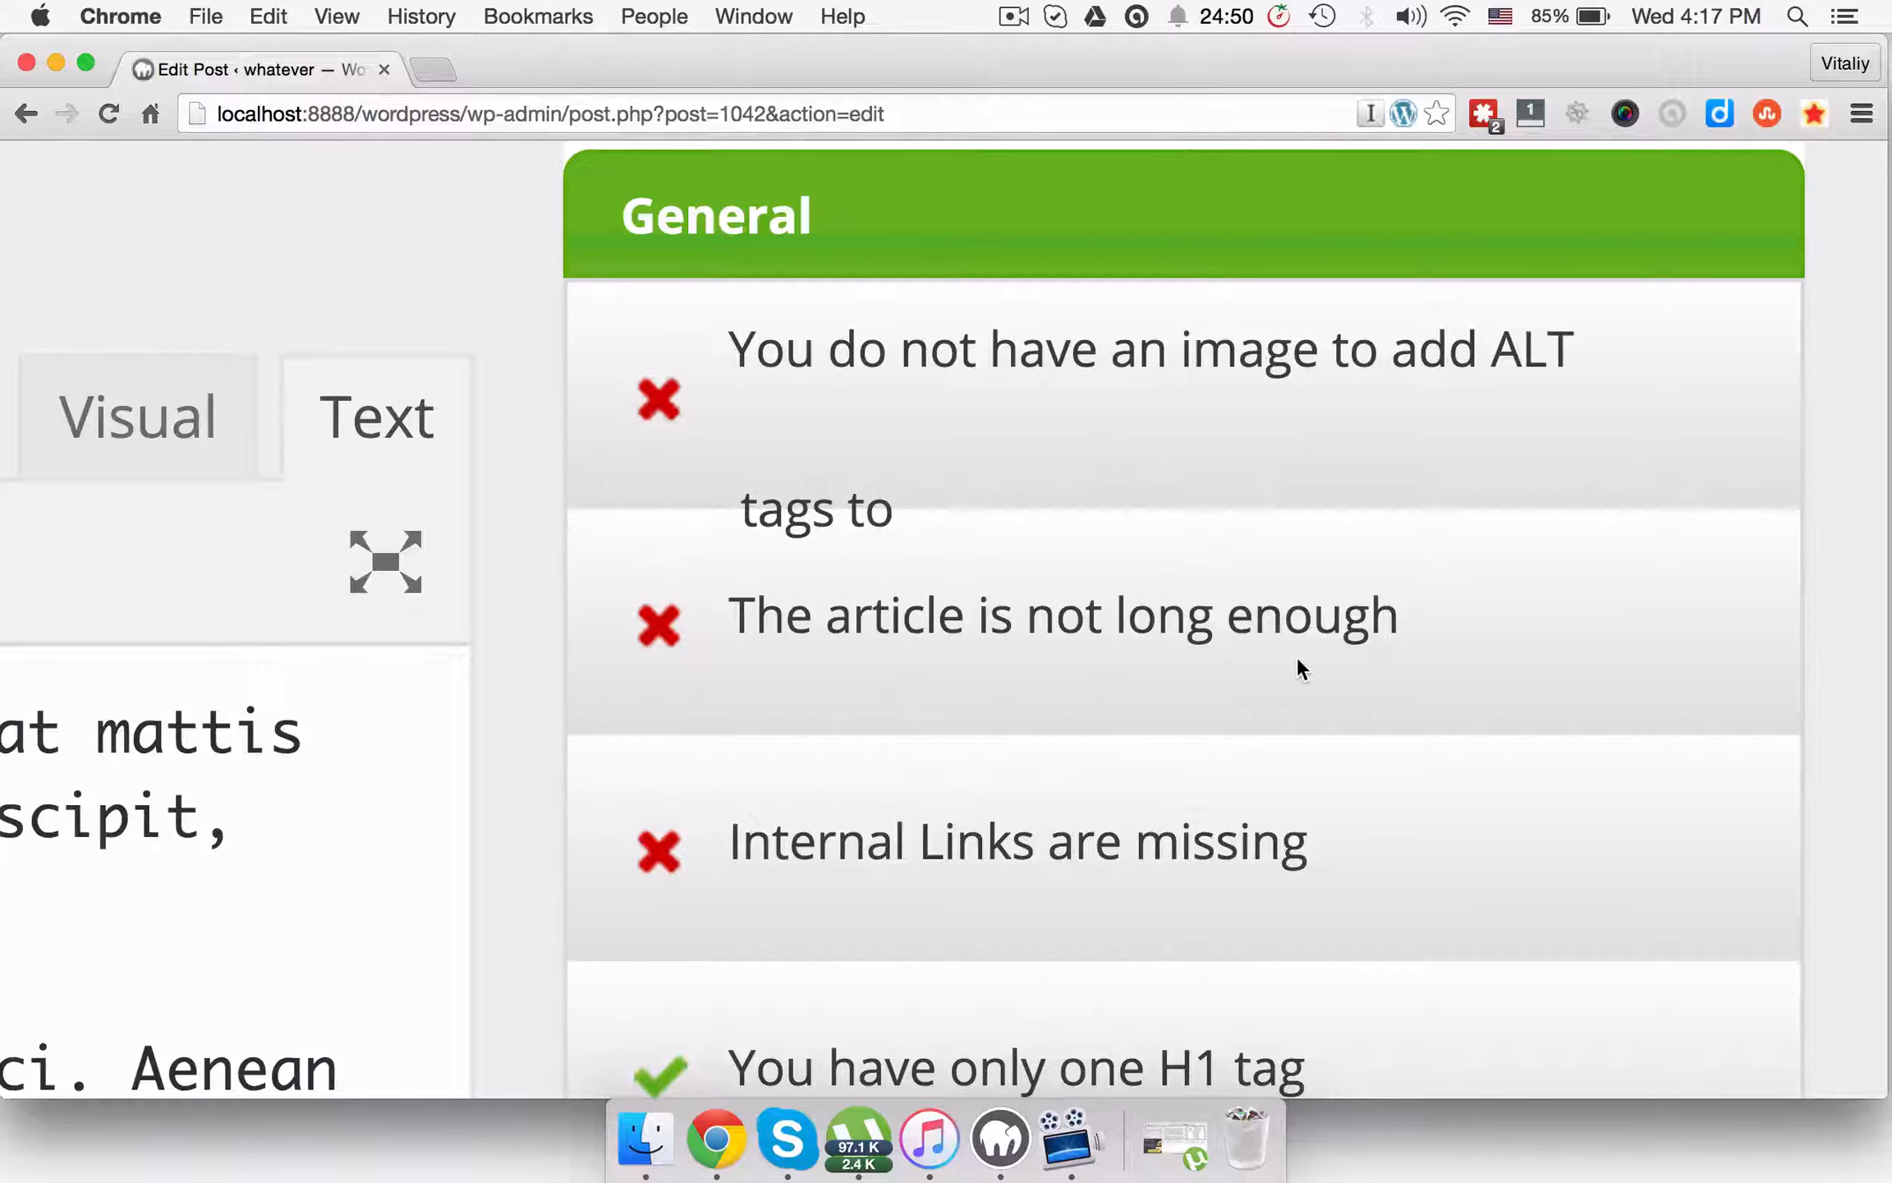
scroll(1297, 663, down, 5)
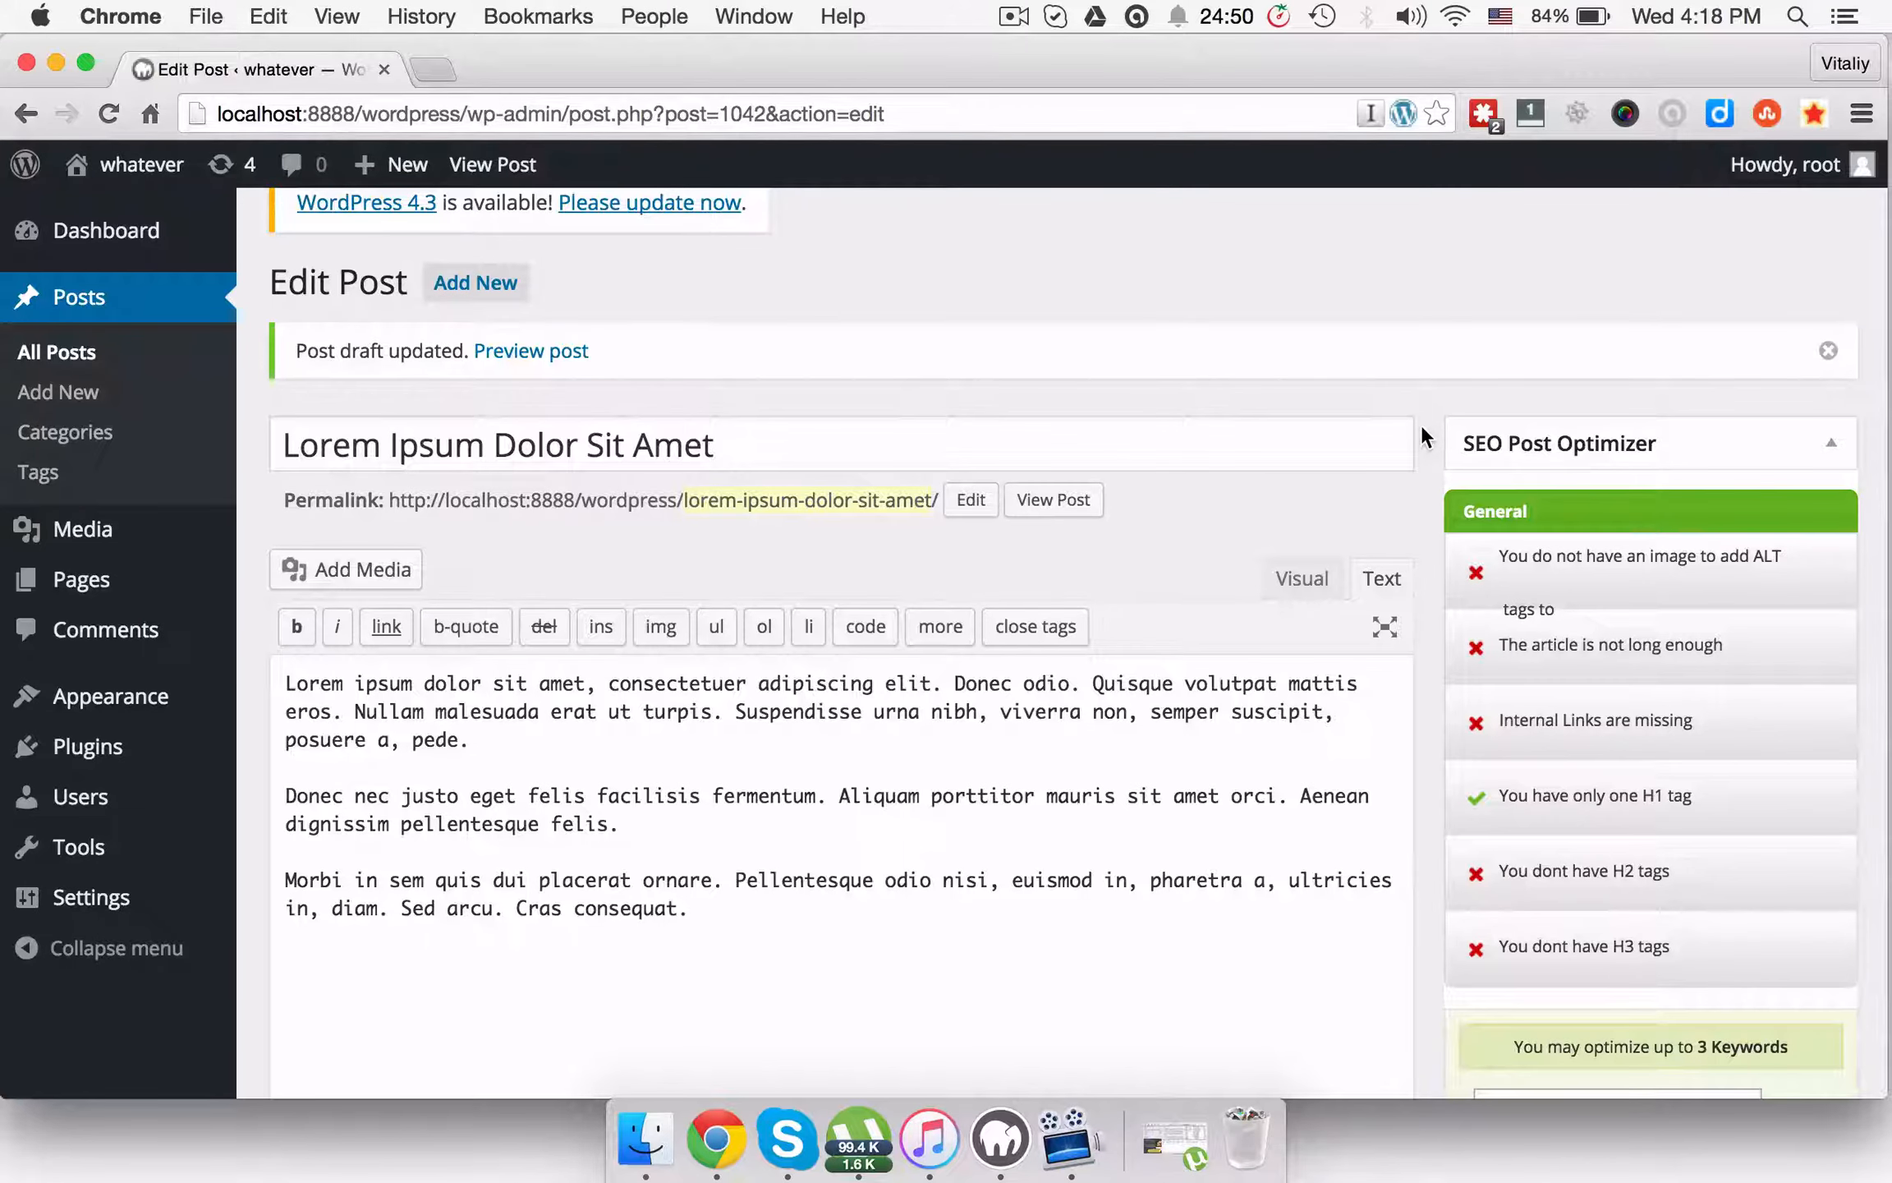
scroll(1421, 425, down, 2)
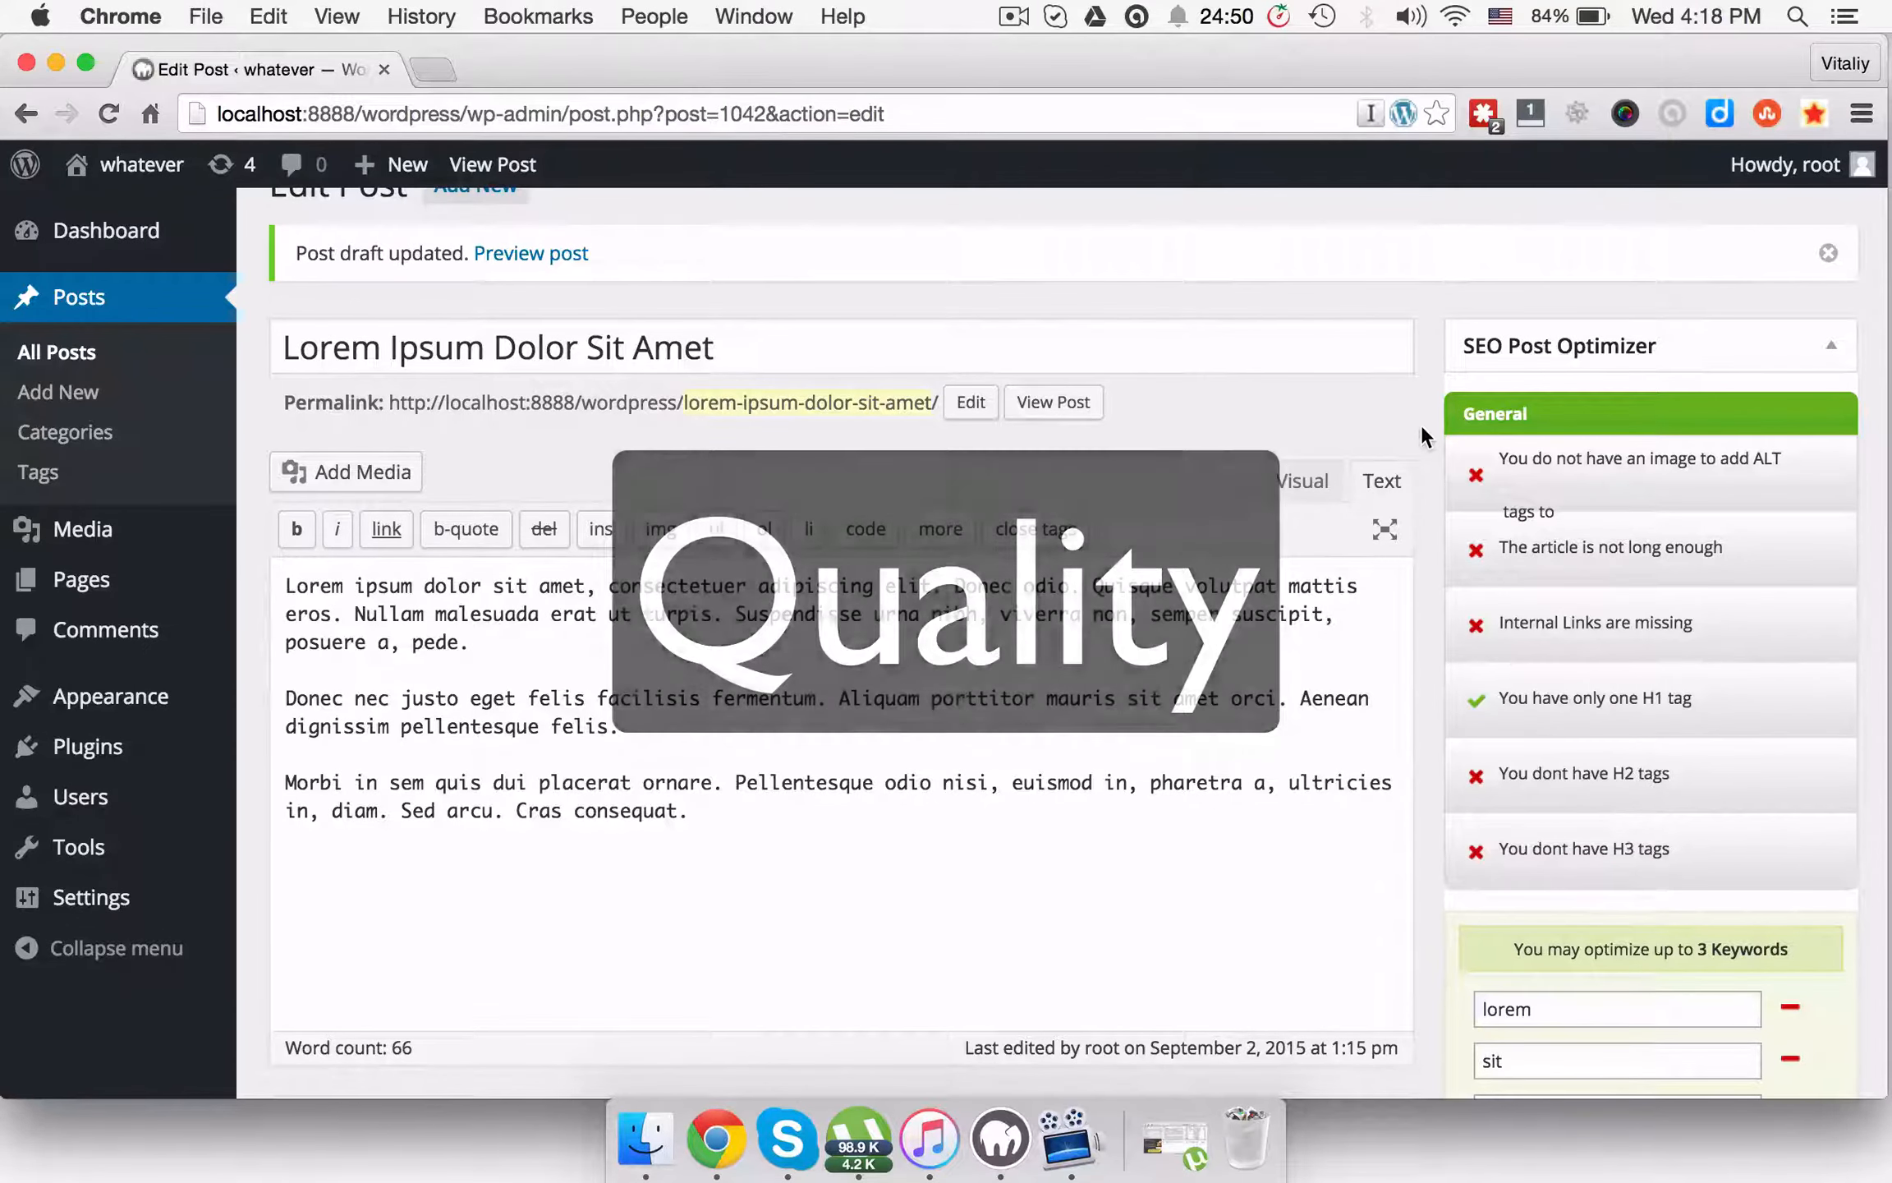
scroll(1673, 692, down, 5)
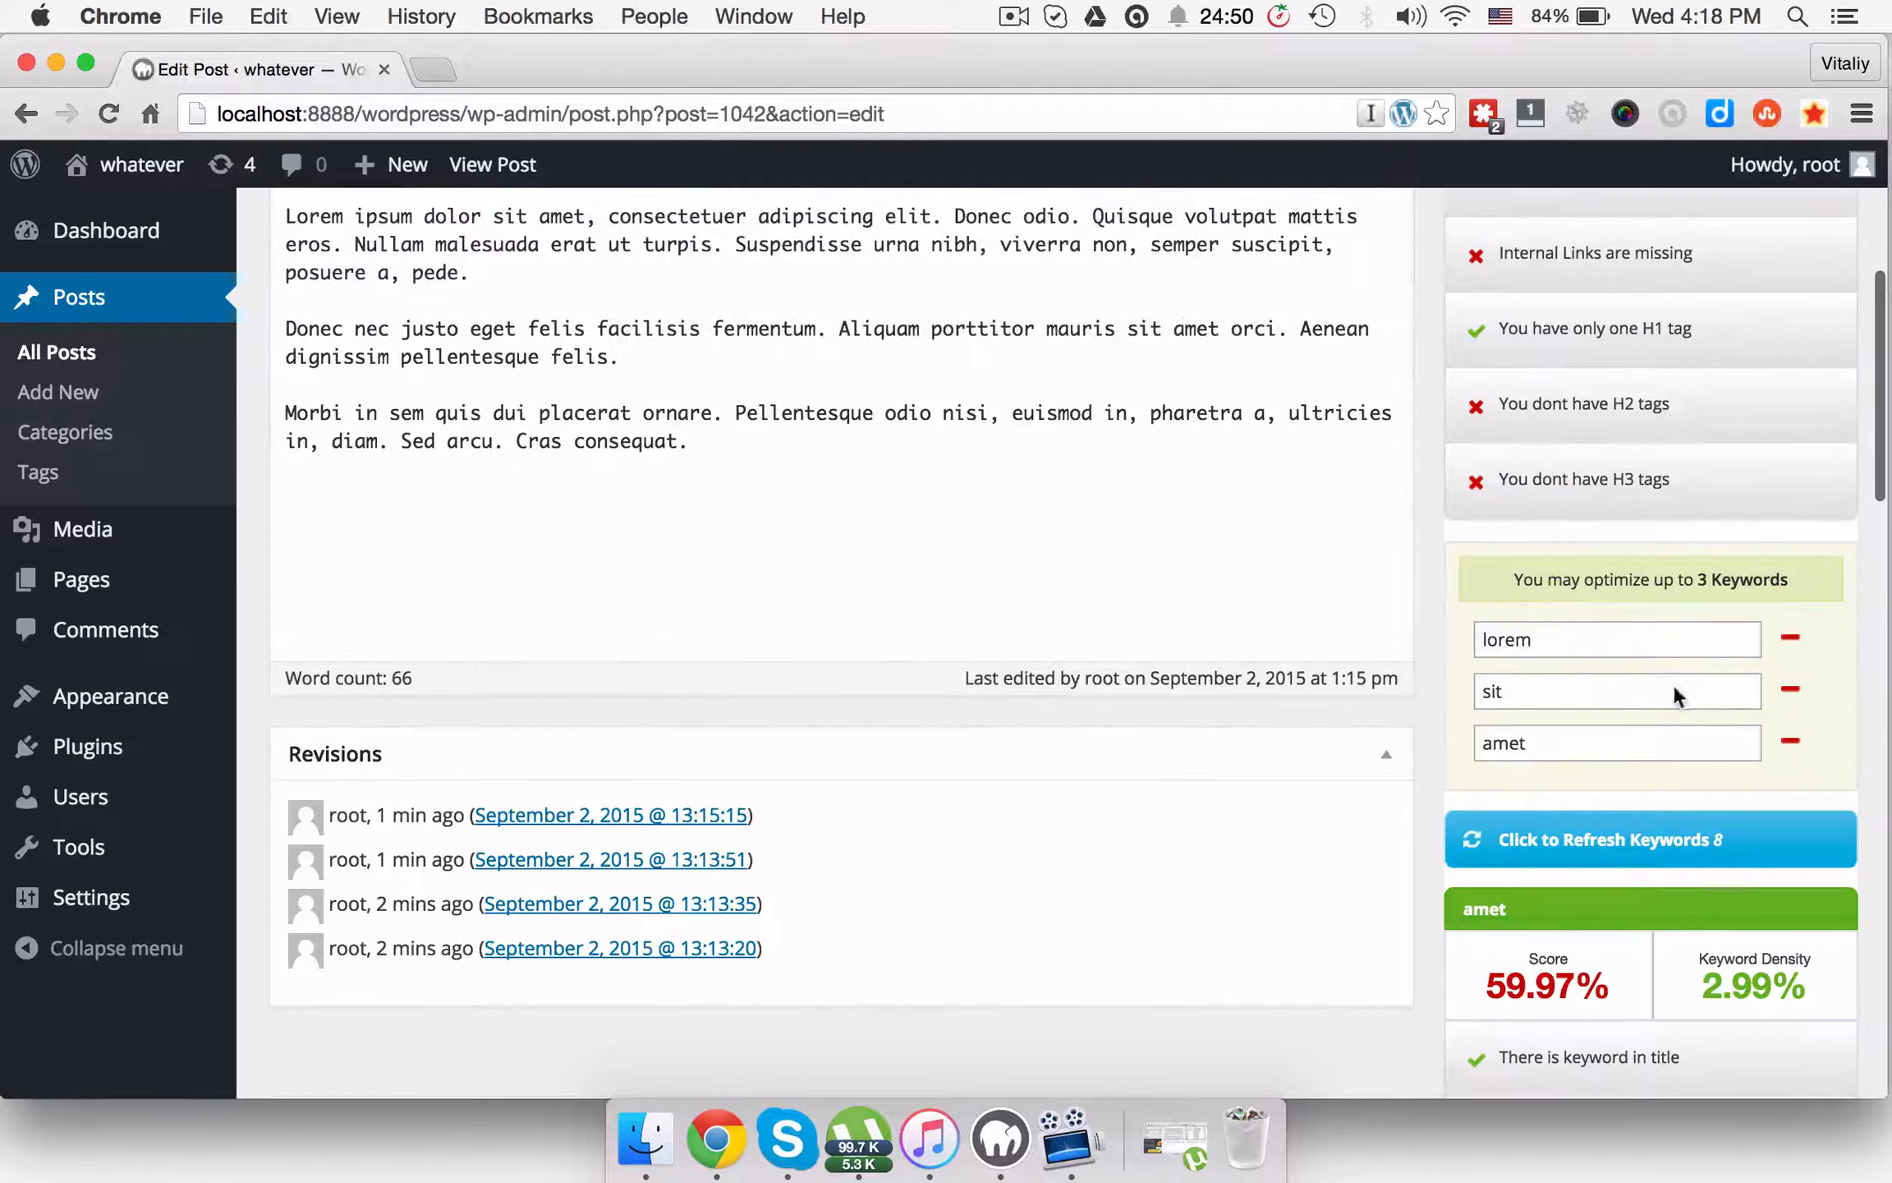
Replace the third keyword, amet, with the Cyrillic keyword тестую
click(1787, 740)
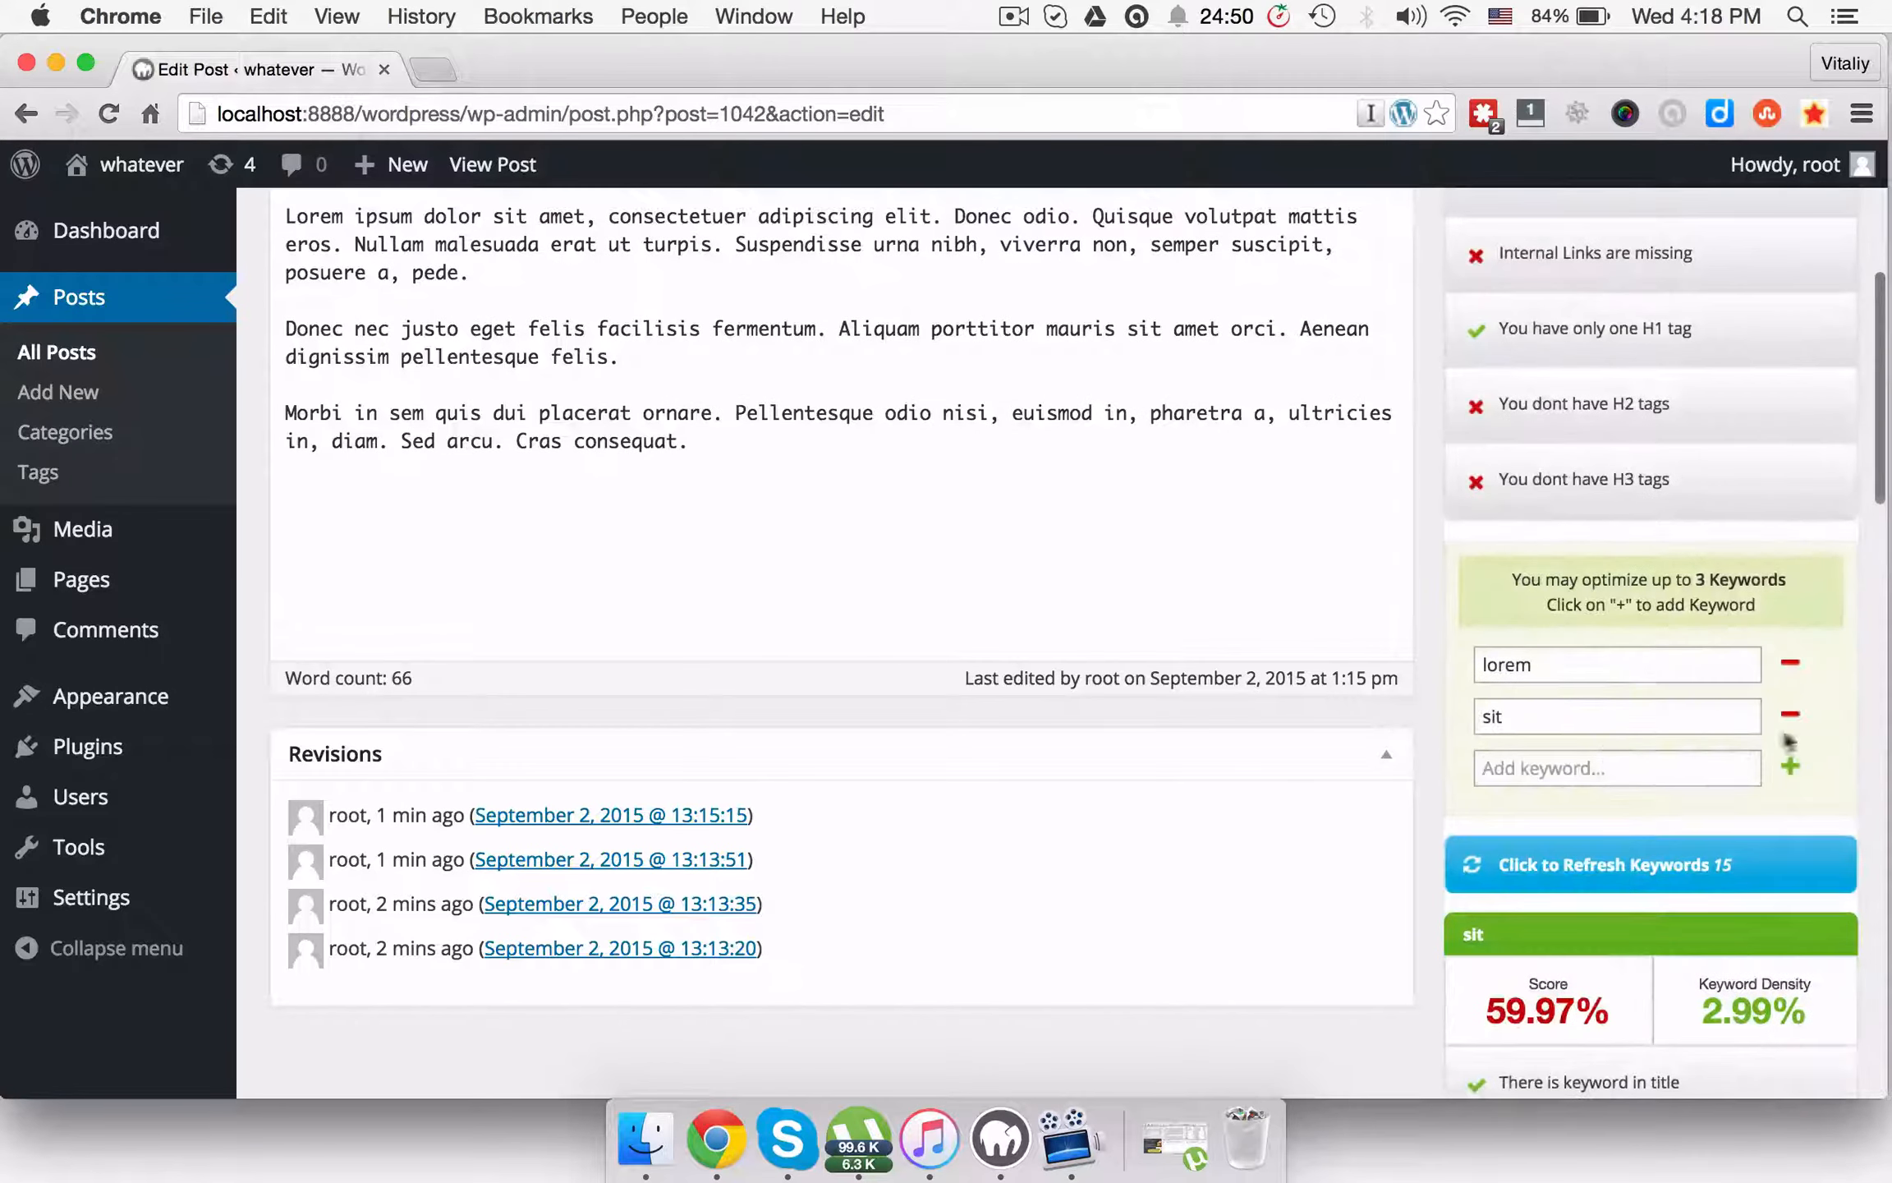
click(1621, 763)
text(e)
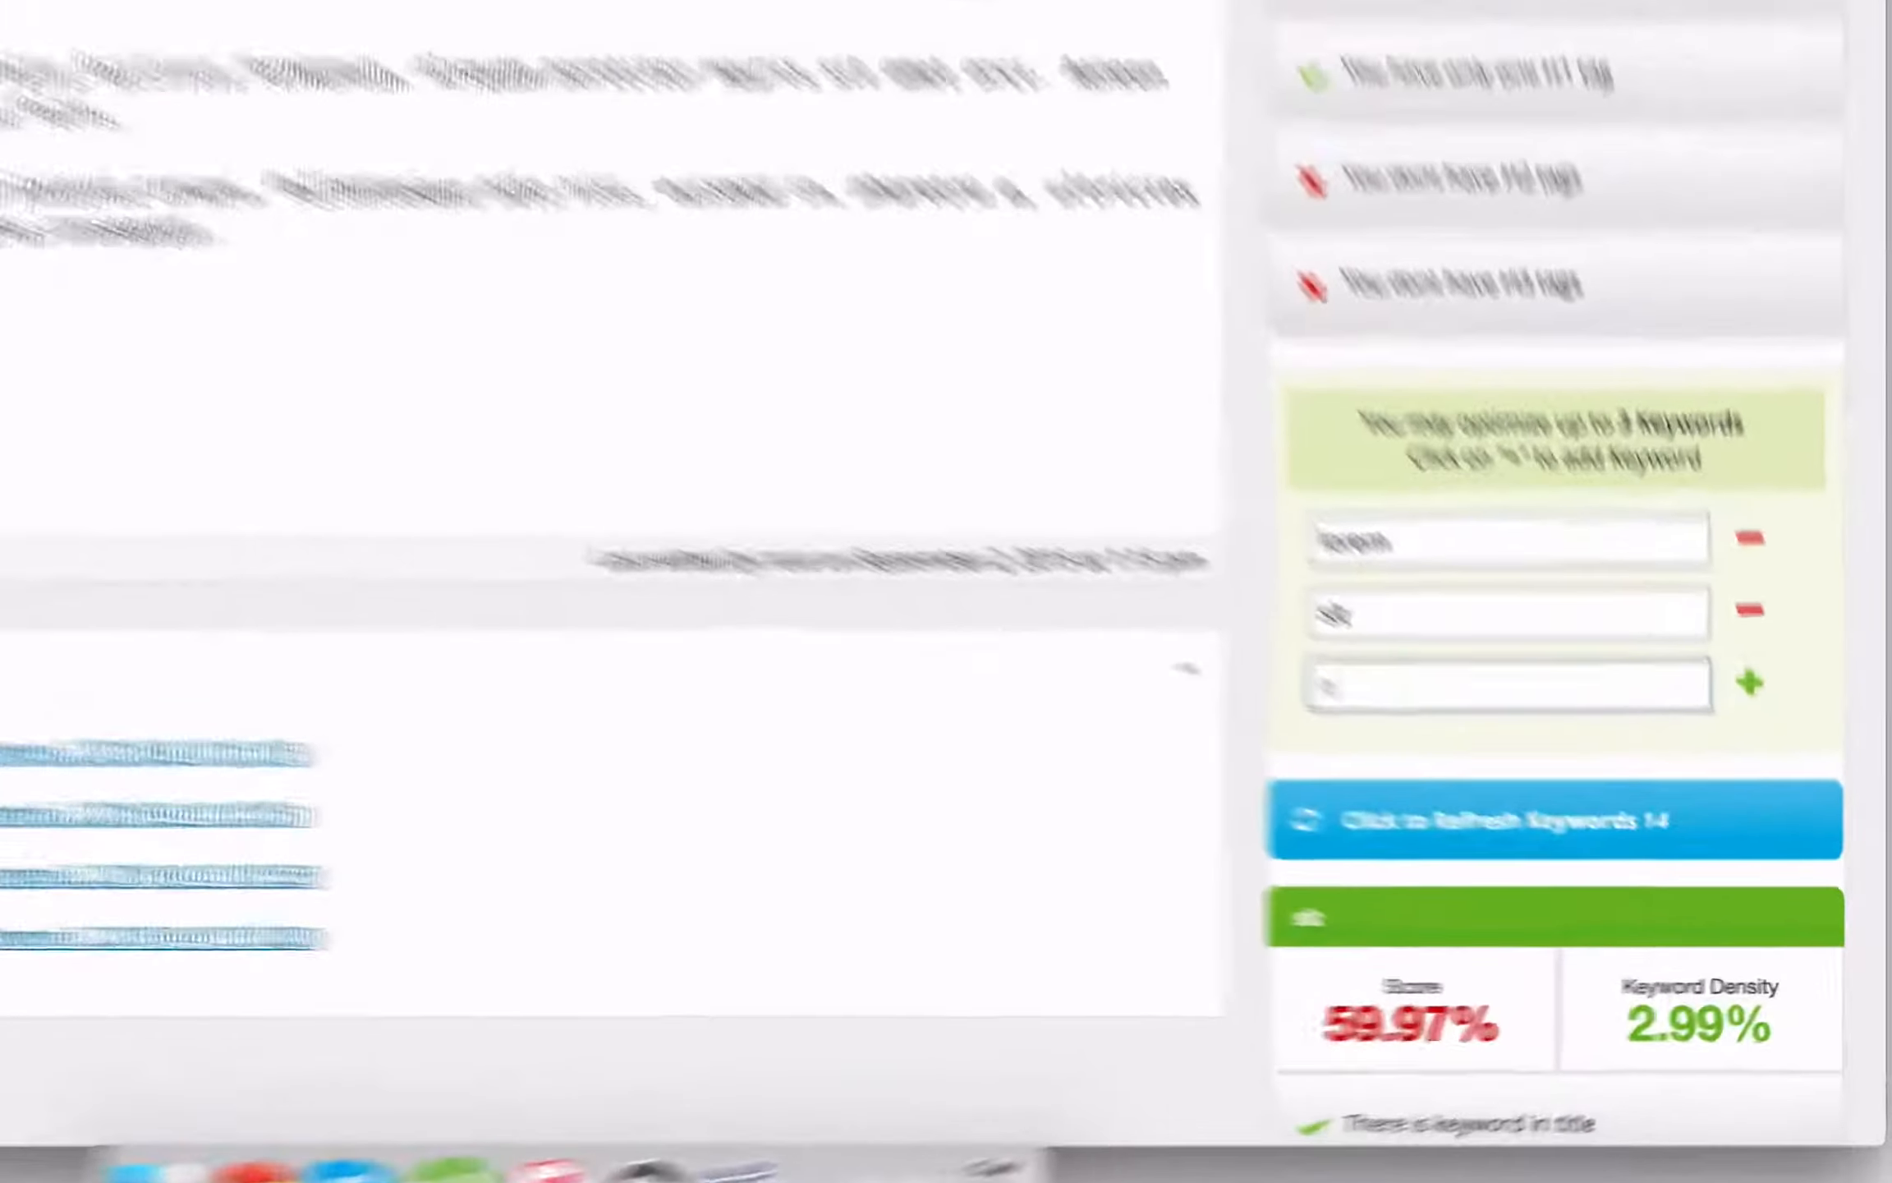
key(BackSpace)
text(Te)
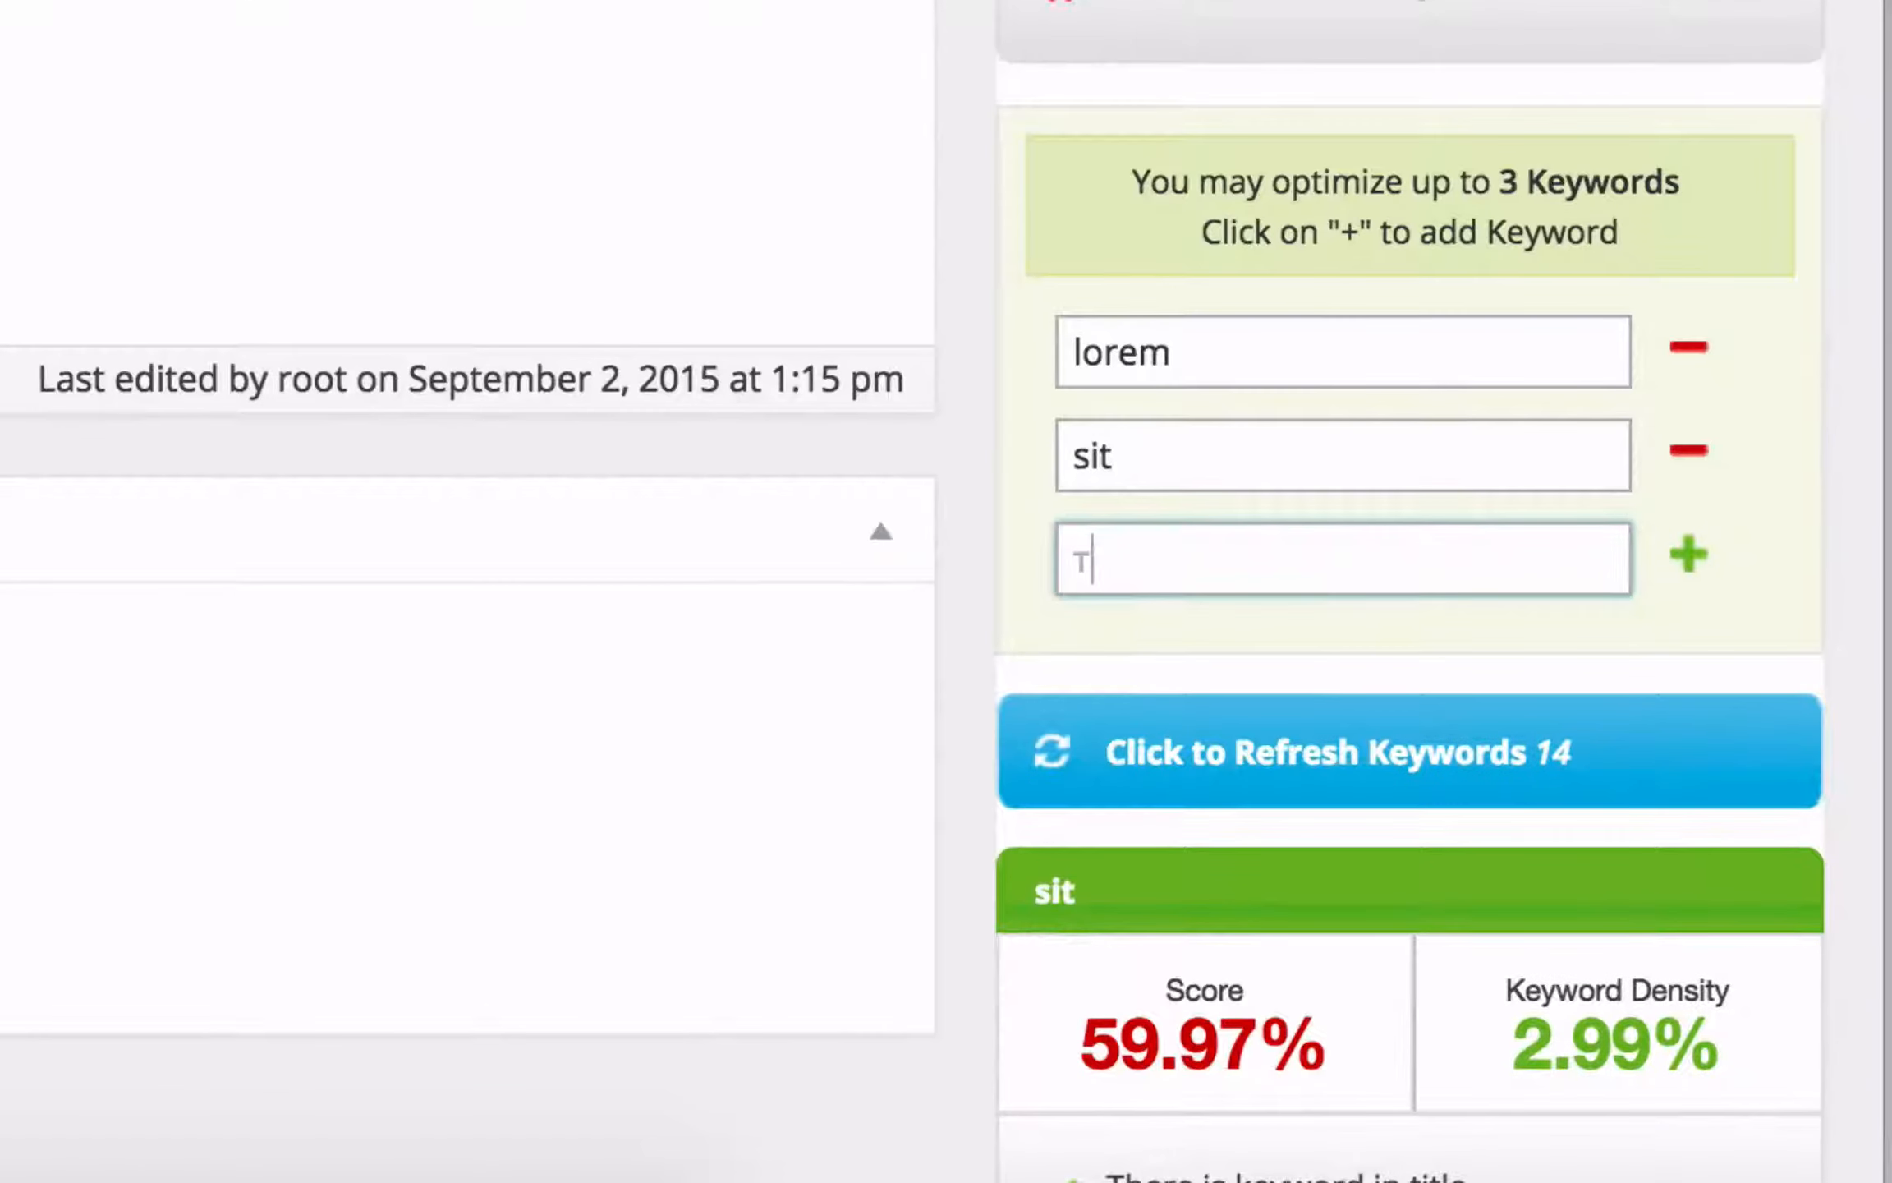
text(стую)
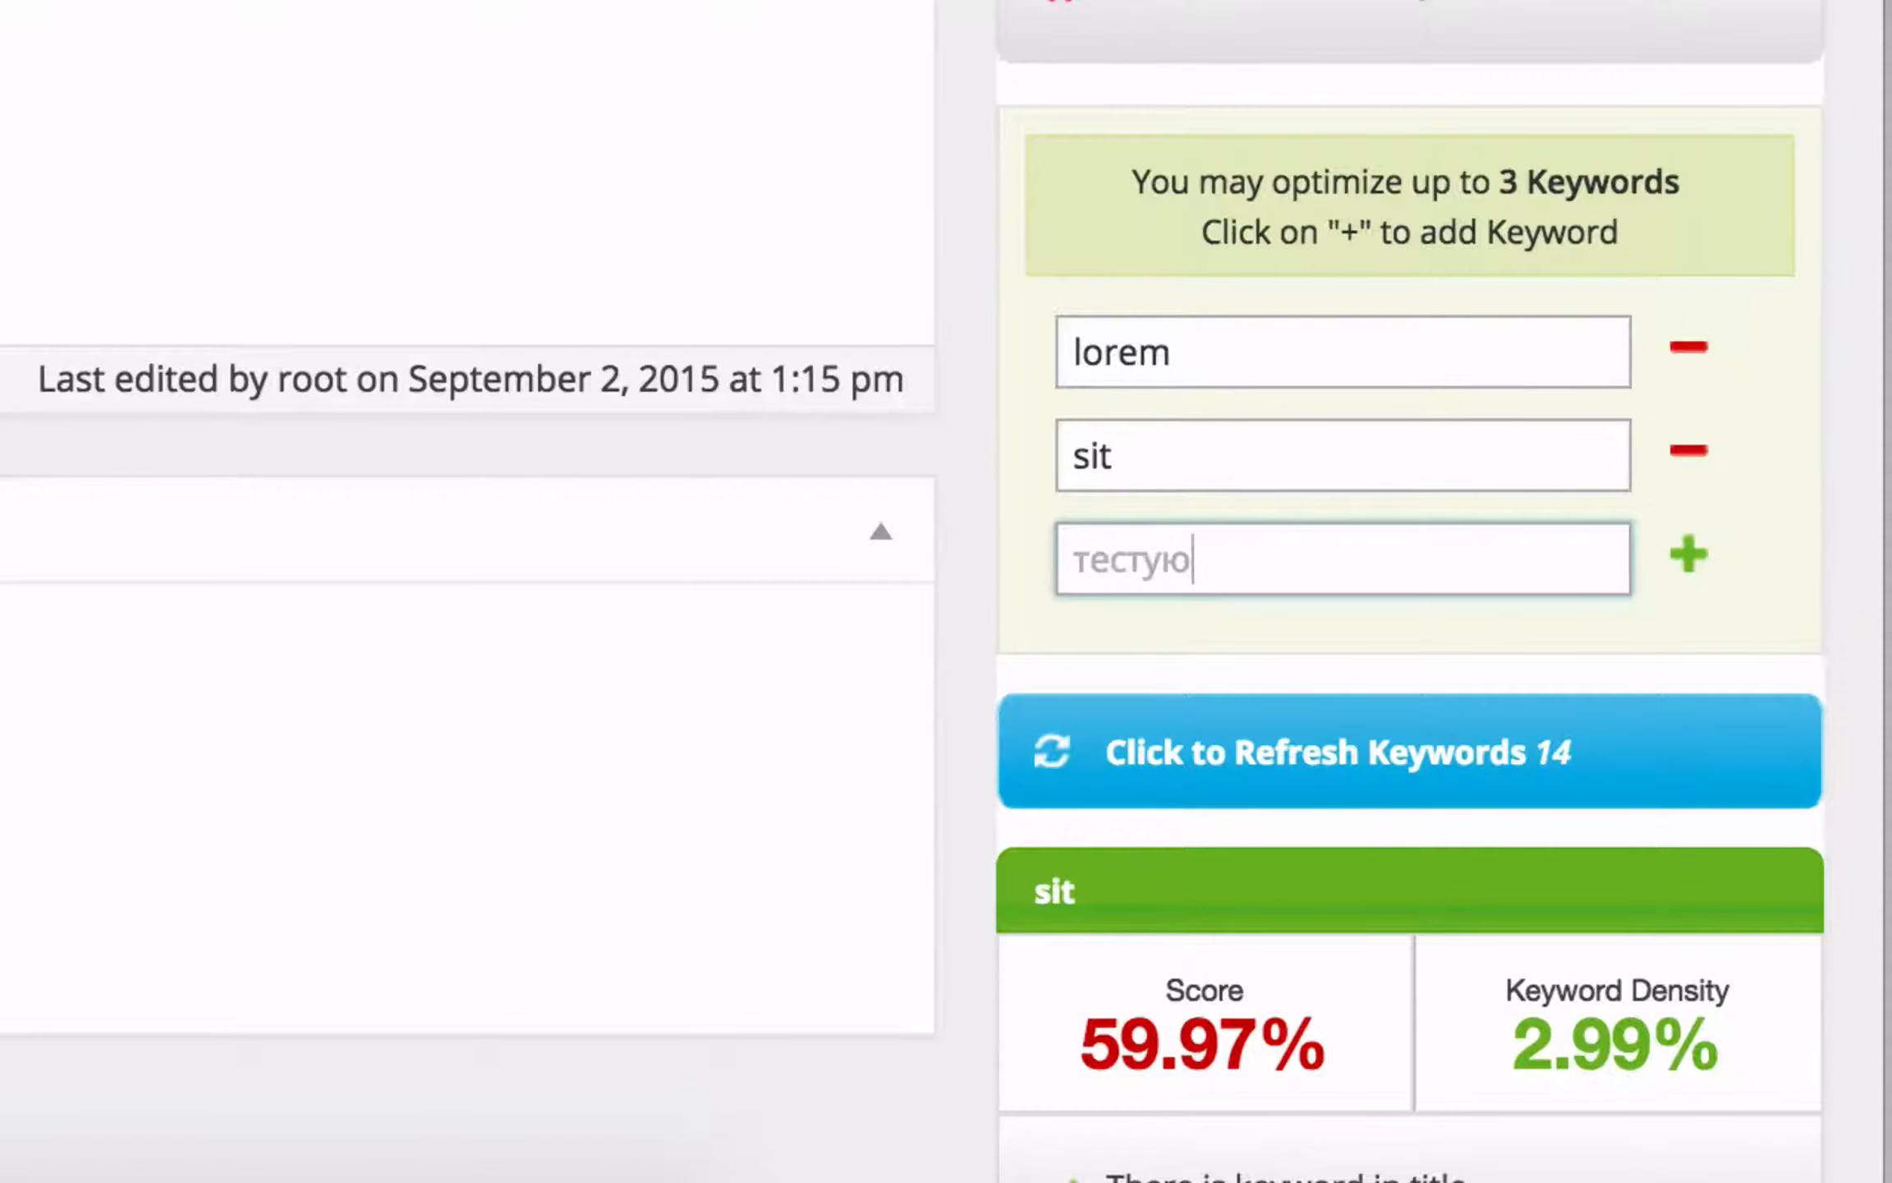
click(1685, 554)
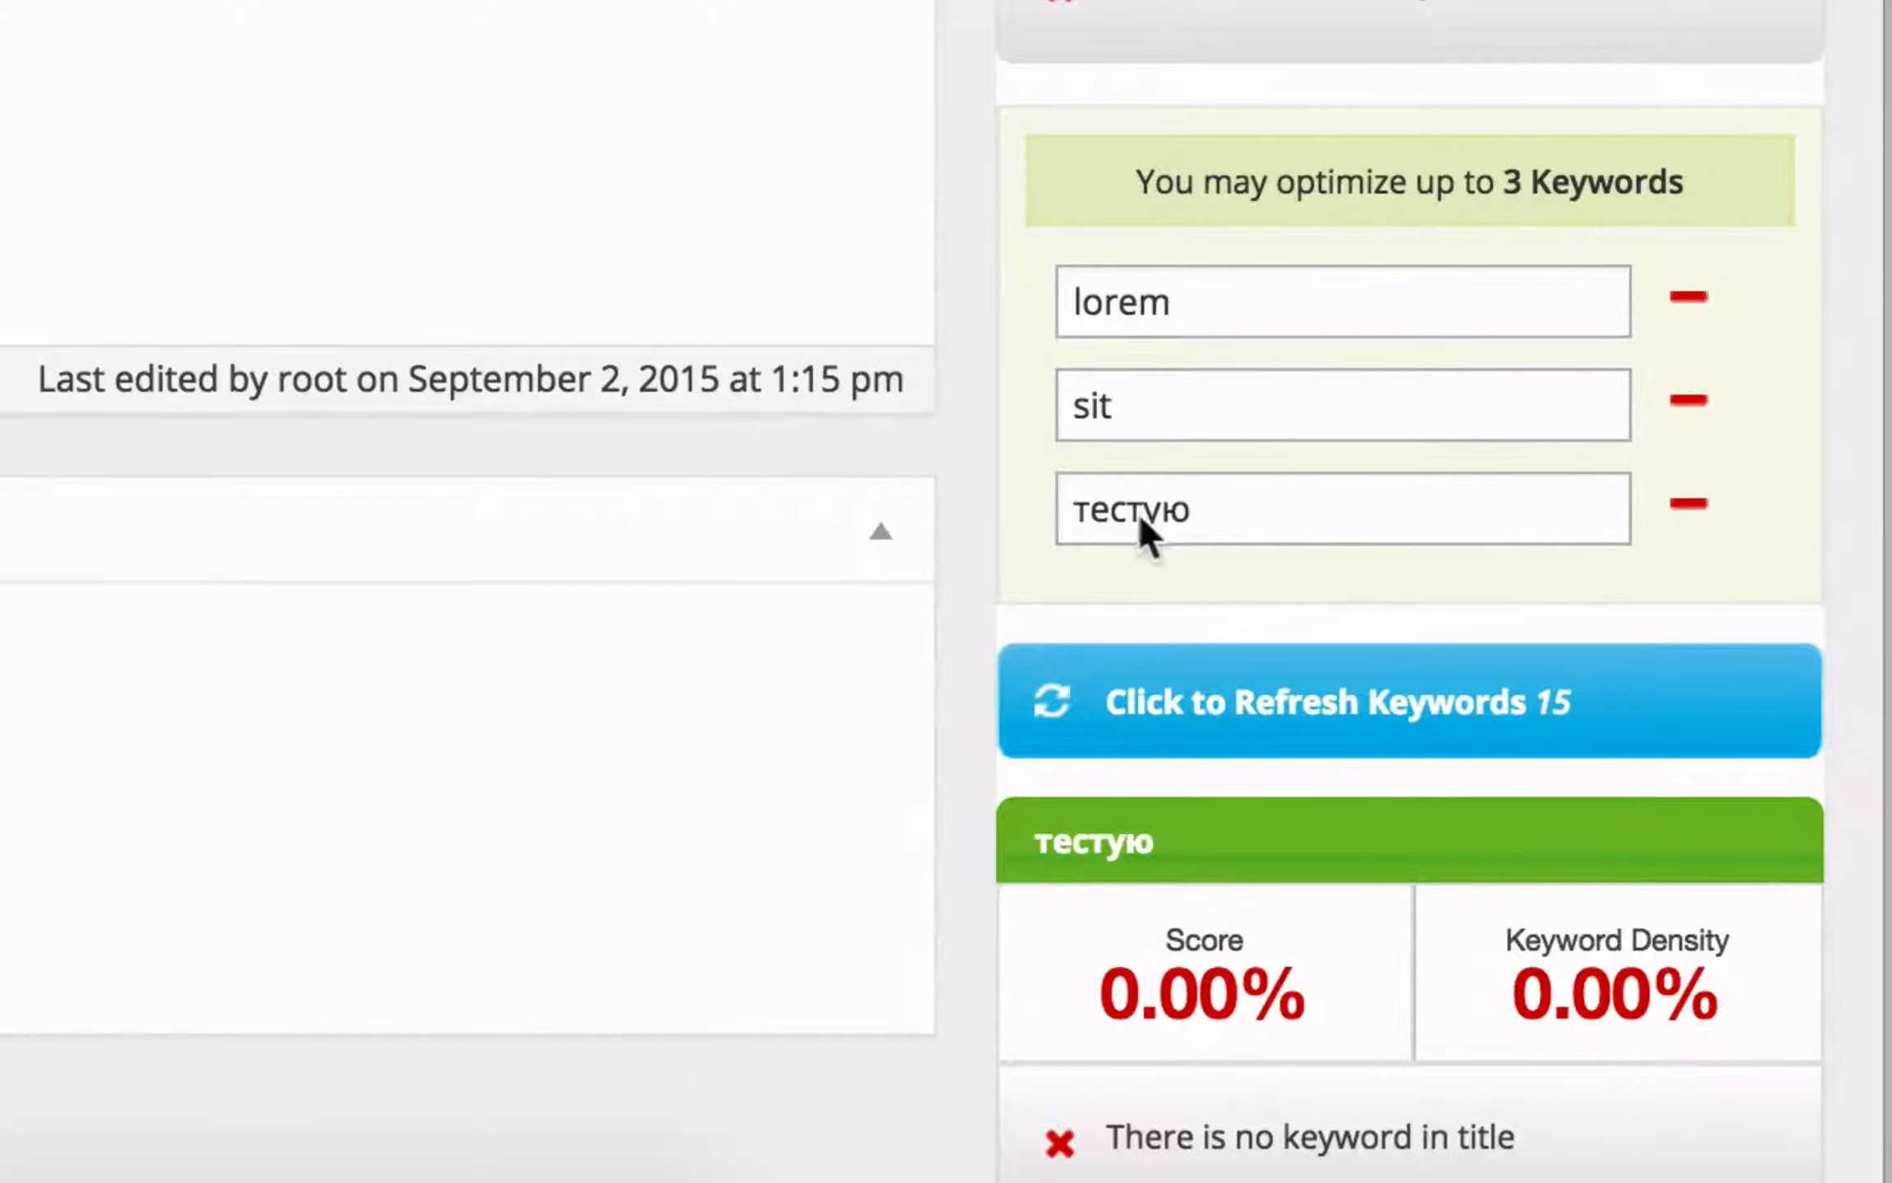
Highlight the keyword тестую in the list, and examine the score, density and tag checks in its report
double_click(1162, 507)
click(1445, 669)
scroll(1455, 677, down, 5)
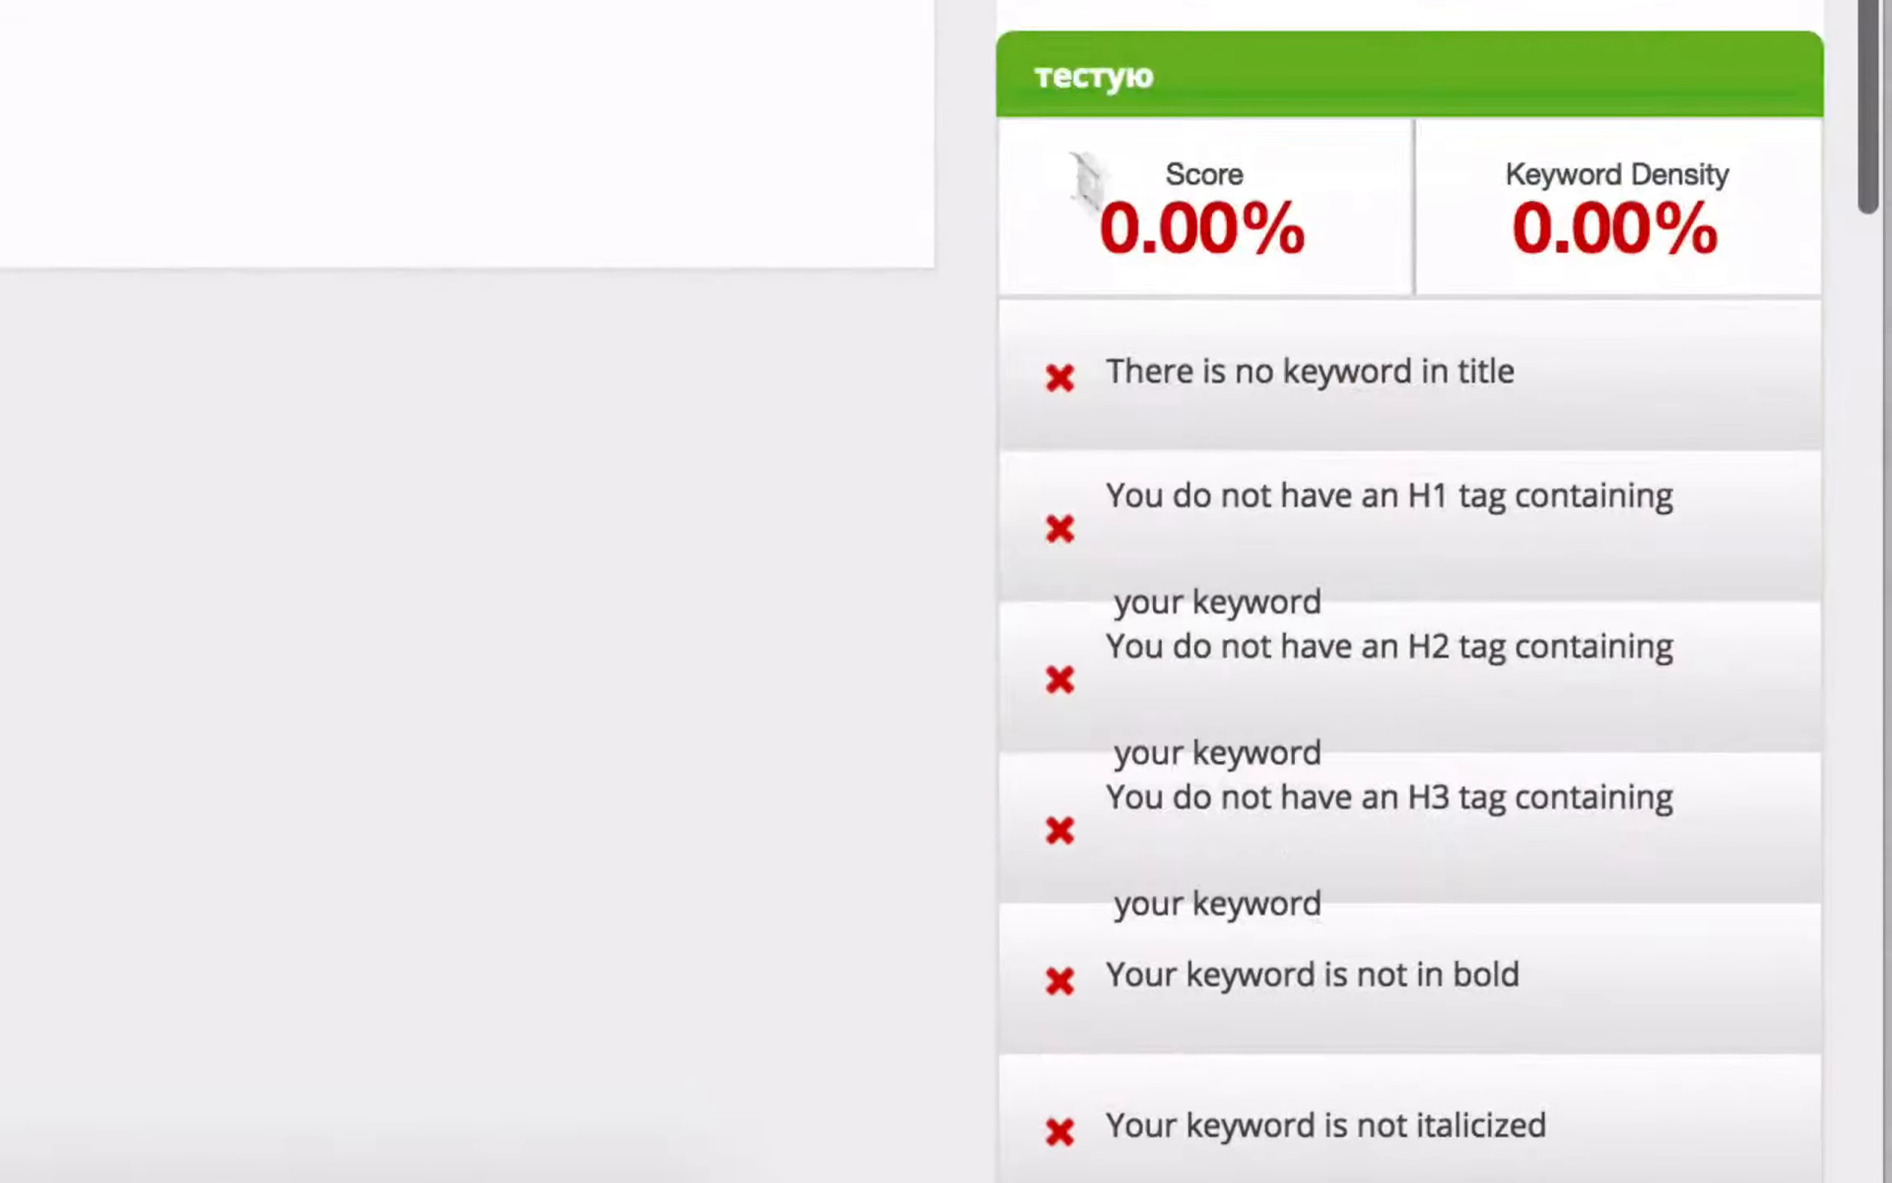
scroll(1419, 466, down, 5)
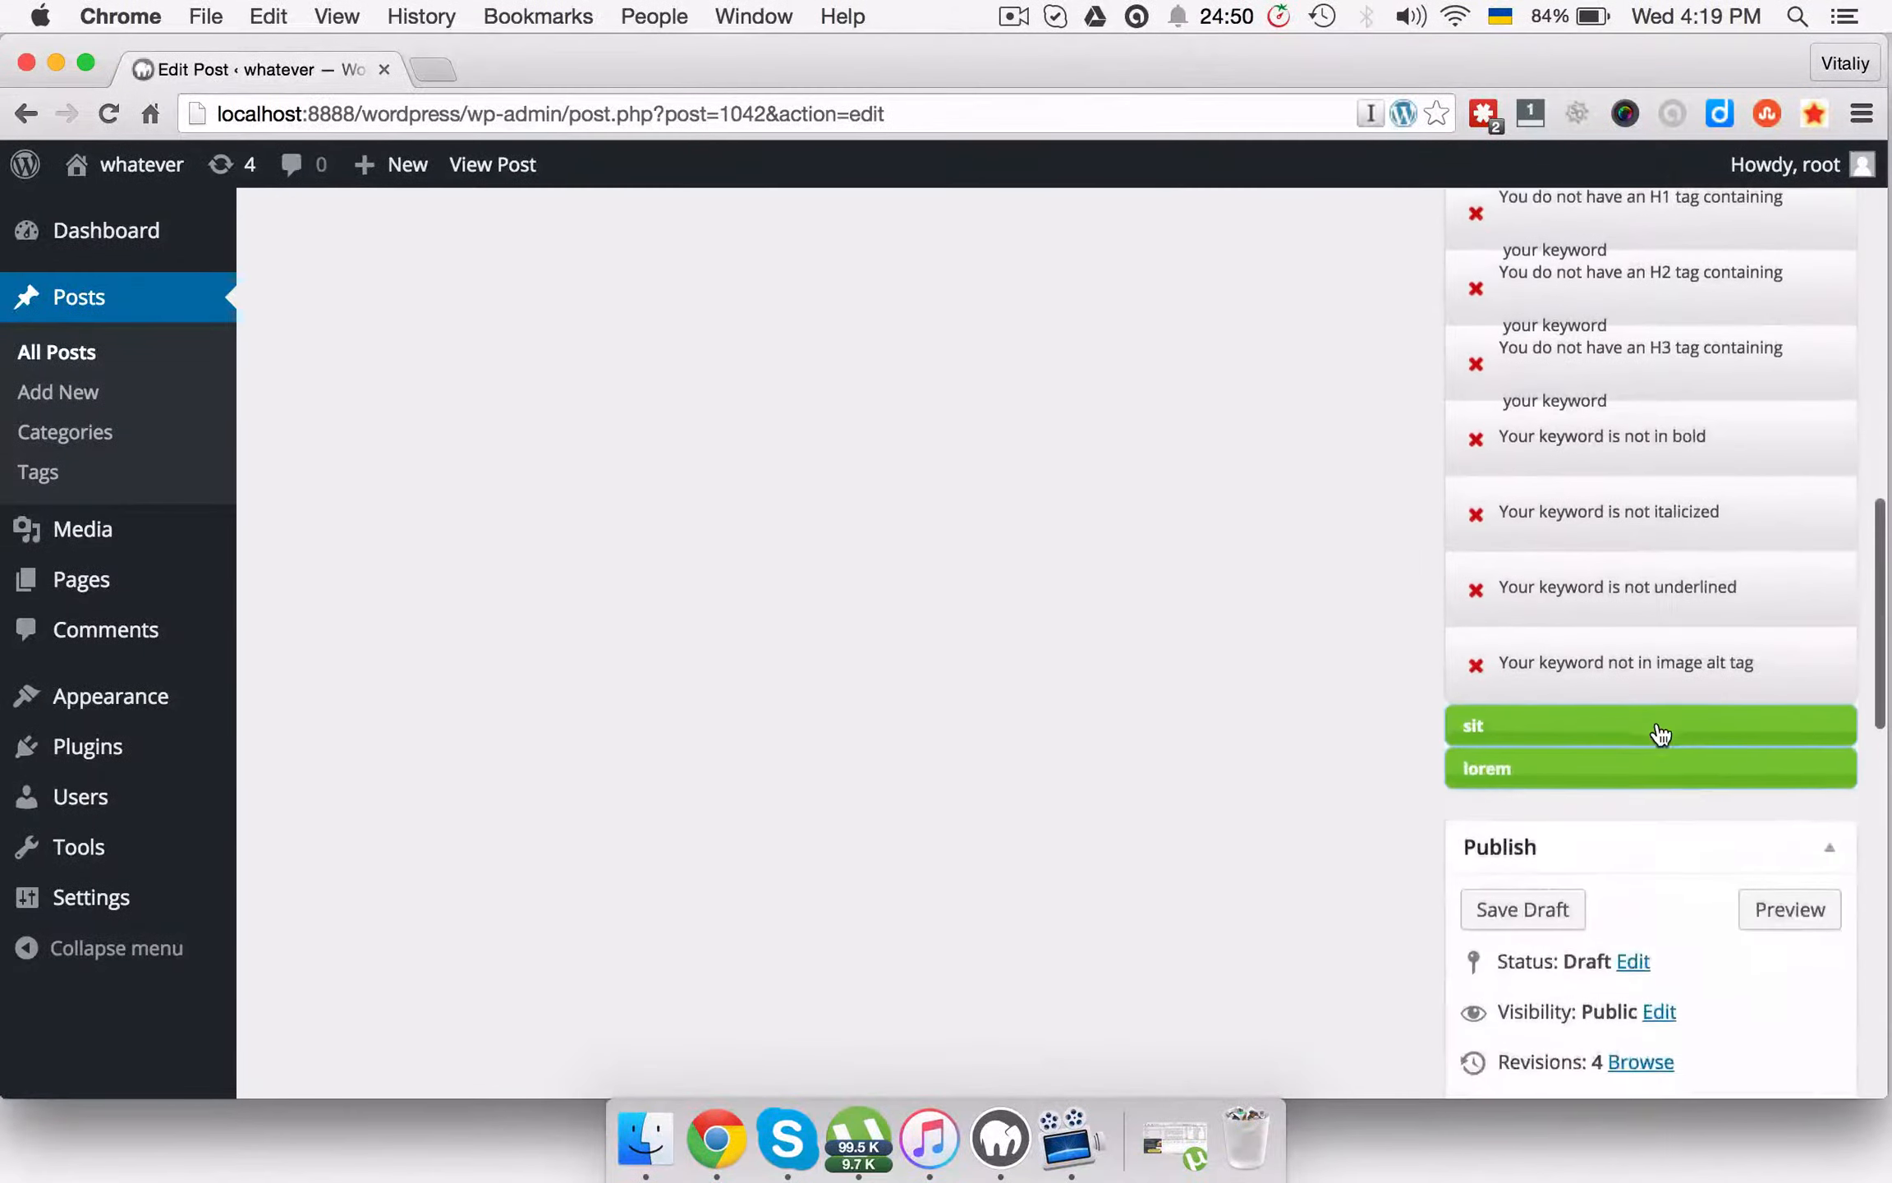
scroll(1656, 720, up, 6)
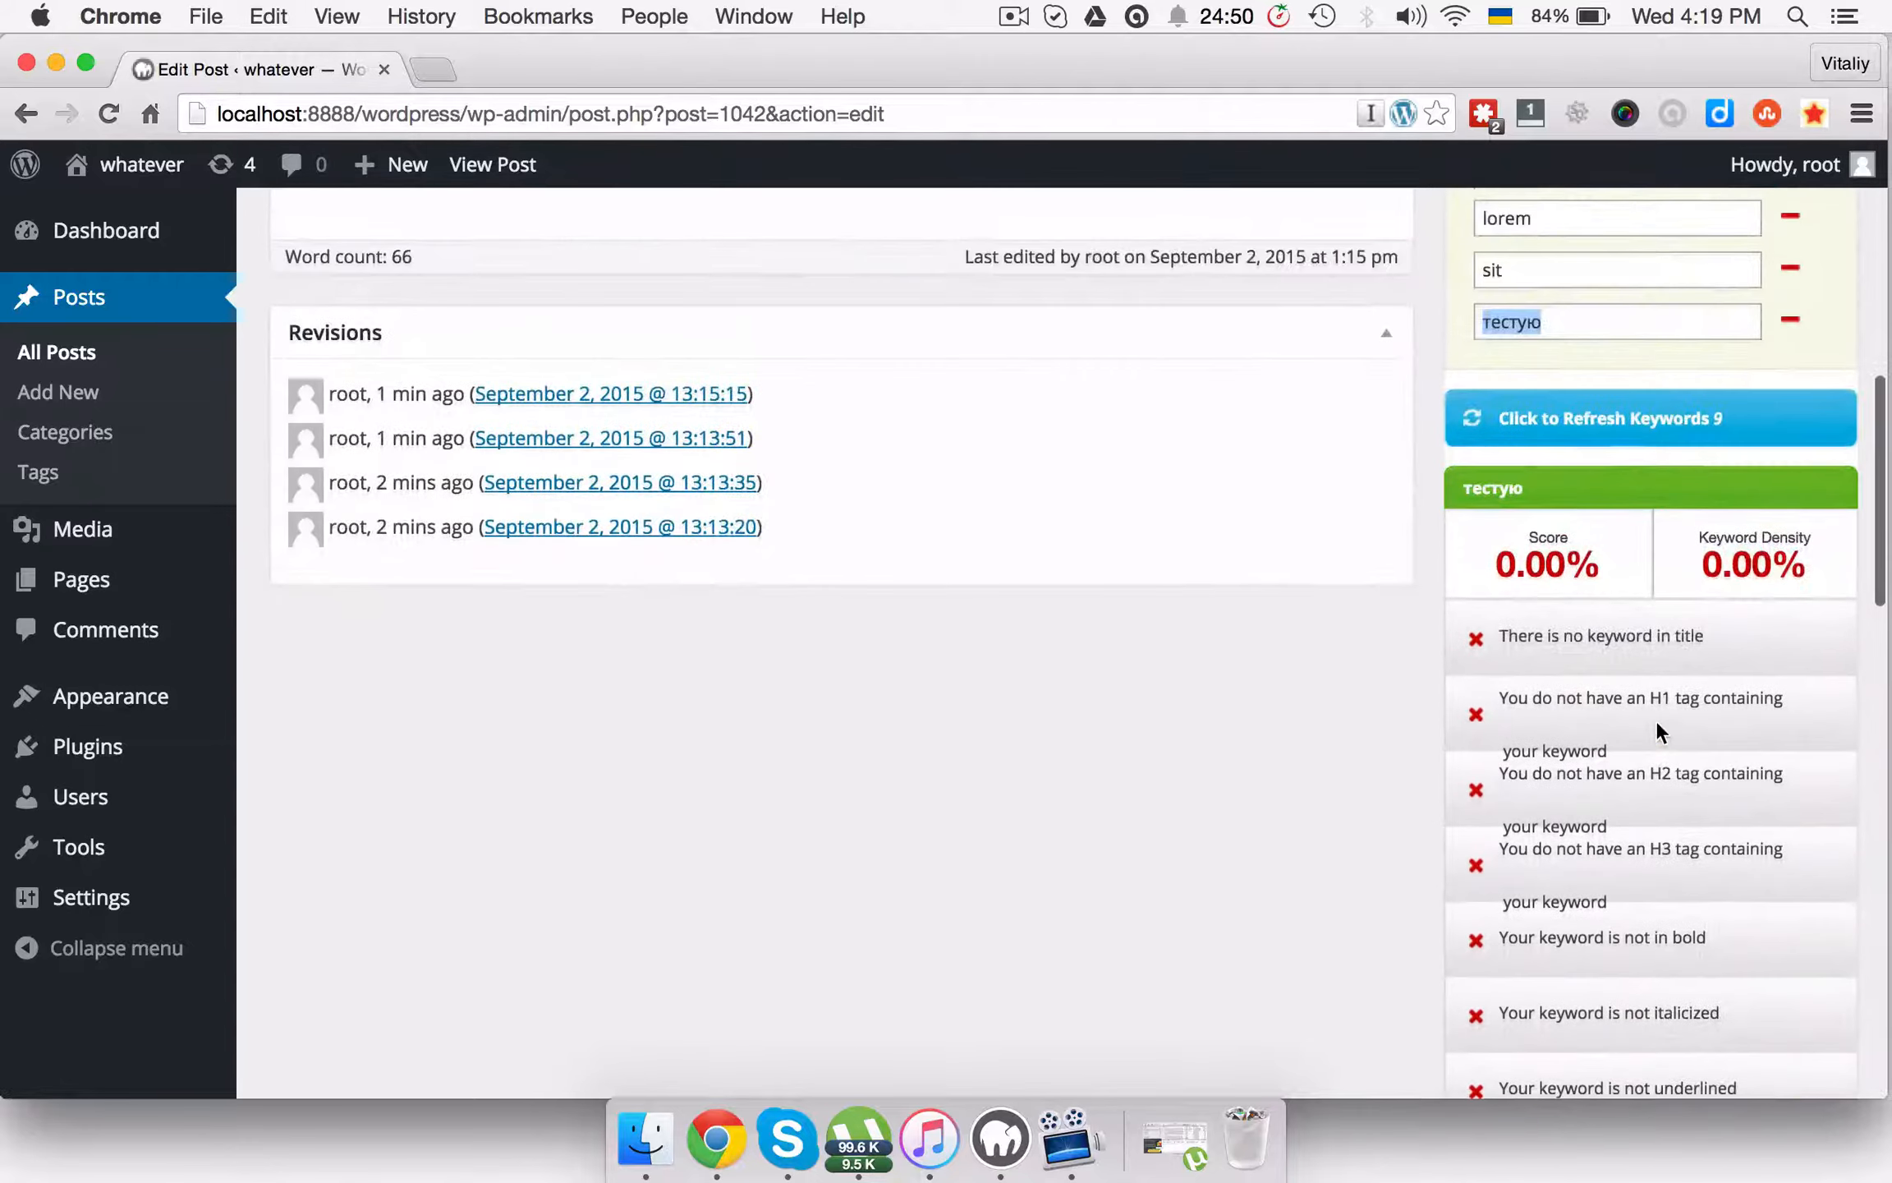
Collapse the тестую report and remove тестую from the keyword list
click(1749, 487)
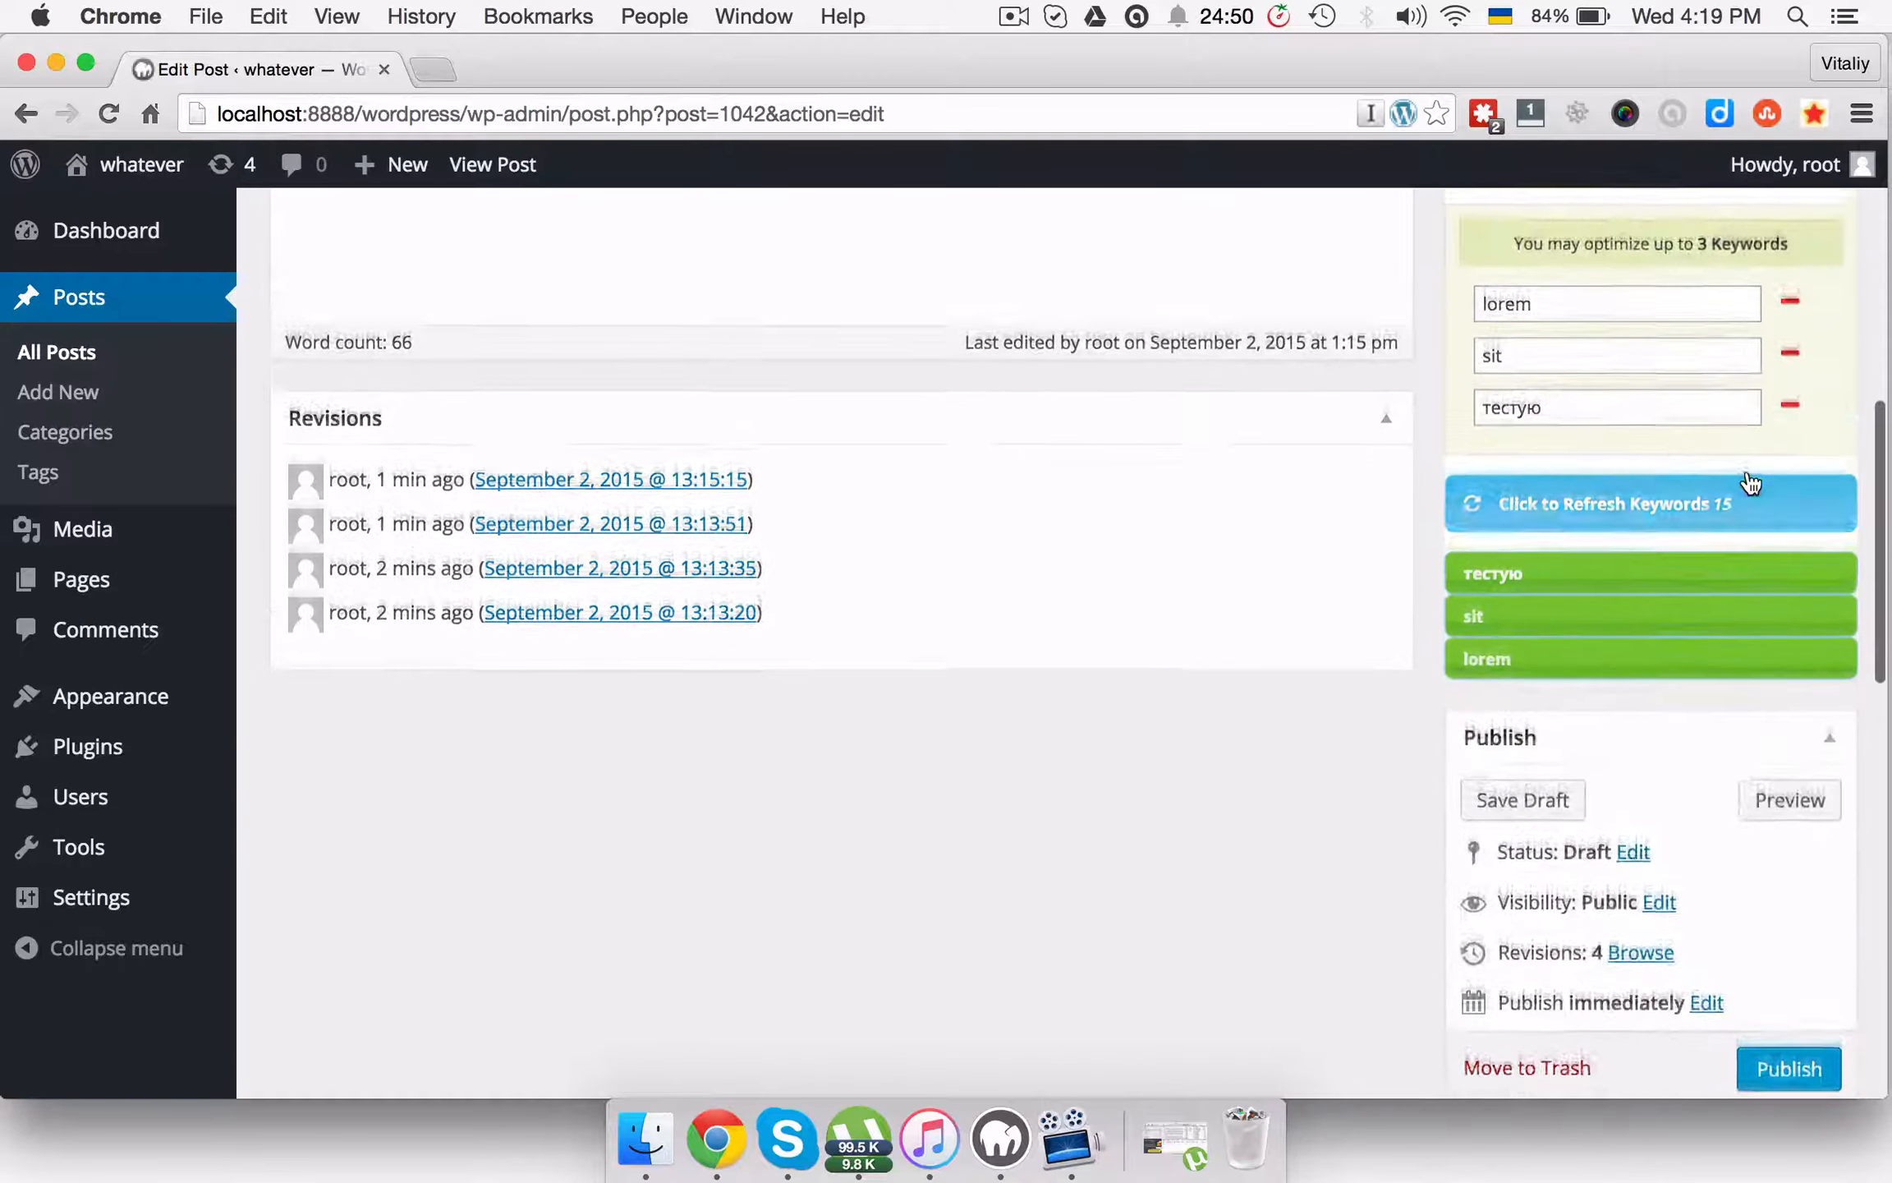
click(1790, 529)
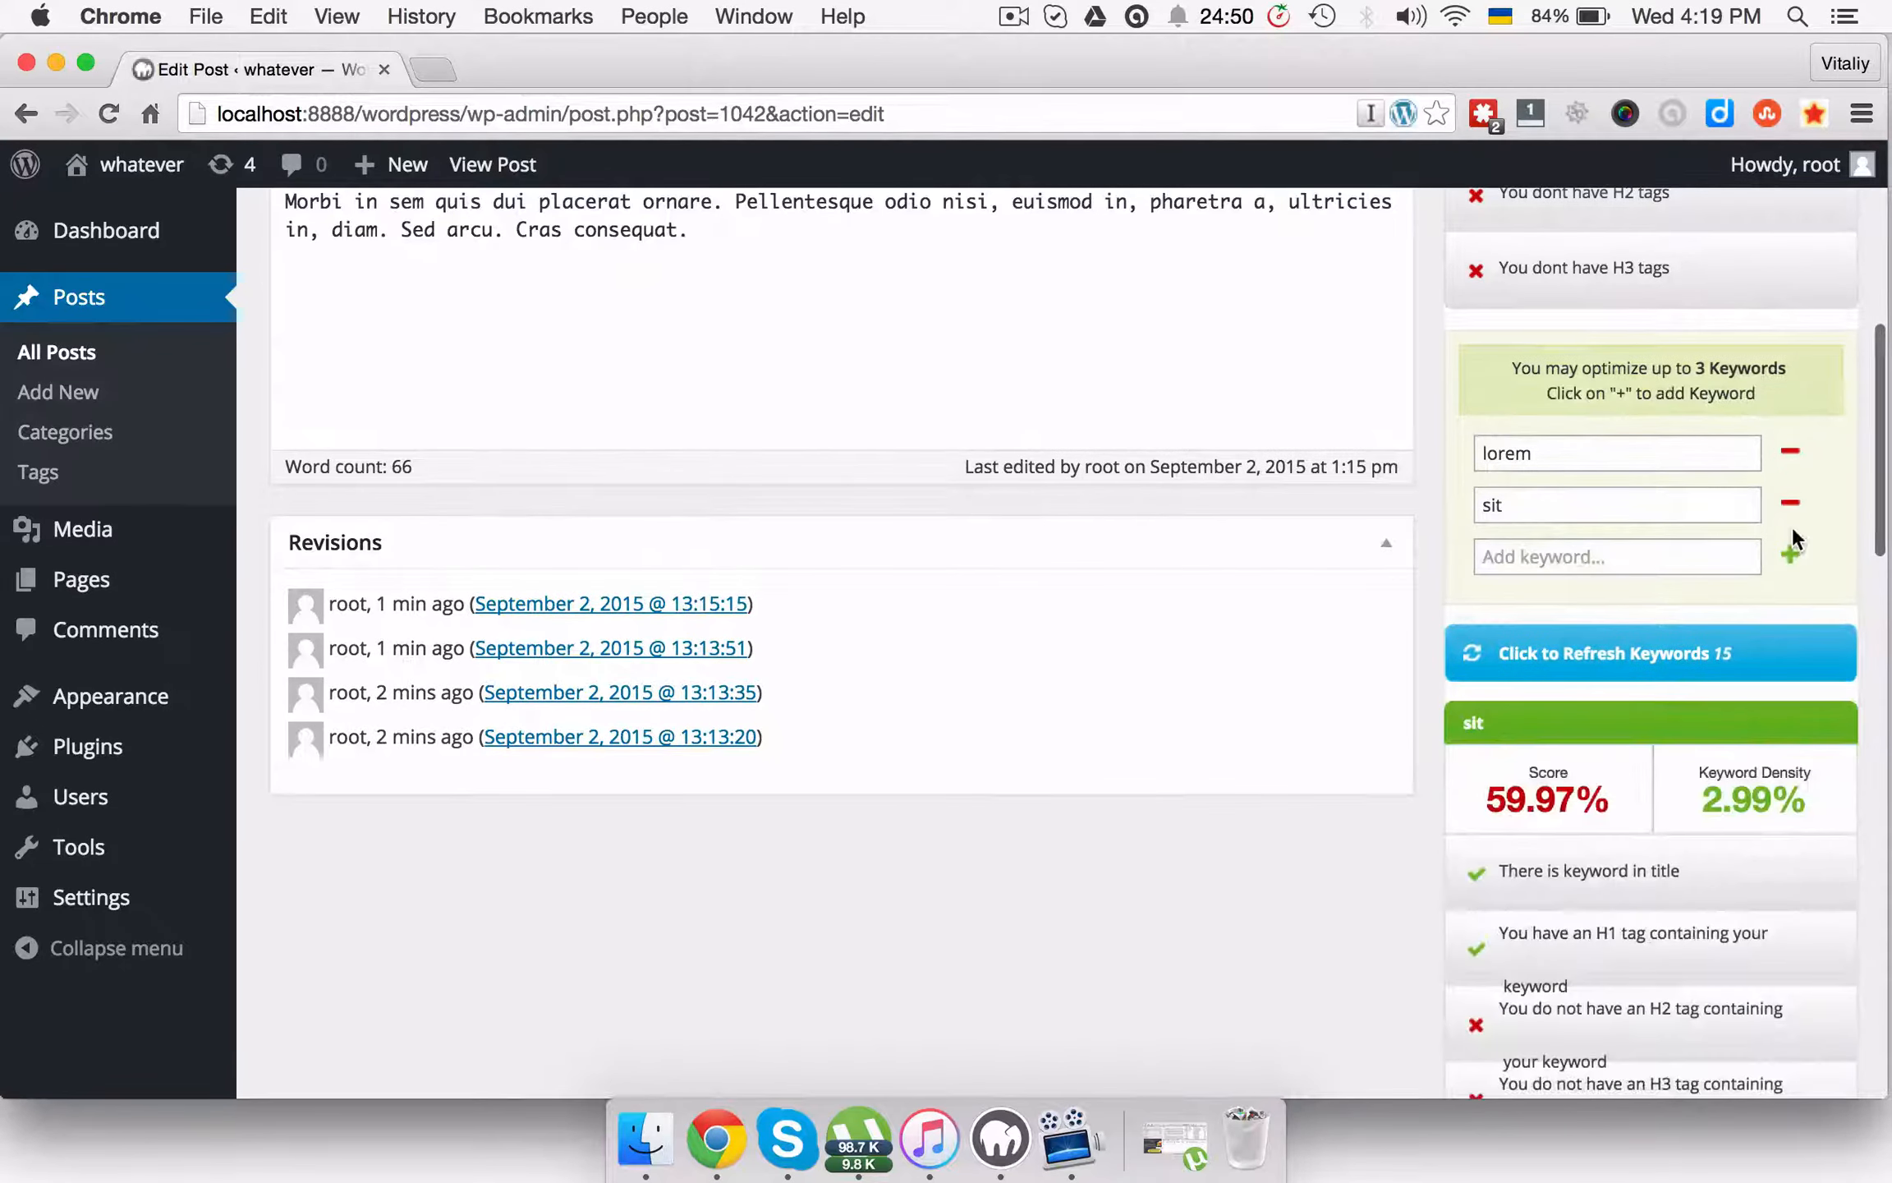
click(1653, 556)
Review the general SEO checks again, and examine the score, keyword density and tag checks of the sit report
scroll(1653, 552, up, 6)
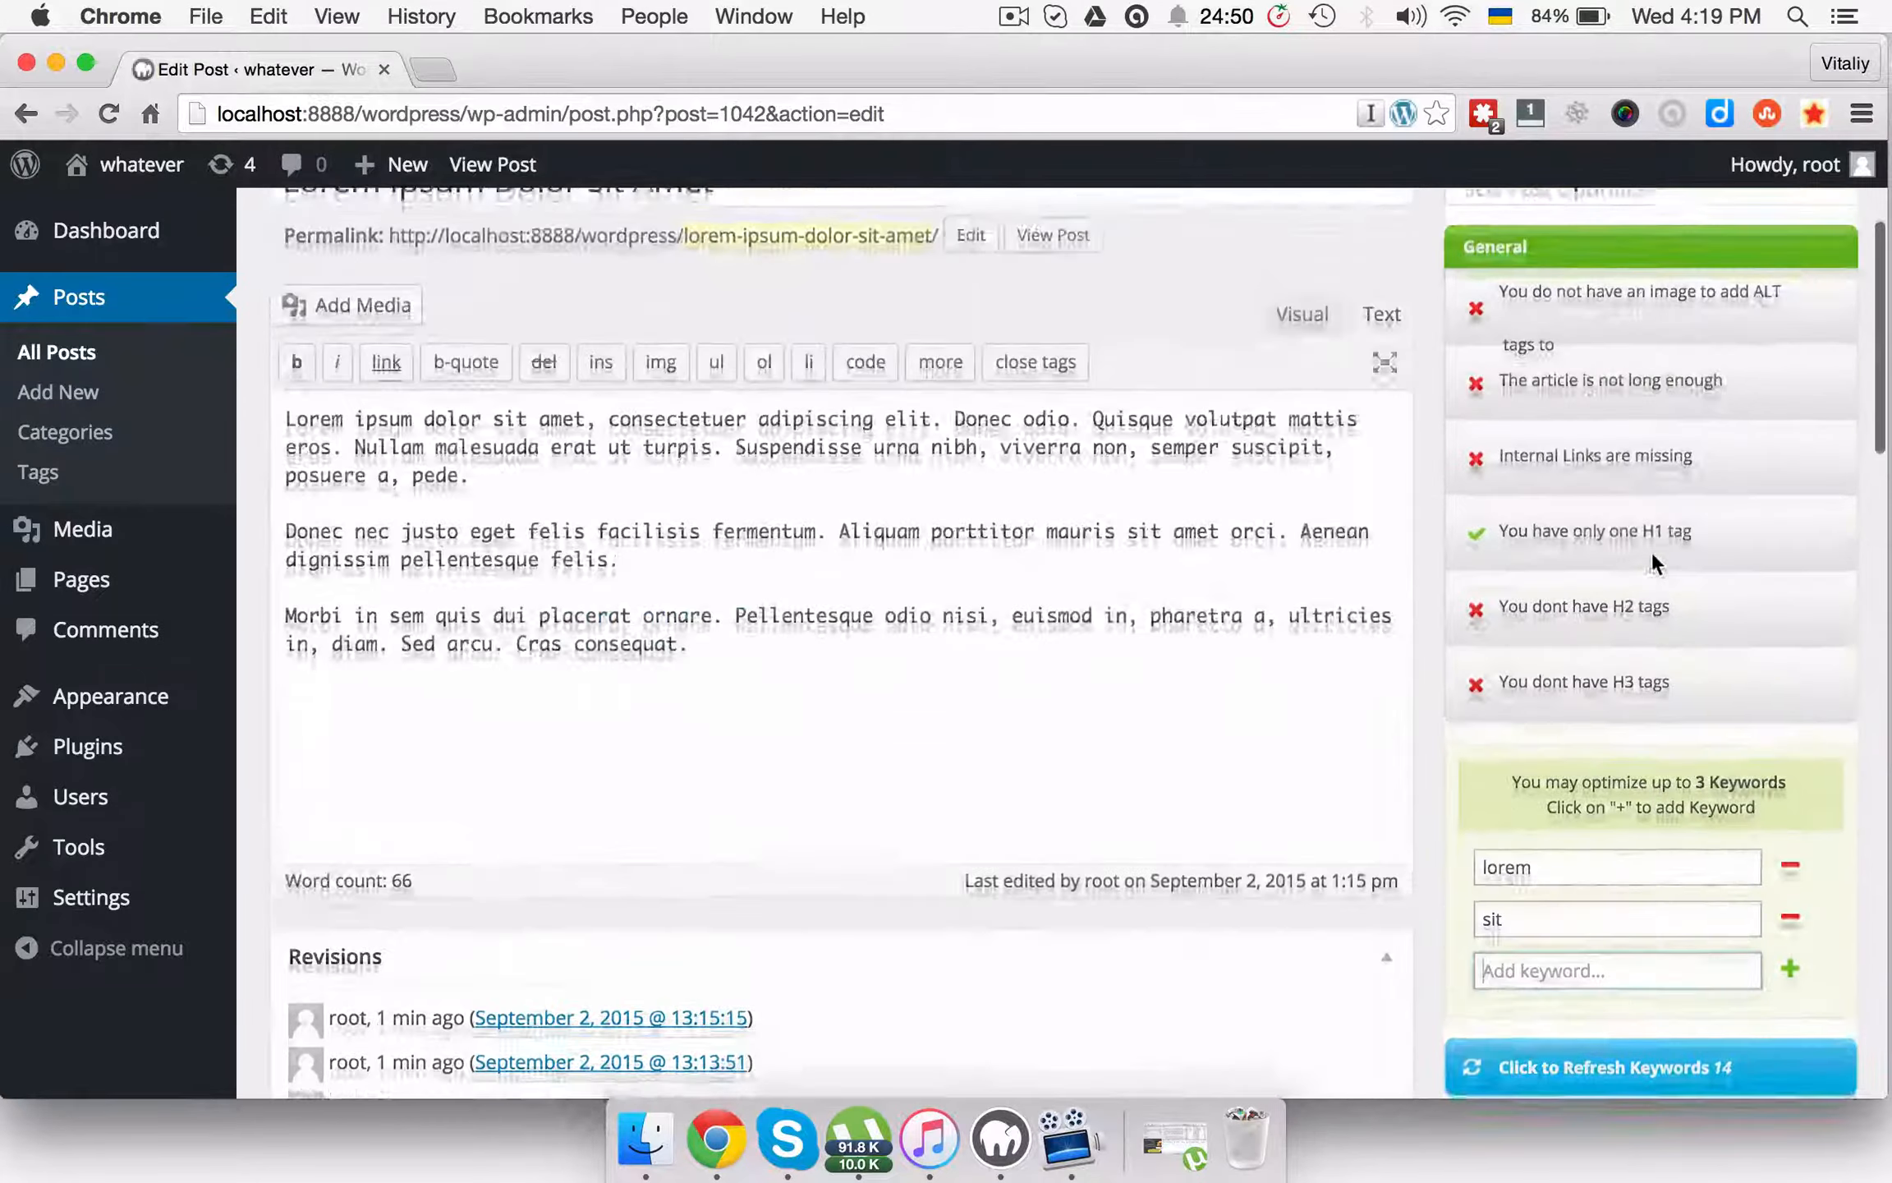
scroll(1653, 551, down, 7)
scroll(1652, 551, up, 6)
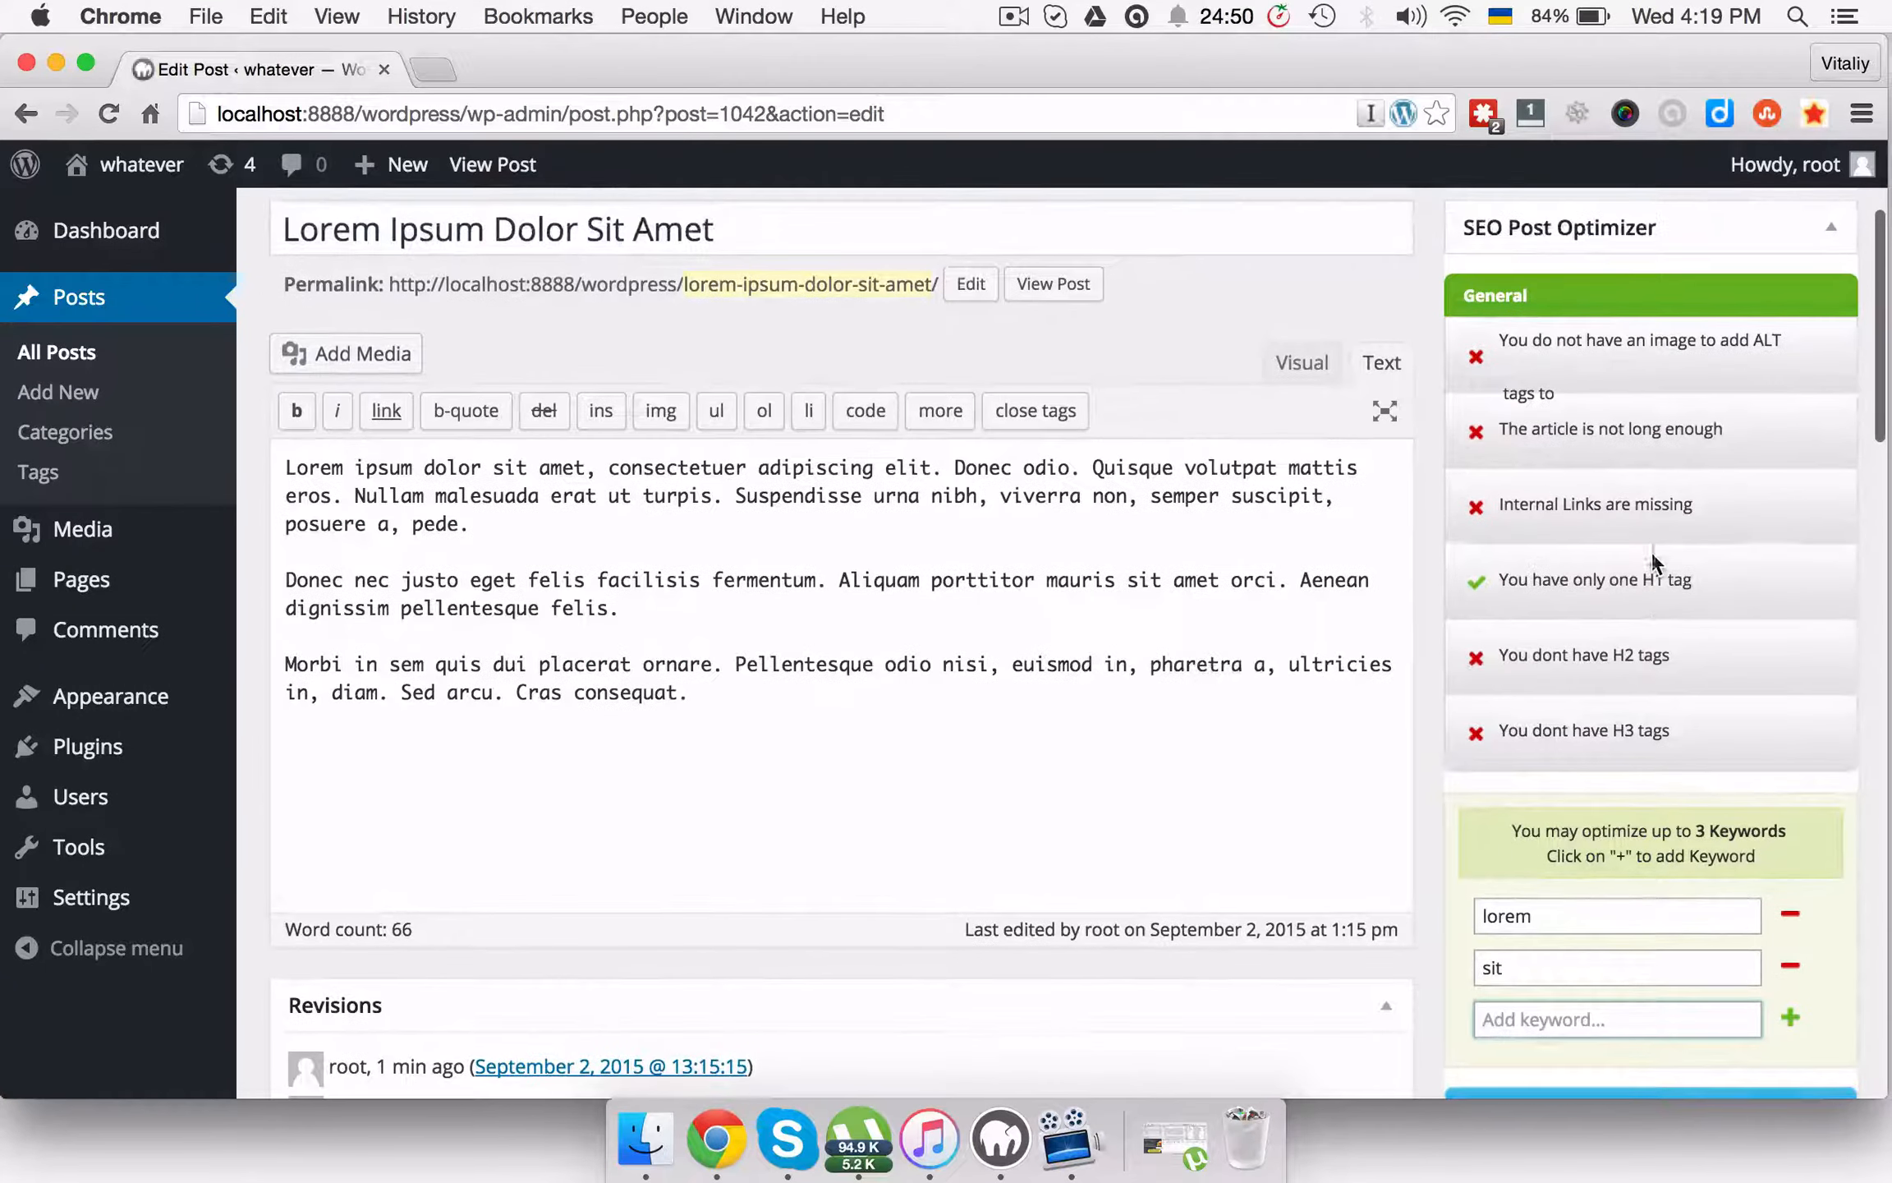
click(1494, 338)
scroll(1496, 338, up, 5)
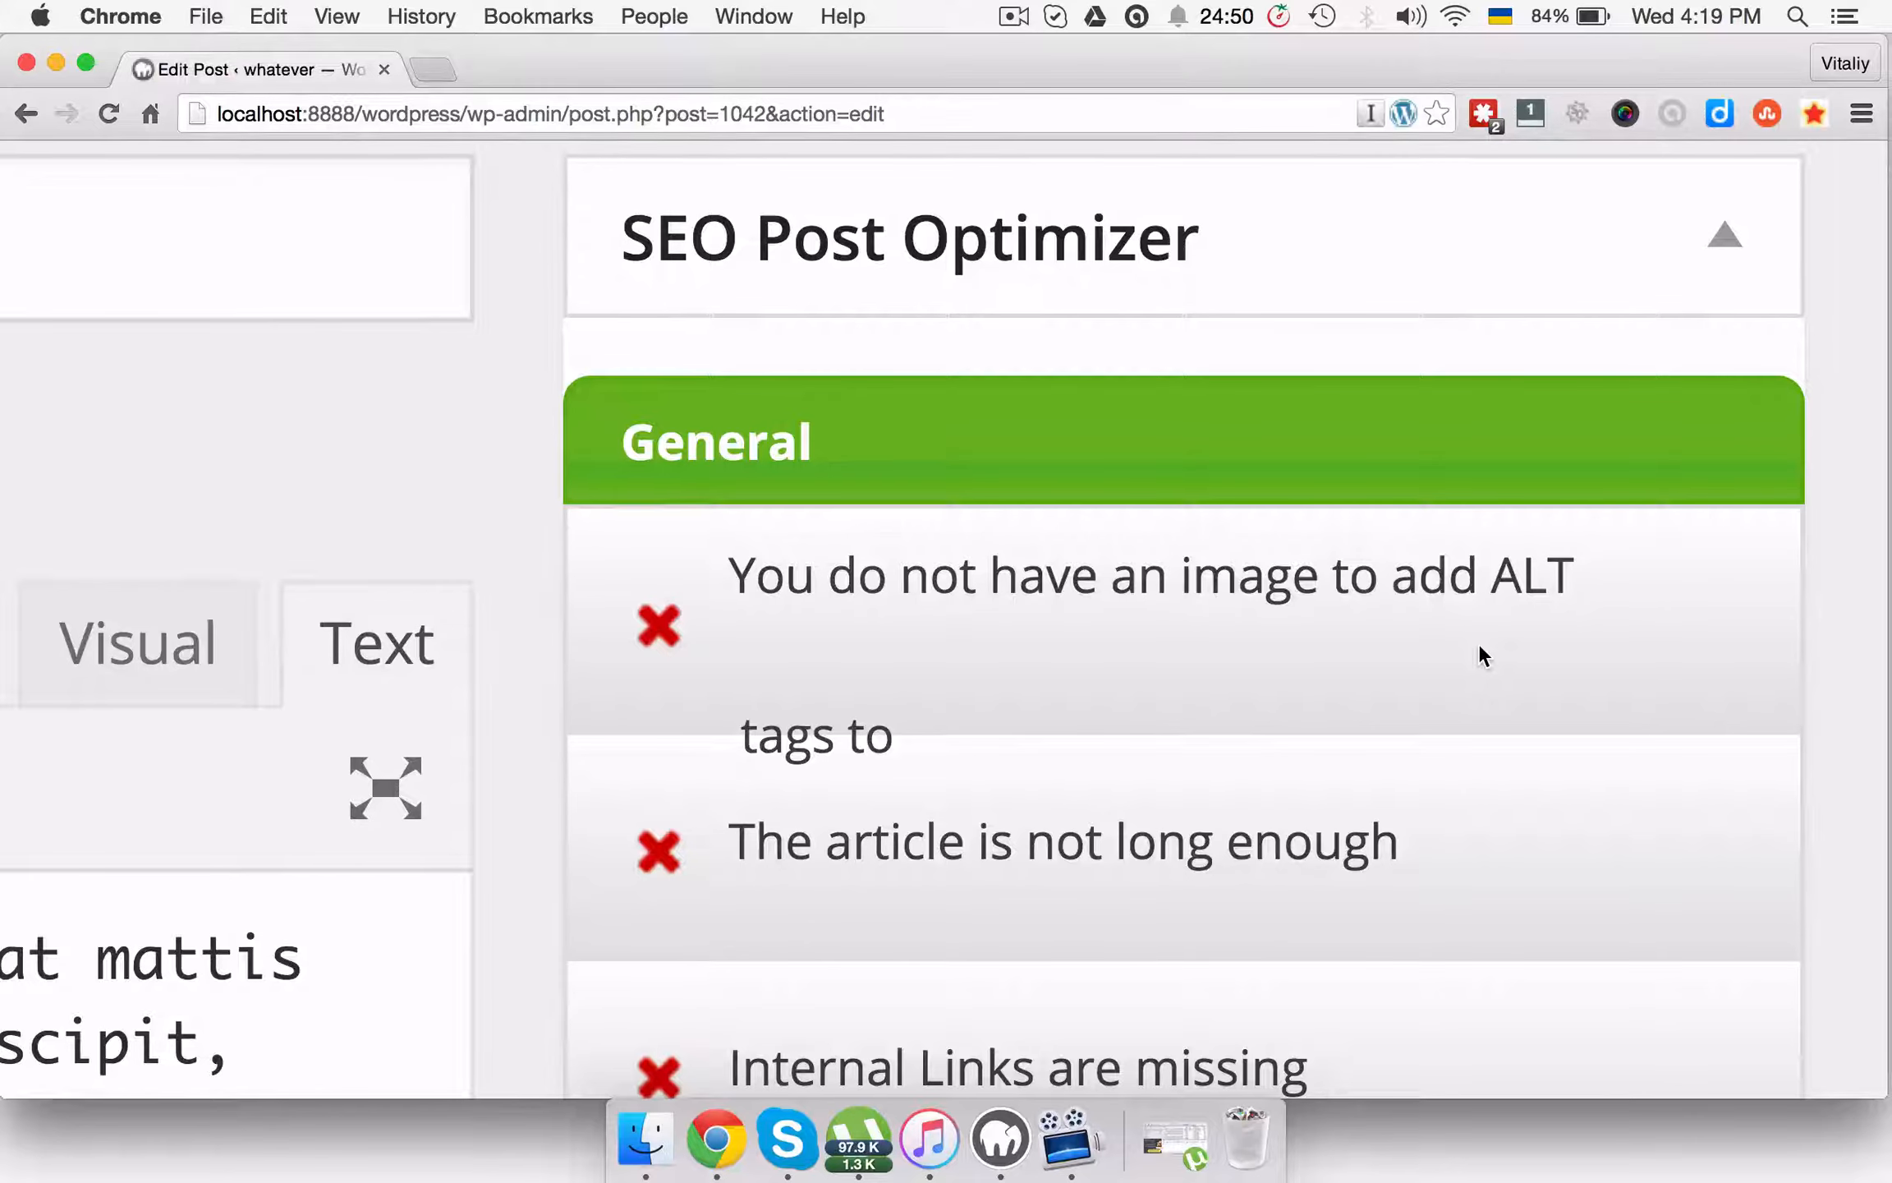
scroll(1544, 568, down, 5)
scroll(1598, 641, down, 3)
scroll(1597, 636, down, 5)
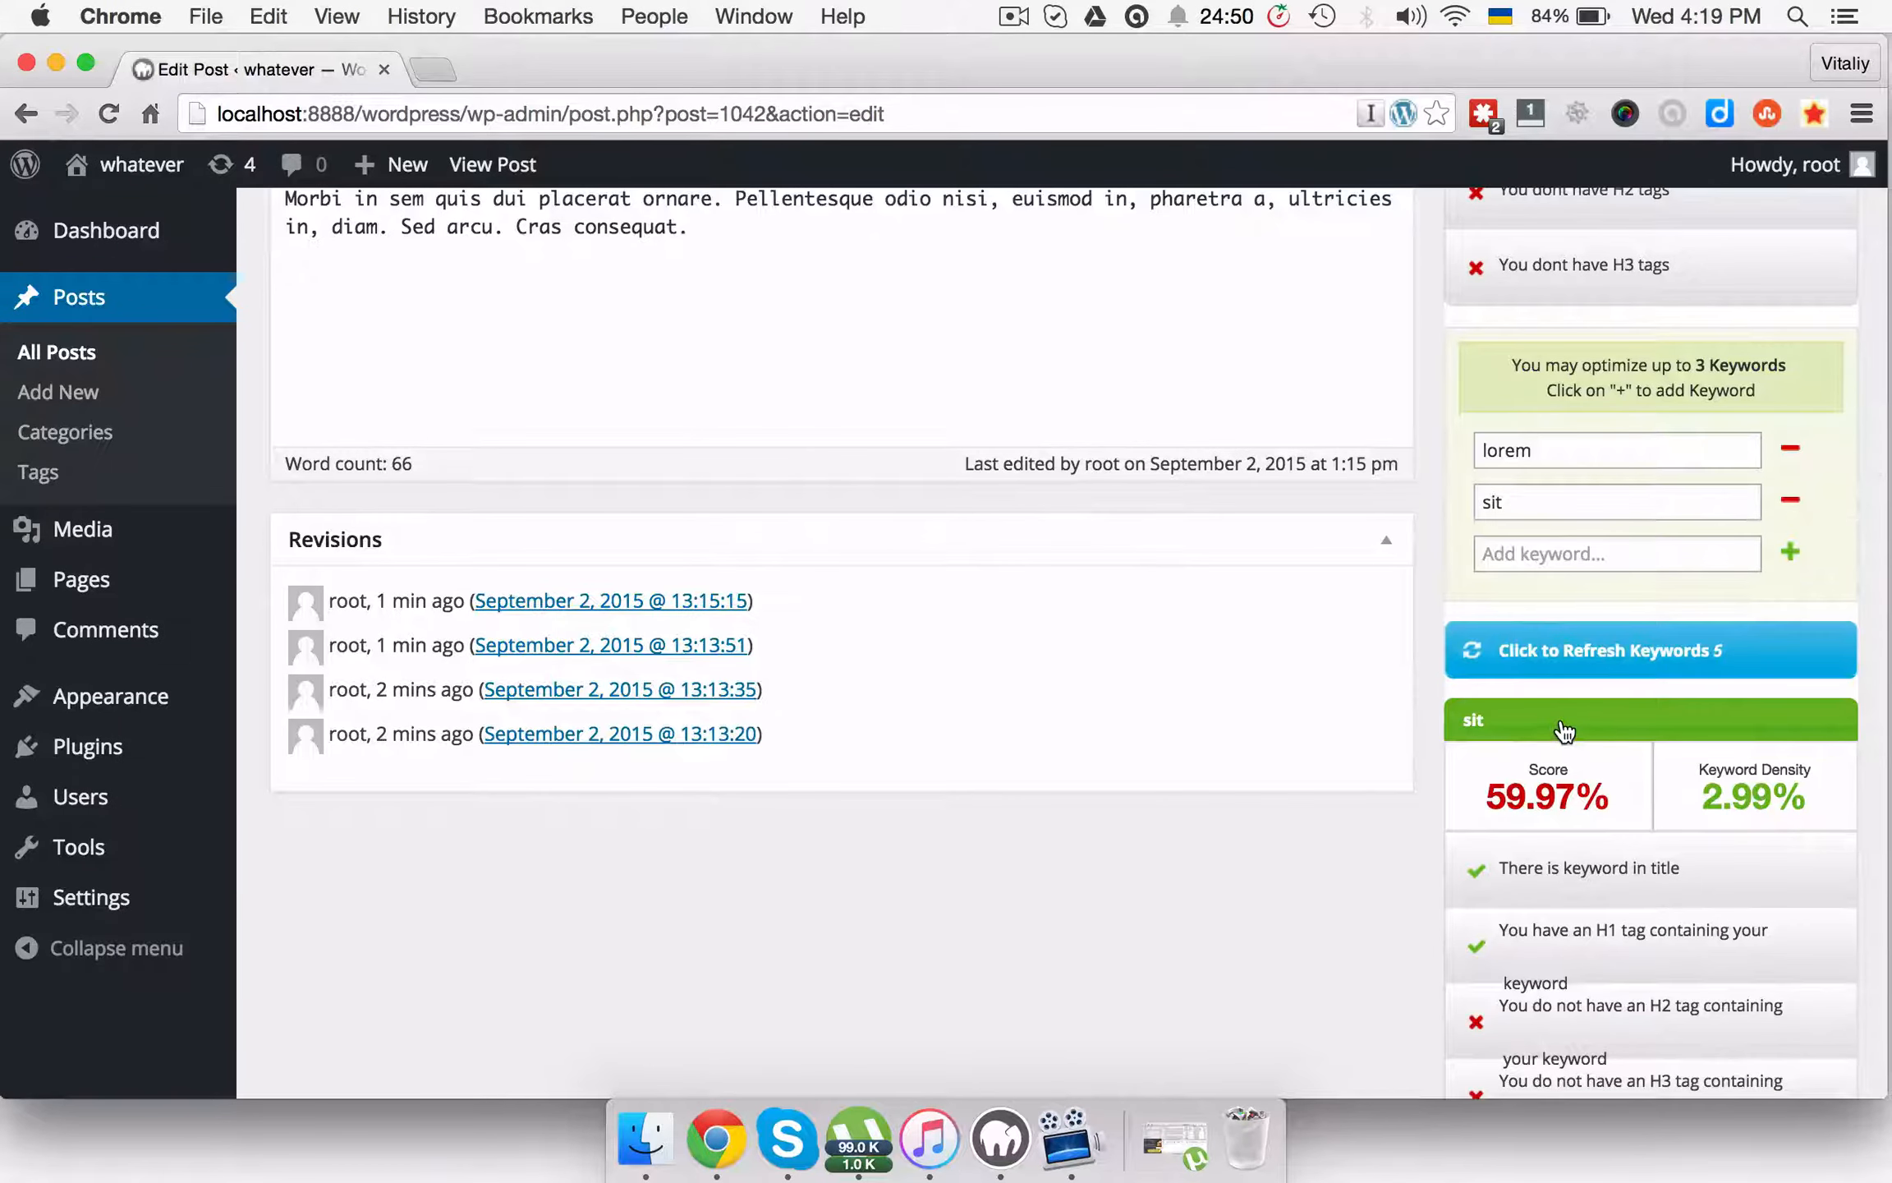
scroll(1565, 726, down, 2)
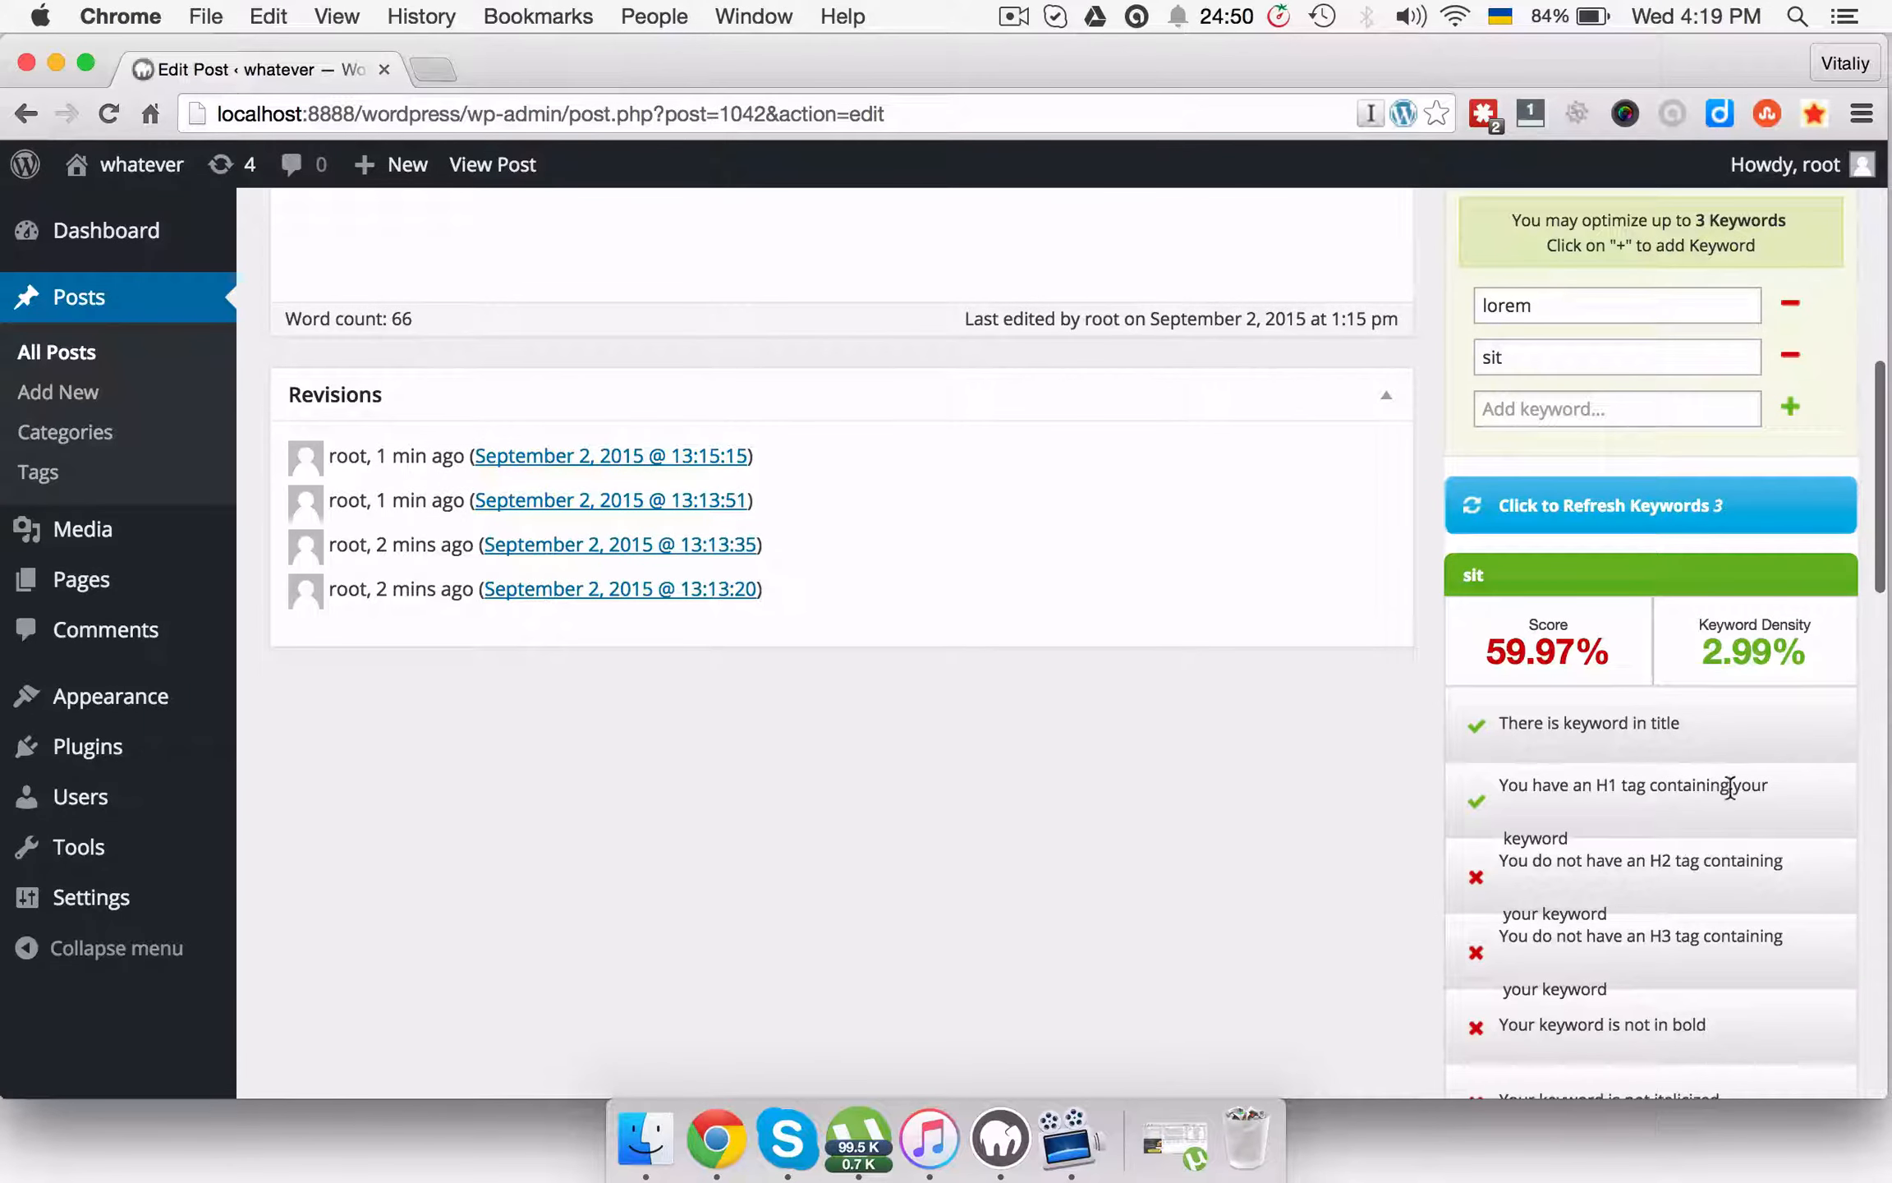
Examine the remaining tag checks of the sit report and the lorem report's score and density, and collapse both reports
scroll(1729, 787, down, 5)
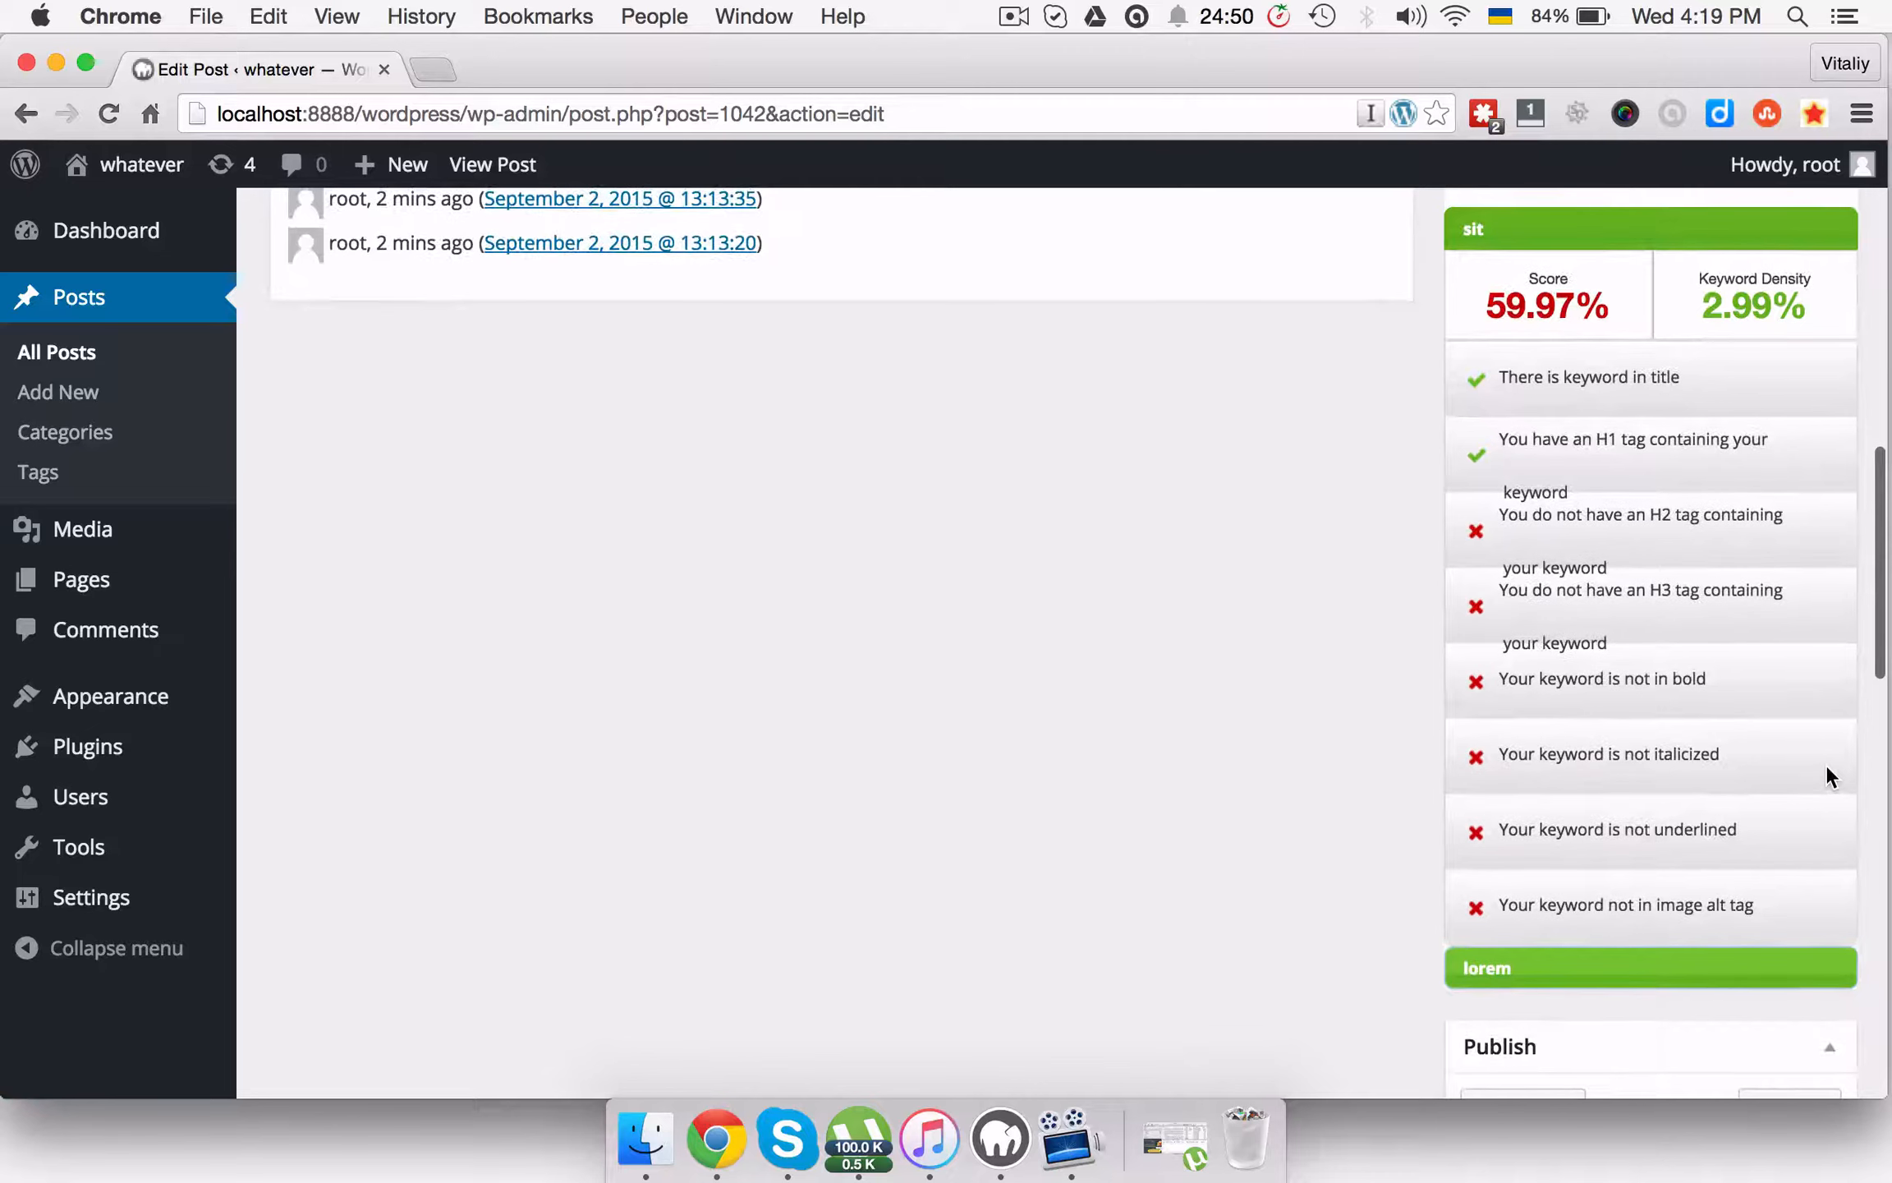
scroll(1826, 765, up, 4)
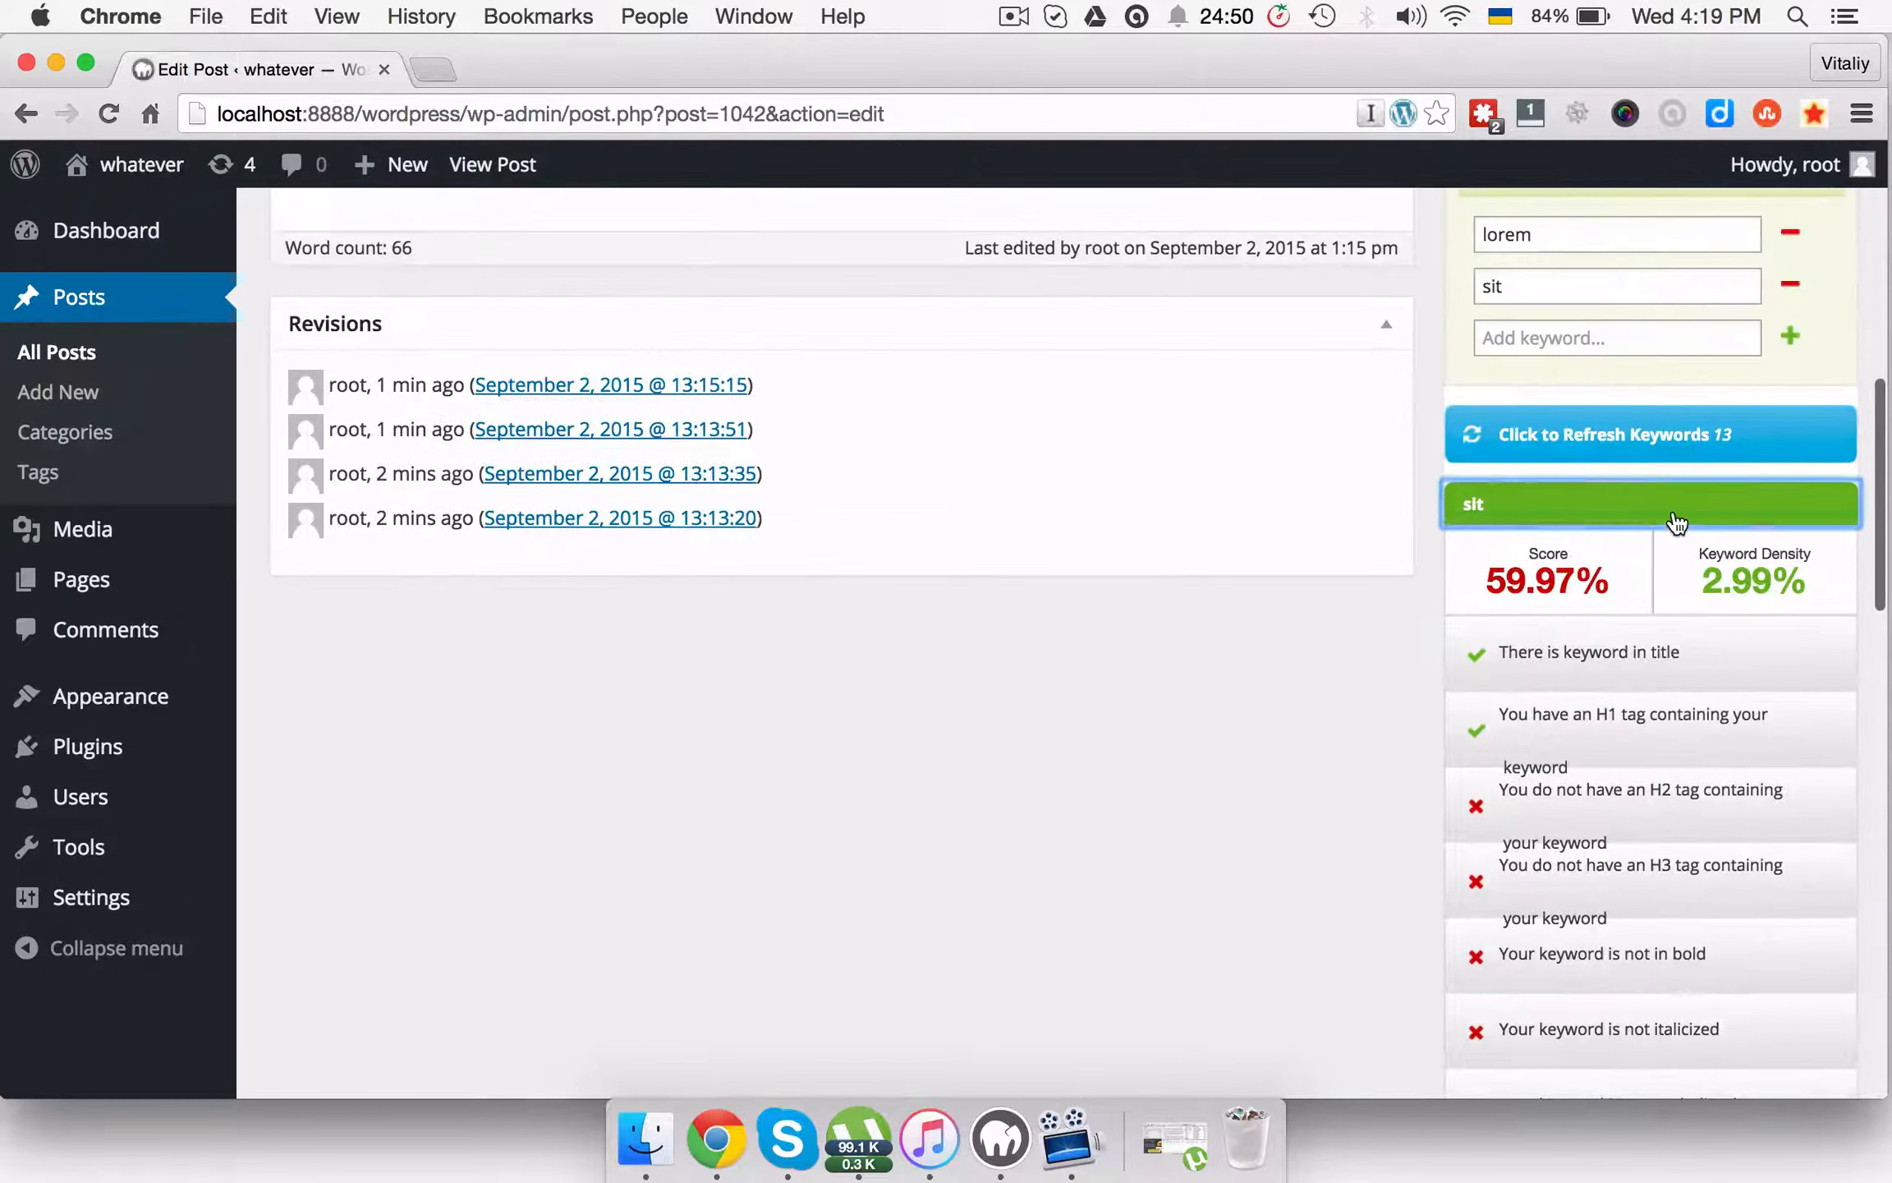
click(1675, 522)
click(1690, 562)
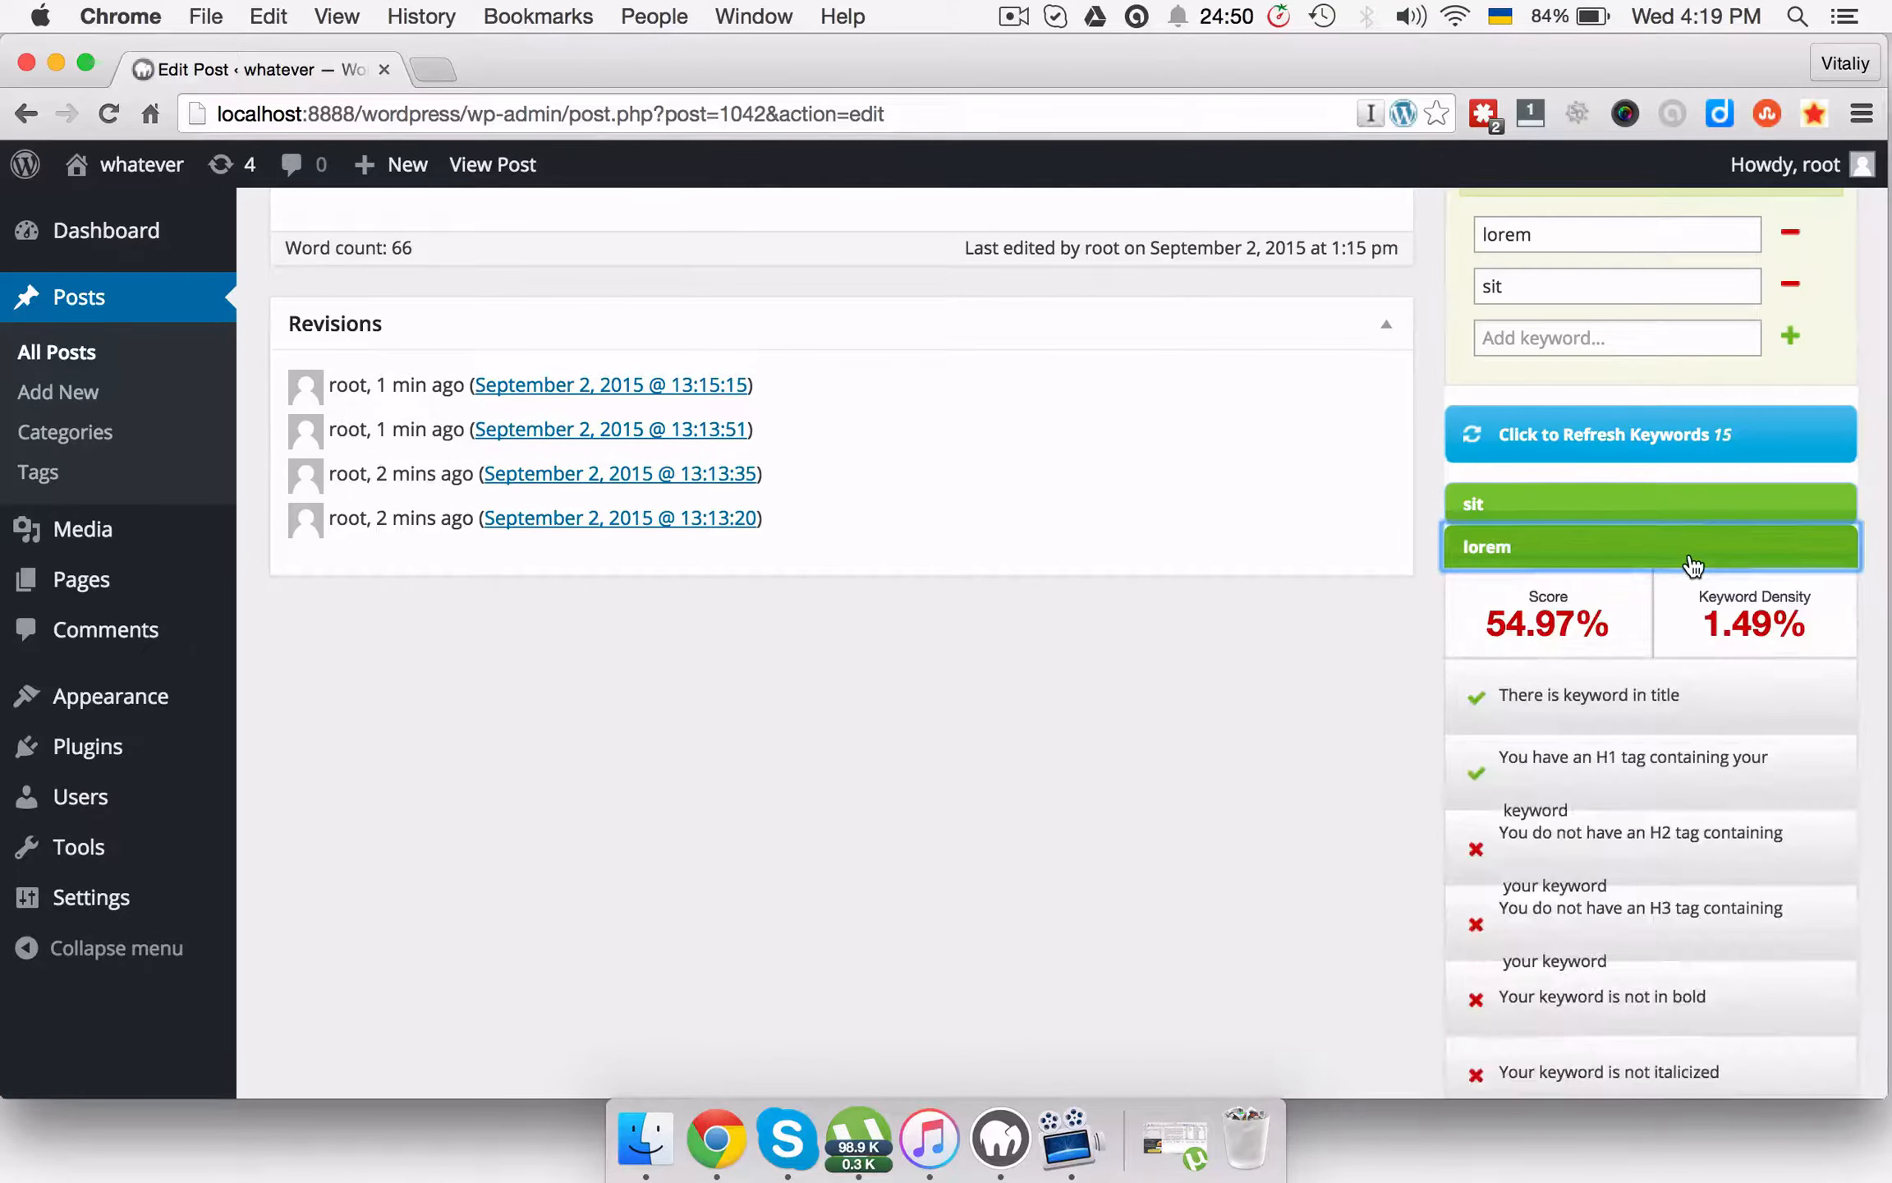
click(1692, 565)
Go over the general image, article length, internal link and heading checks above the keyword list once more
scroll(1690, 558, up, 4)
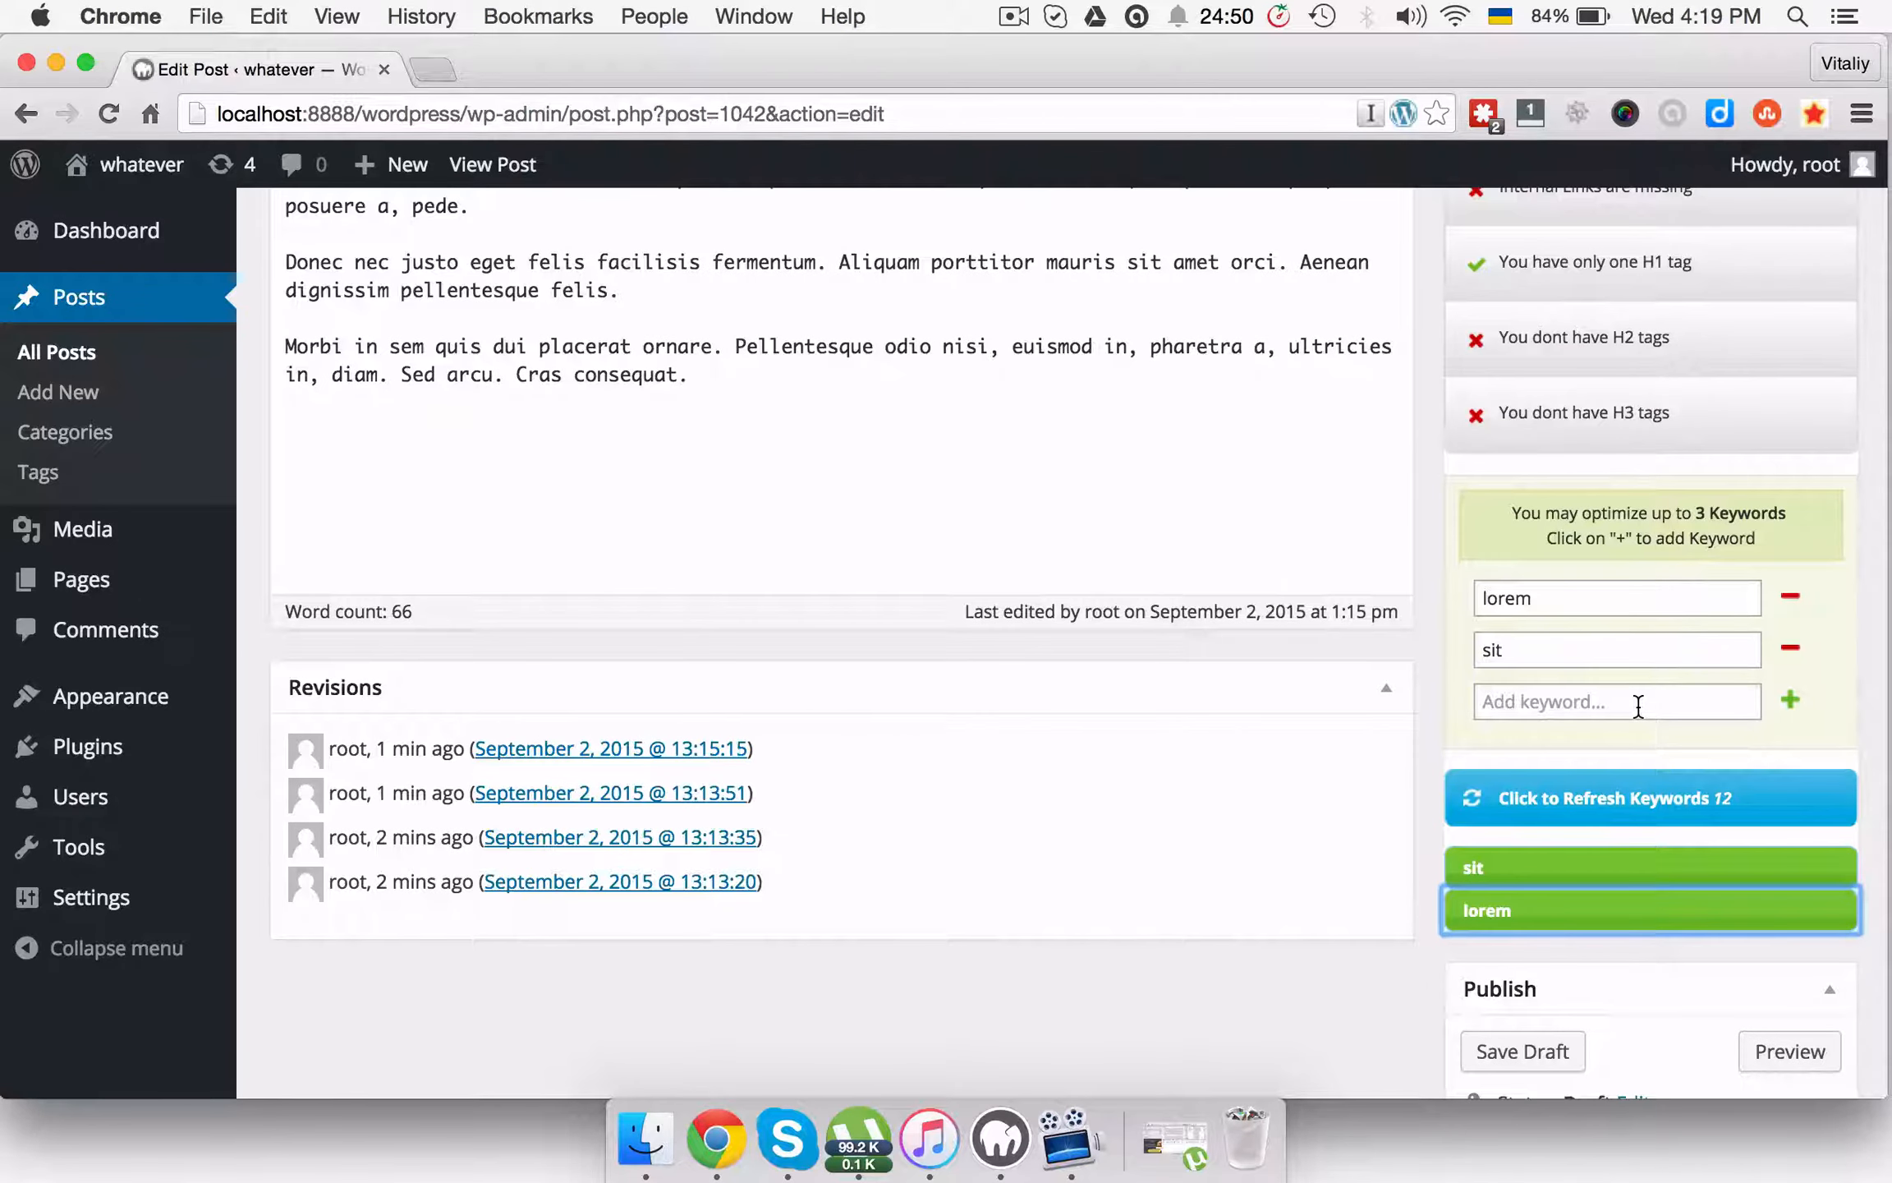
scroll(1638, 705, up, 3)
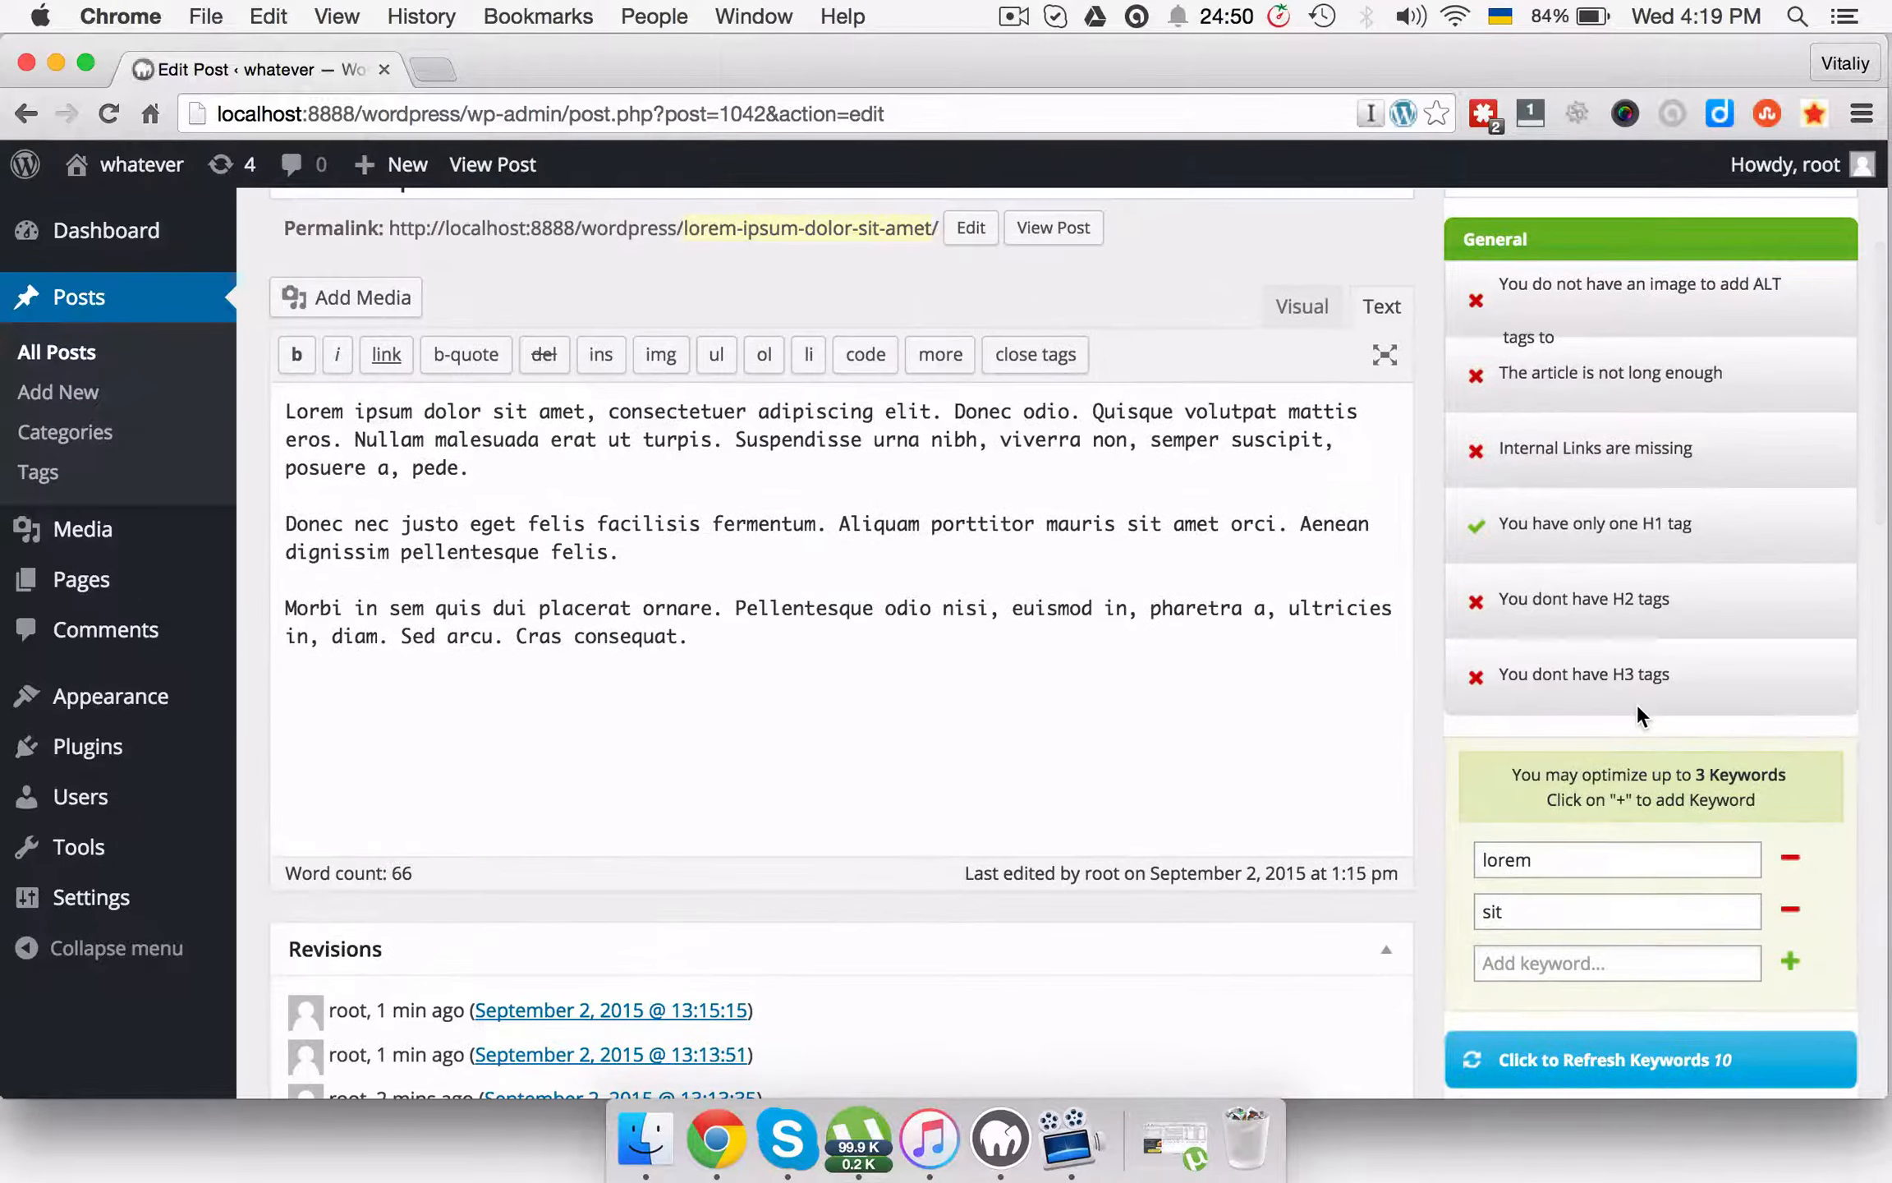
scroll(1637, 709, up, 1)
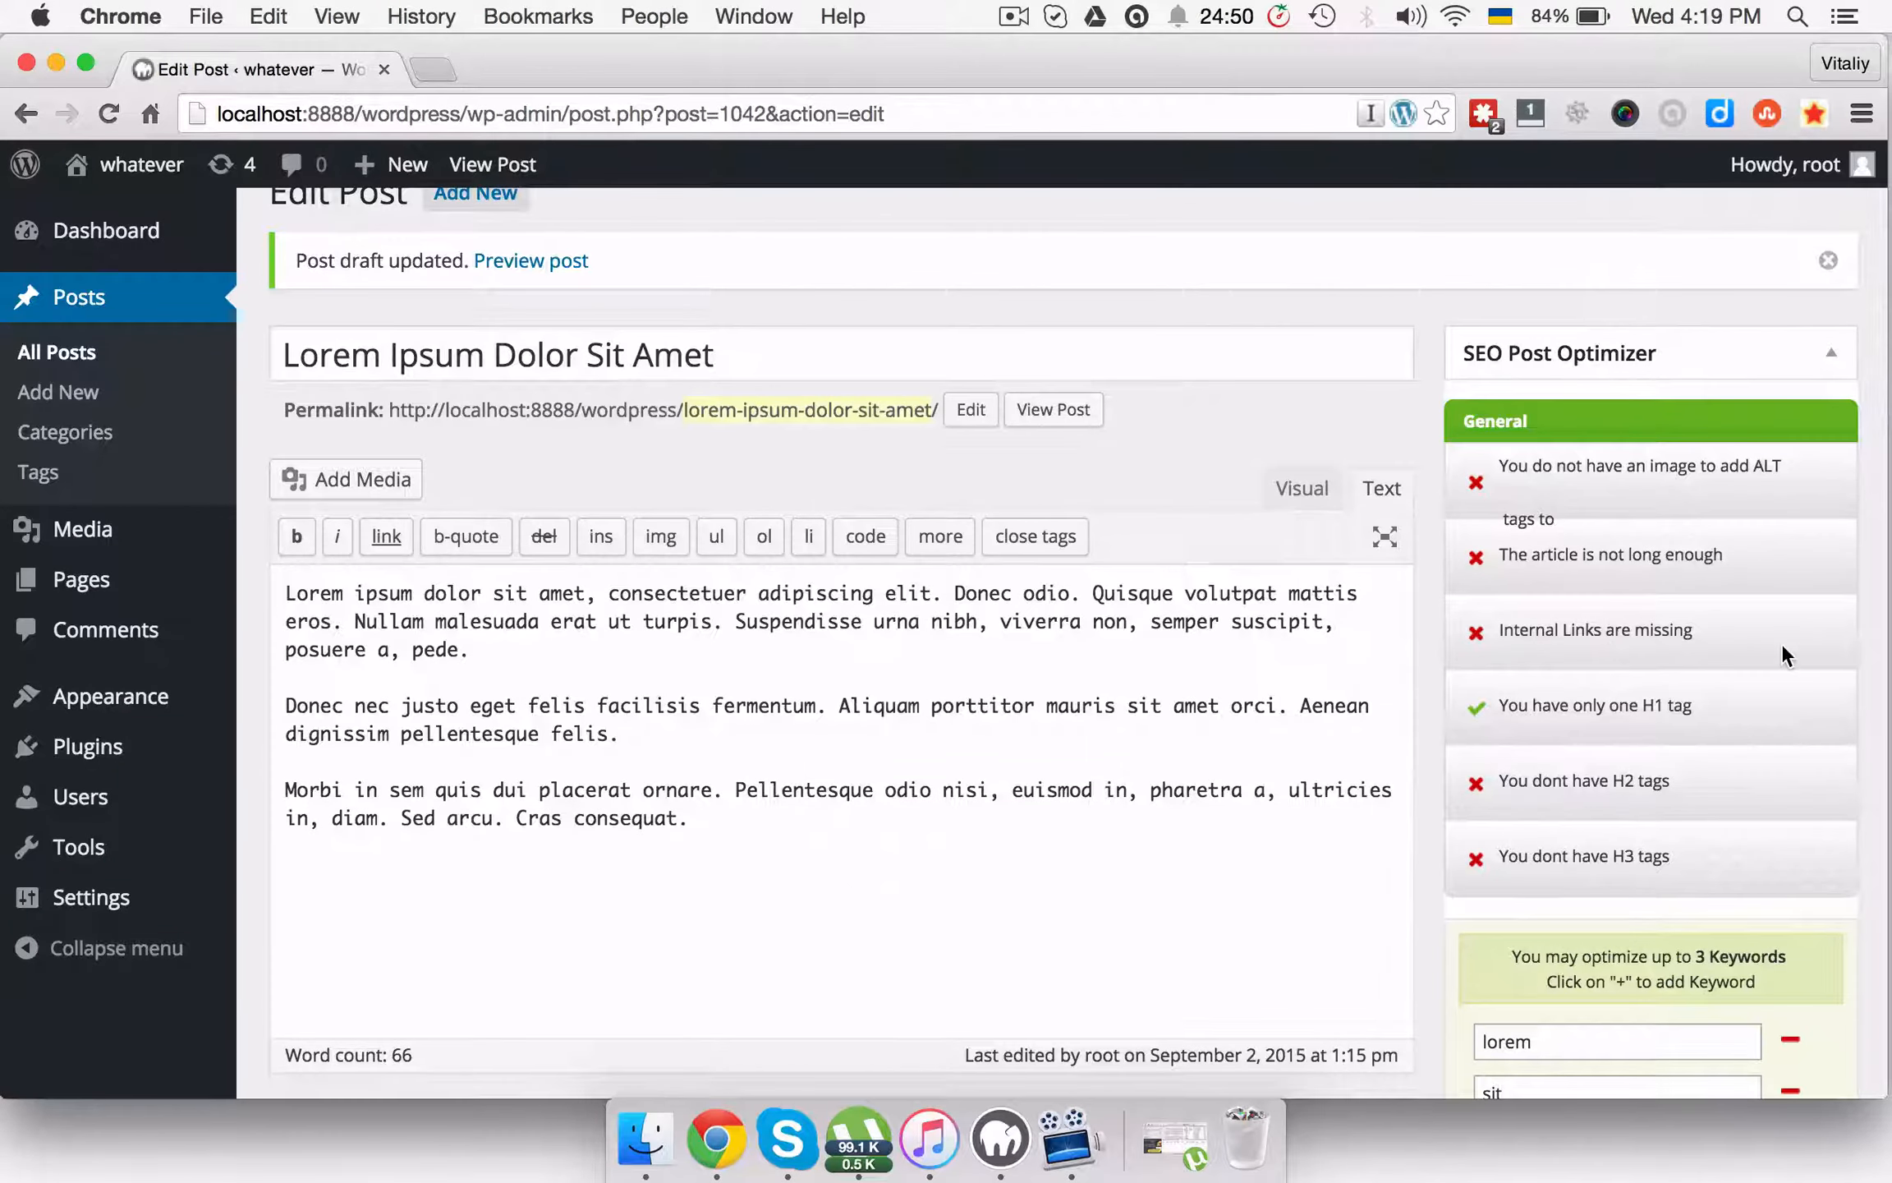
scroll(1781, 643, down, 2)
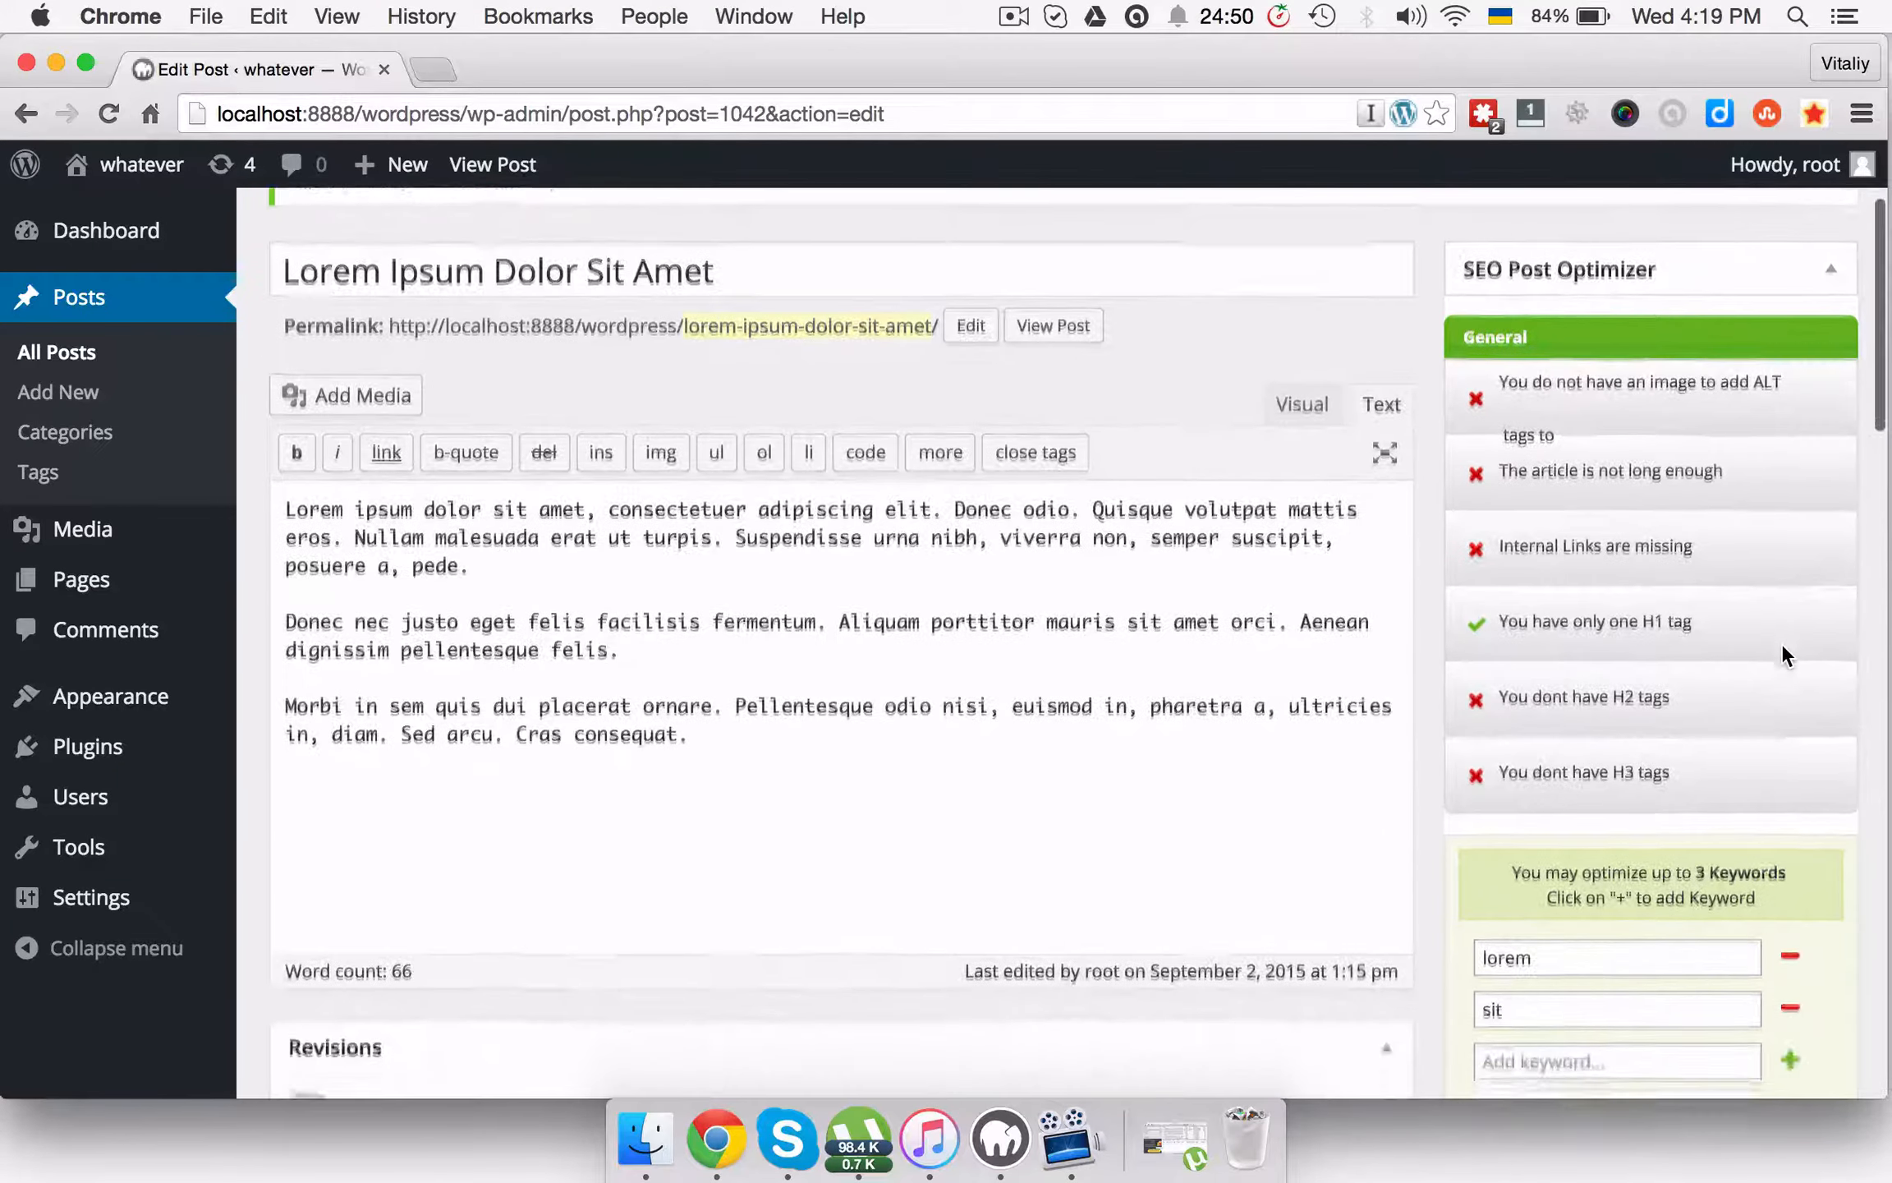
scroll(1590, 637, up, 5)
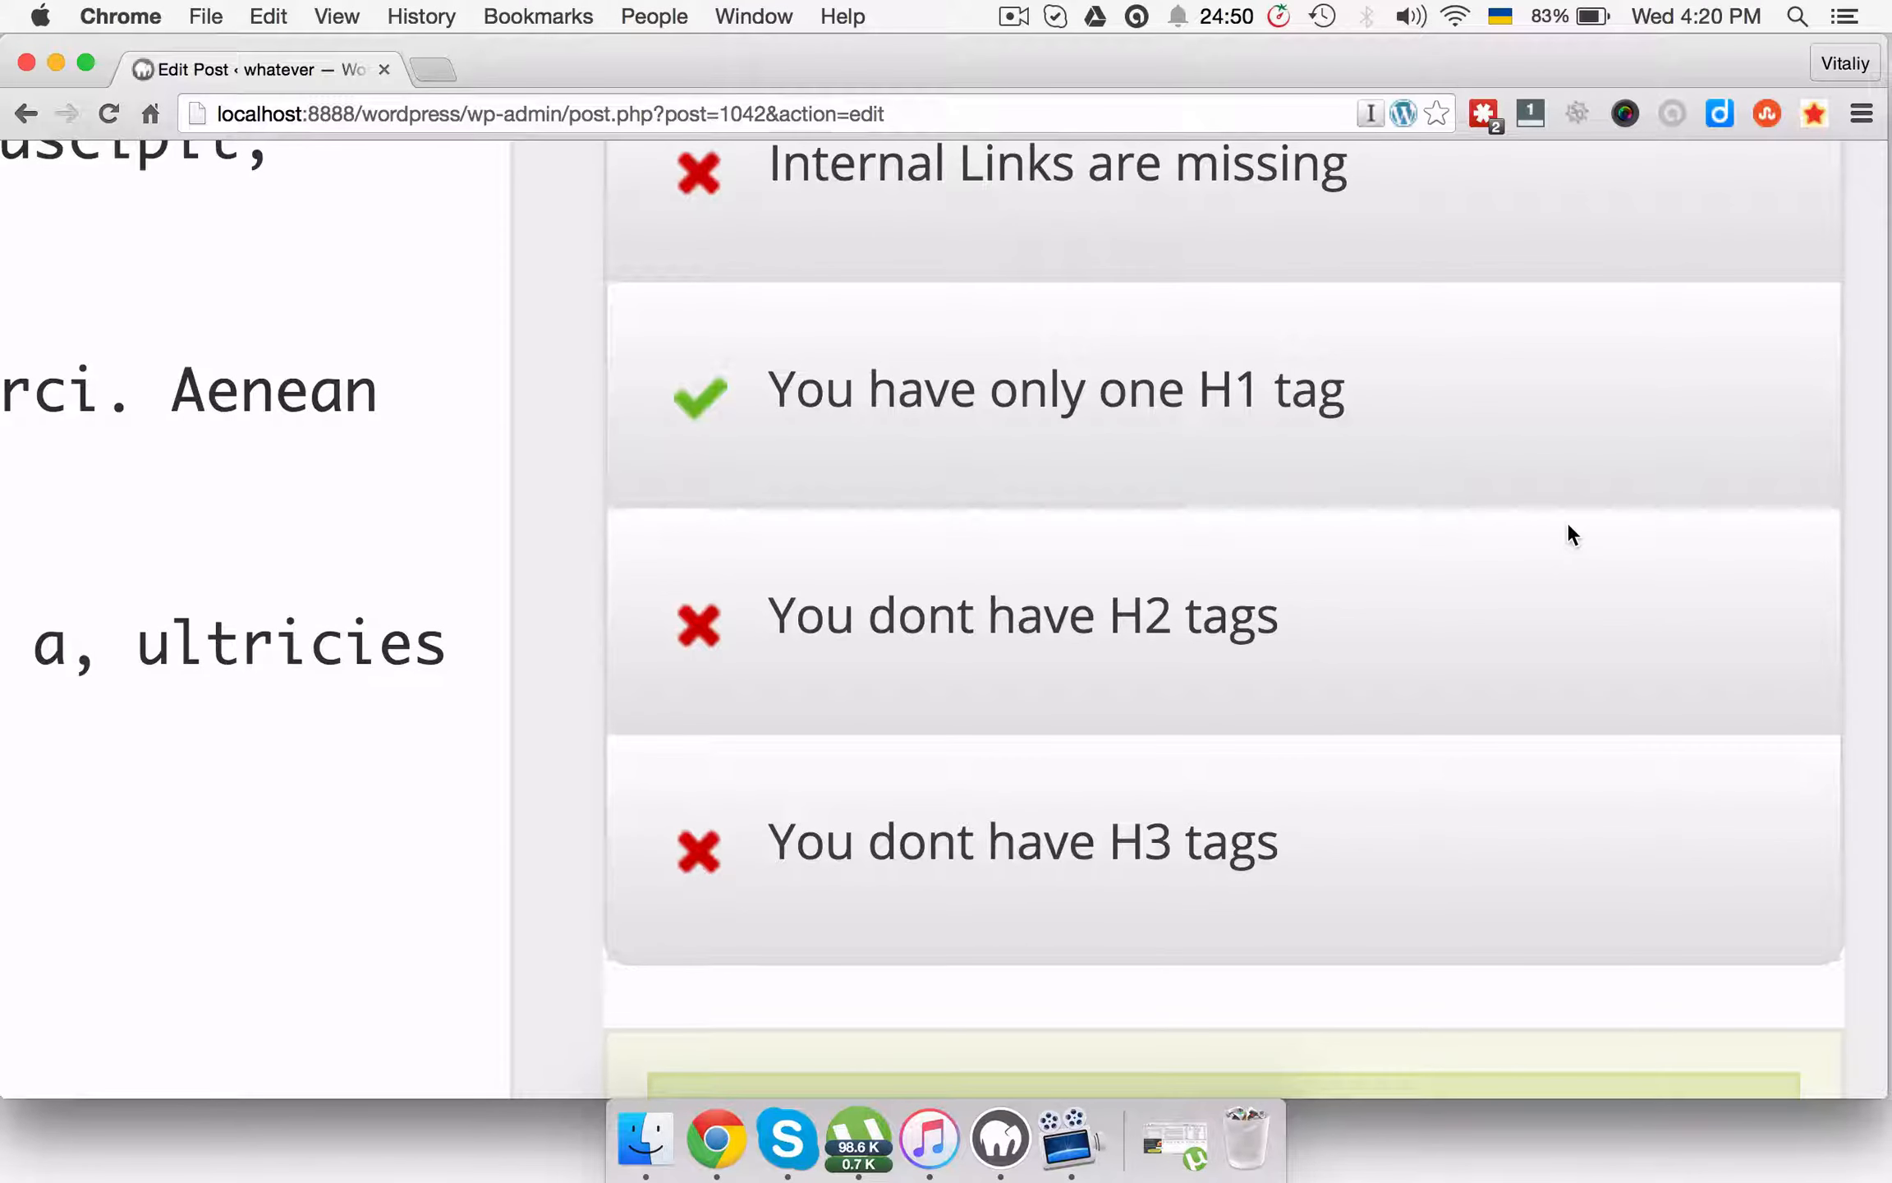
scroll(1567, 522, down, 5)
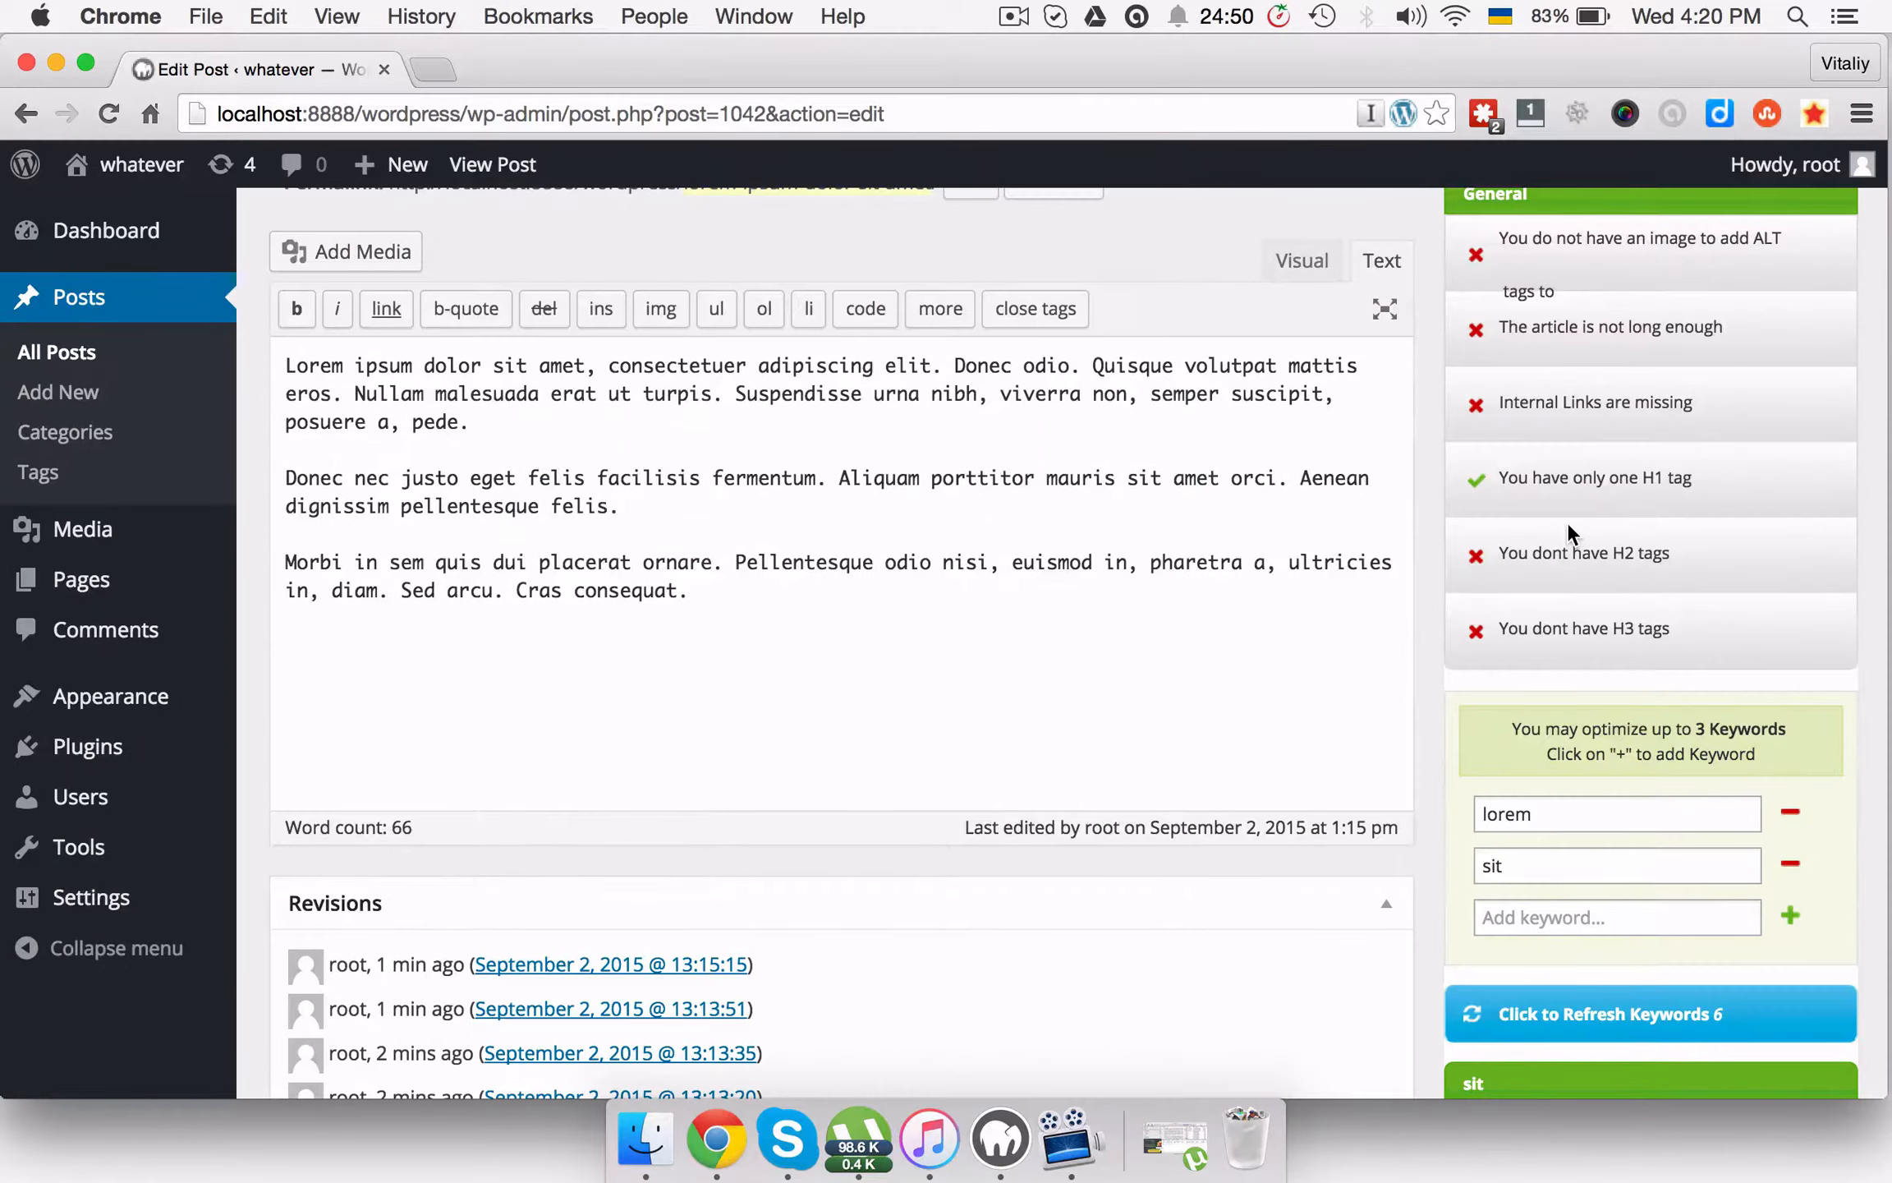
scroll(1567, 522, up, 5)
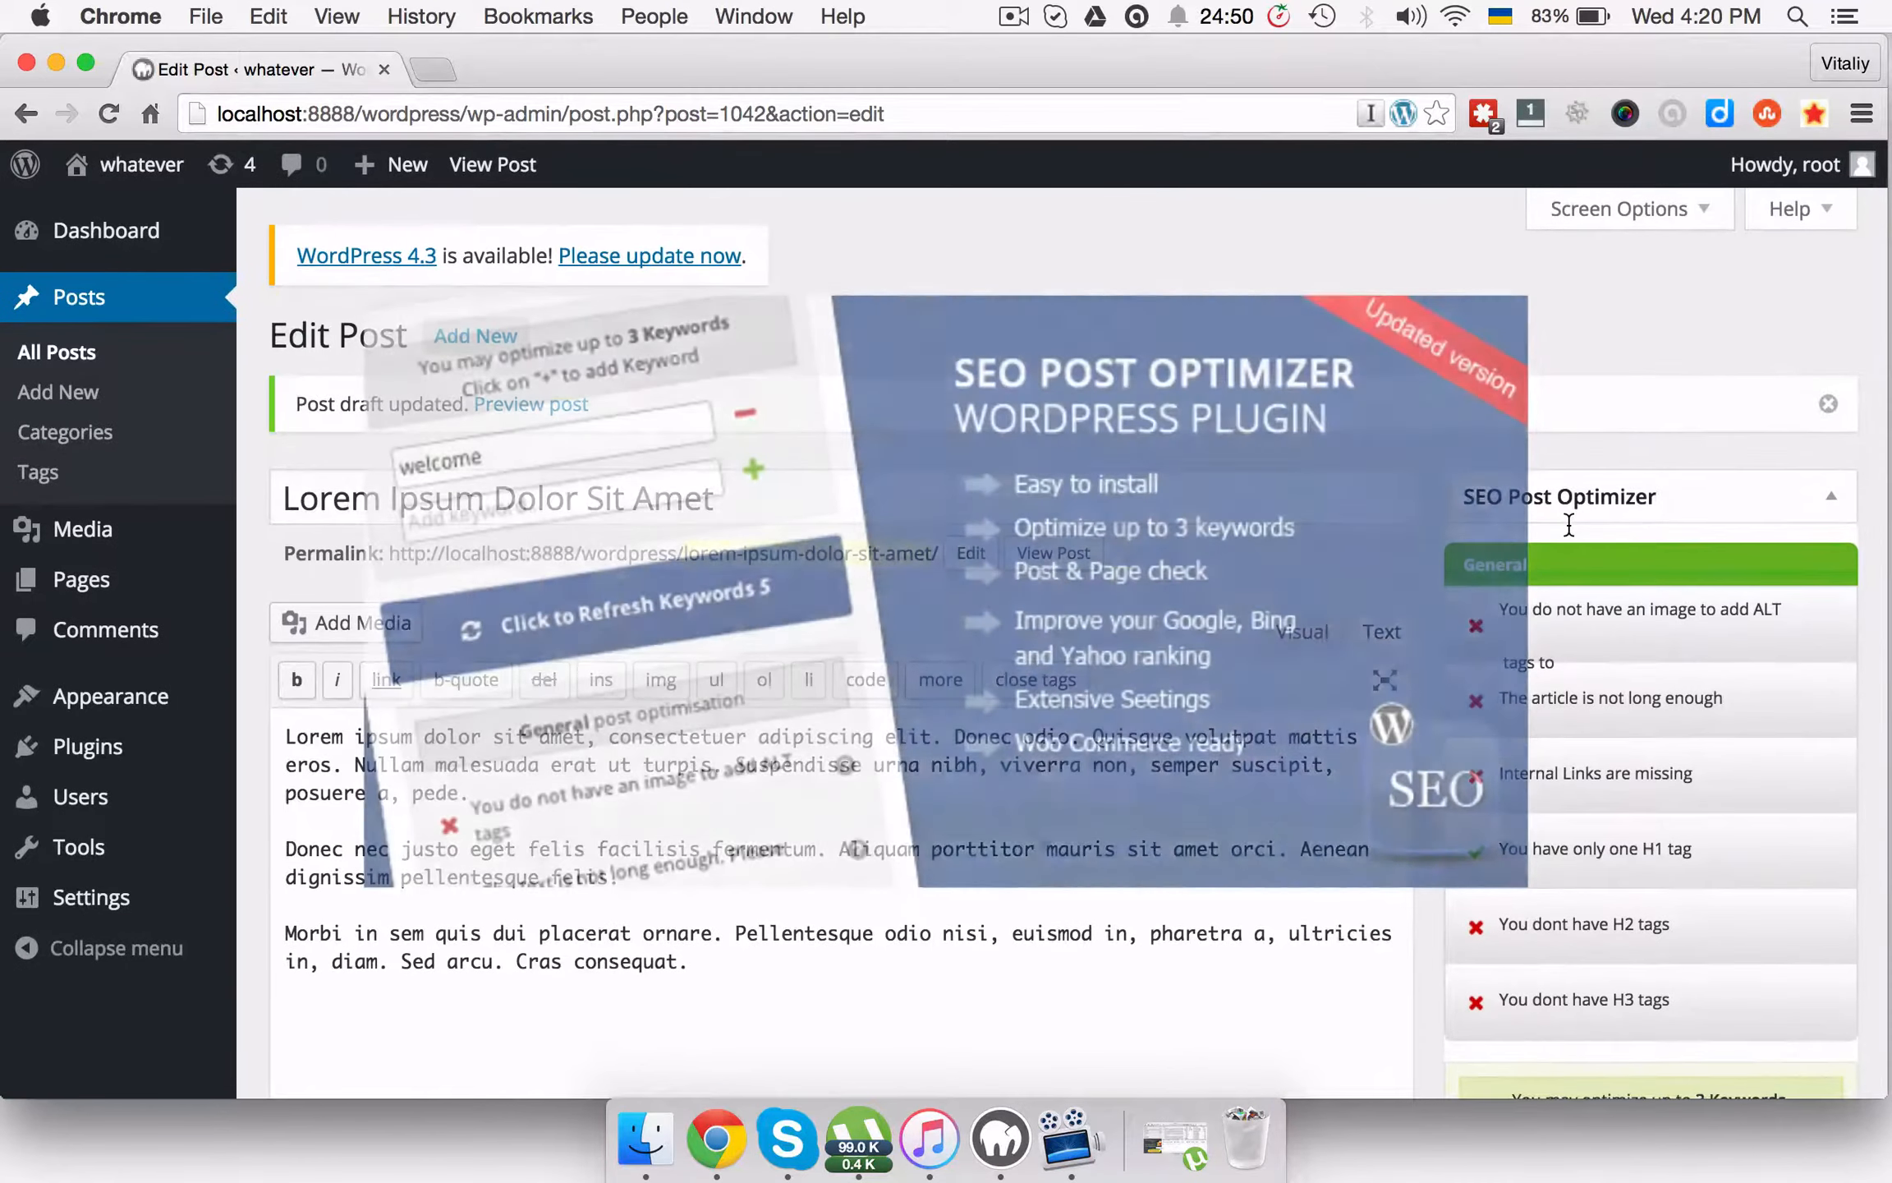